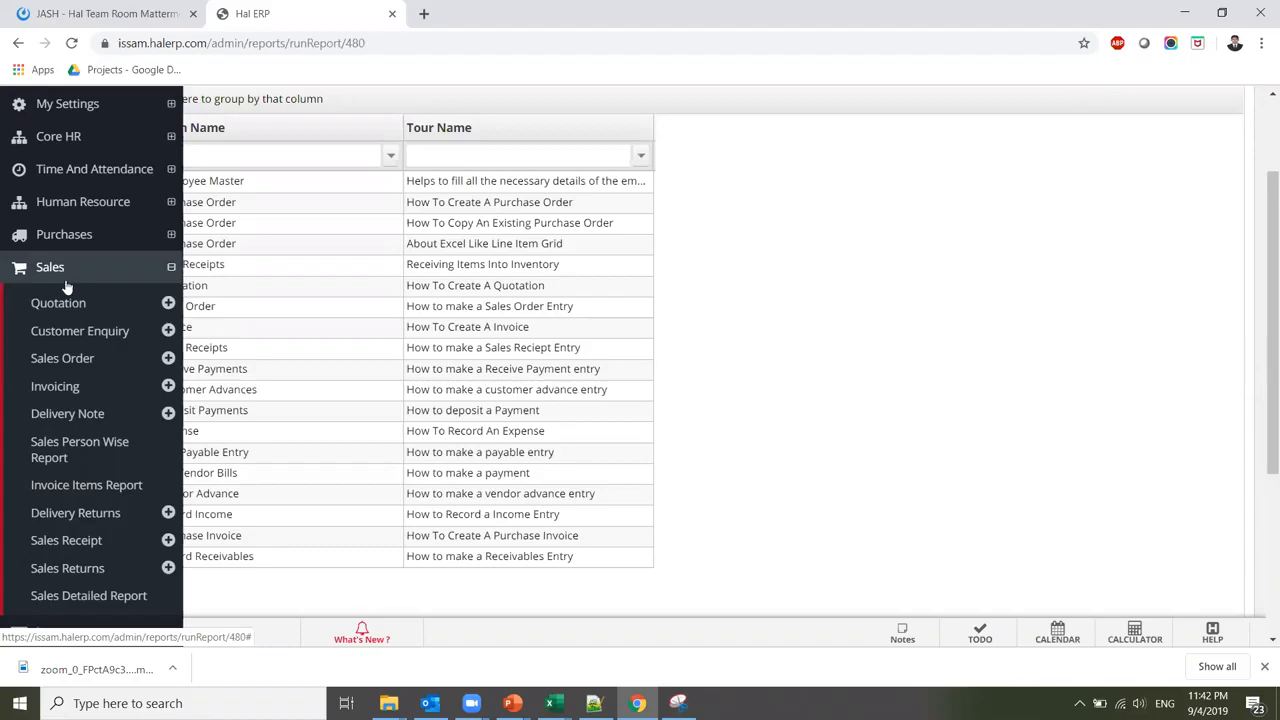
Open the Get All Quotations report from Sales > Quotation and start a new quotation
{"action": "left_click", "coordinate": [92, 305]}
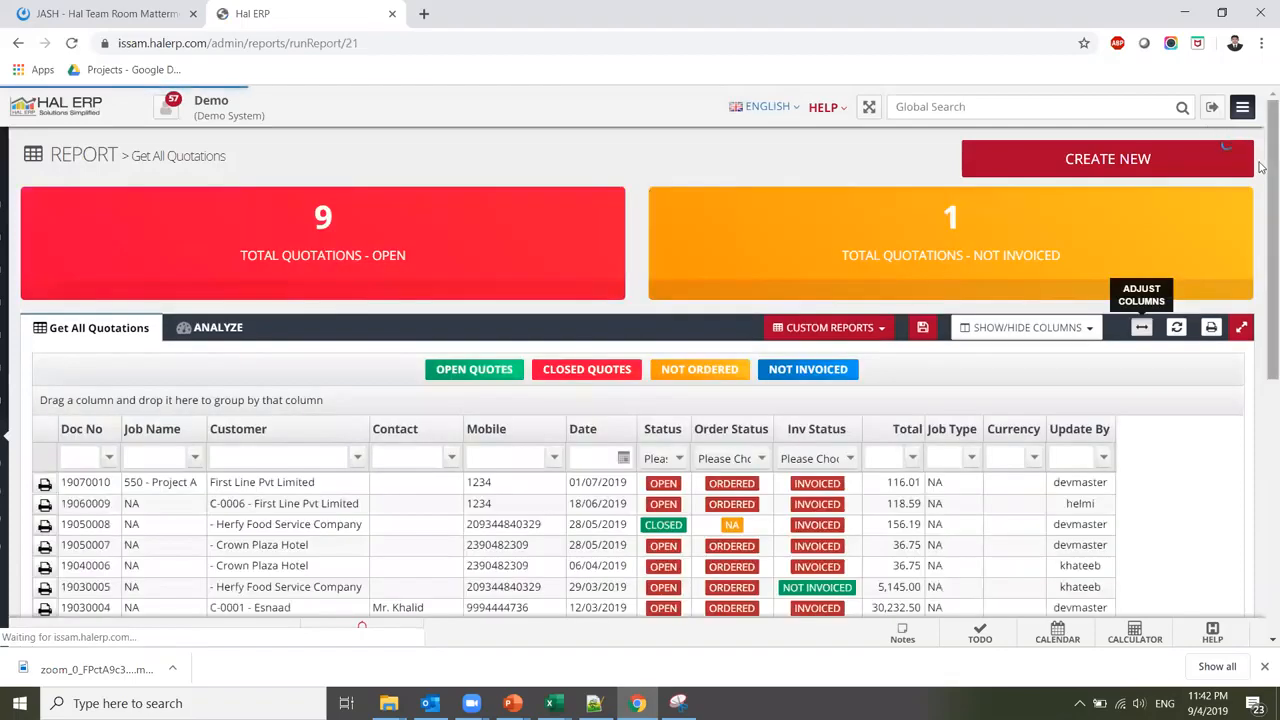
{"action": "scroll", "coordinate": [1018, 377], "scroll_direction": "down", "scroll_amount": 2}
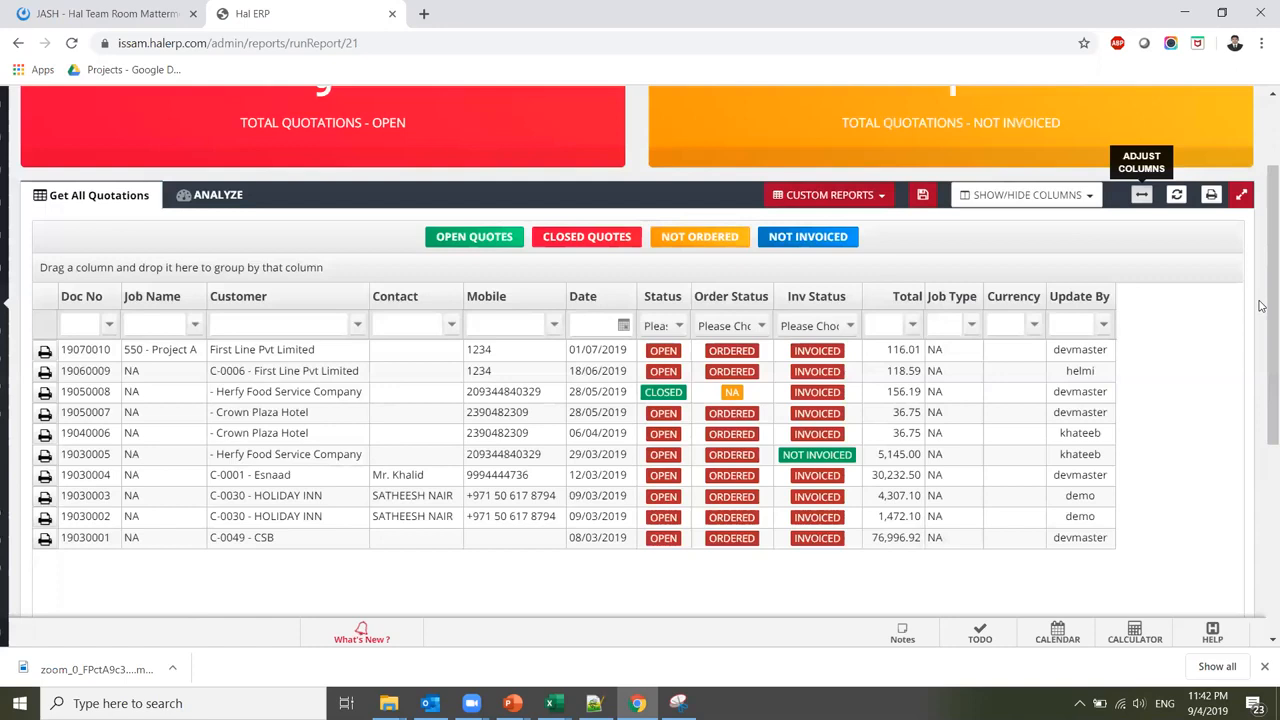
{"action": "scroll", "coordinate": [1133, 199], "scroll_direction": "up", "scroll_amount": 2}
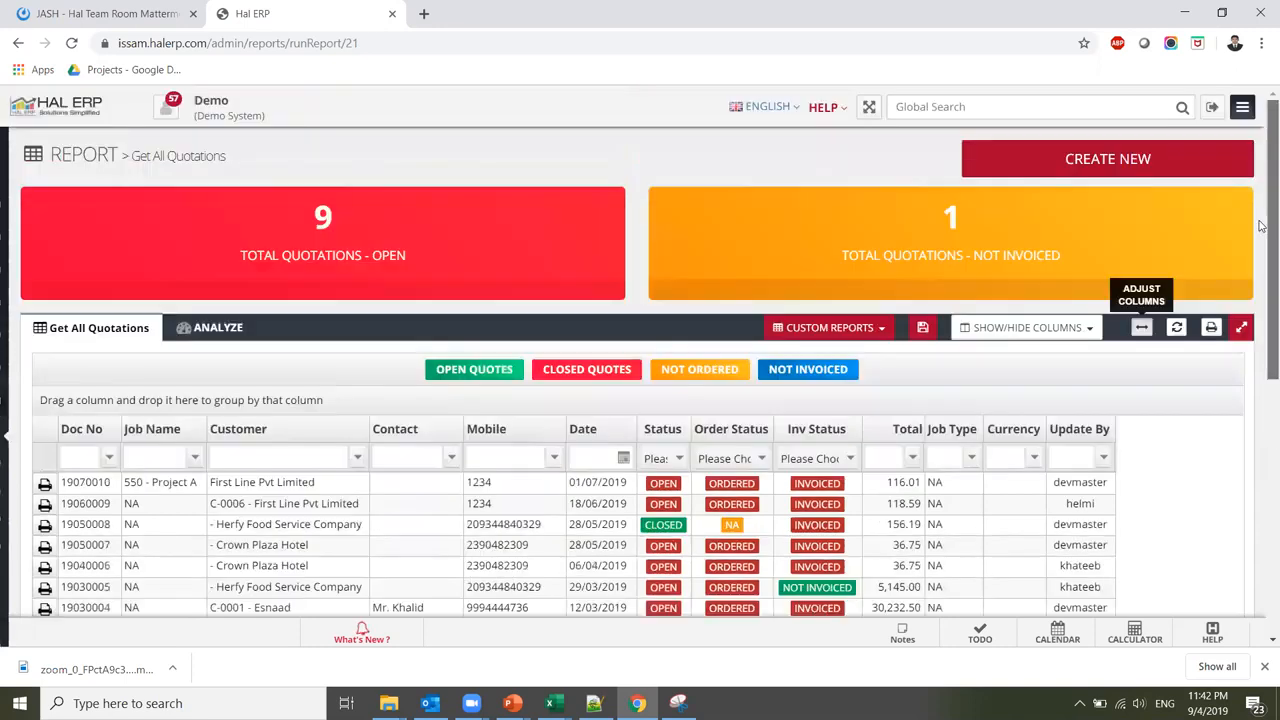
{"action": "left_click", "coordinate": [1113, 159]}
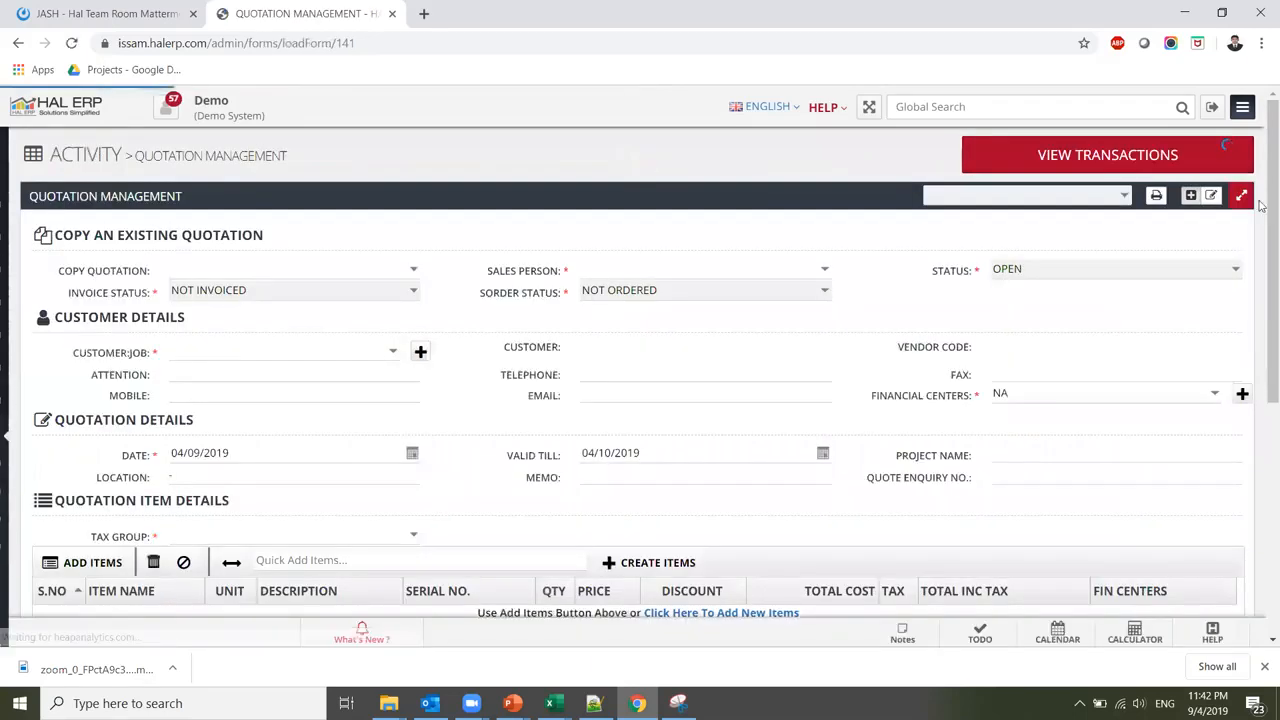
Choose the quotation's salesperson from the Sales Person list
{"action": "left_click_drag", "start_coordinate": [1268, 219], "coordinate": [1261, 262]}
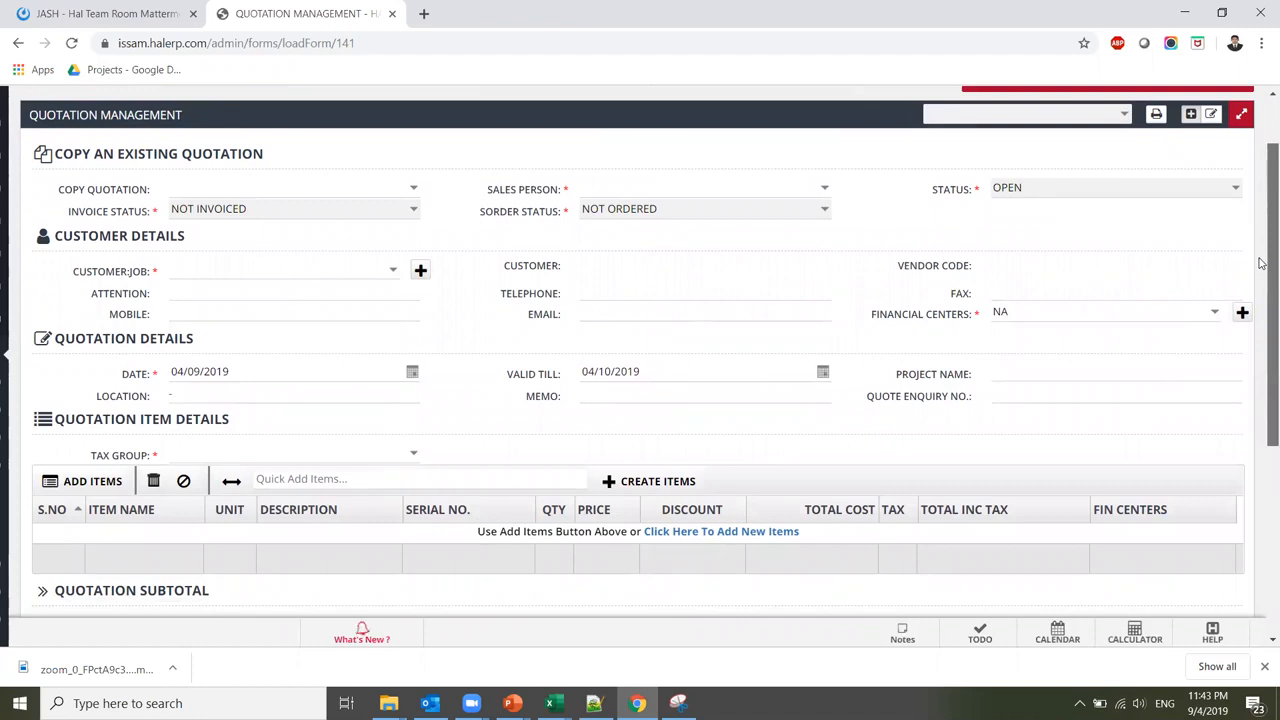
{"action": "left_click_drag", "start_coordinate": [1261, 263], "coordinate": [1261, 262]}
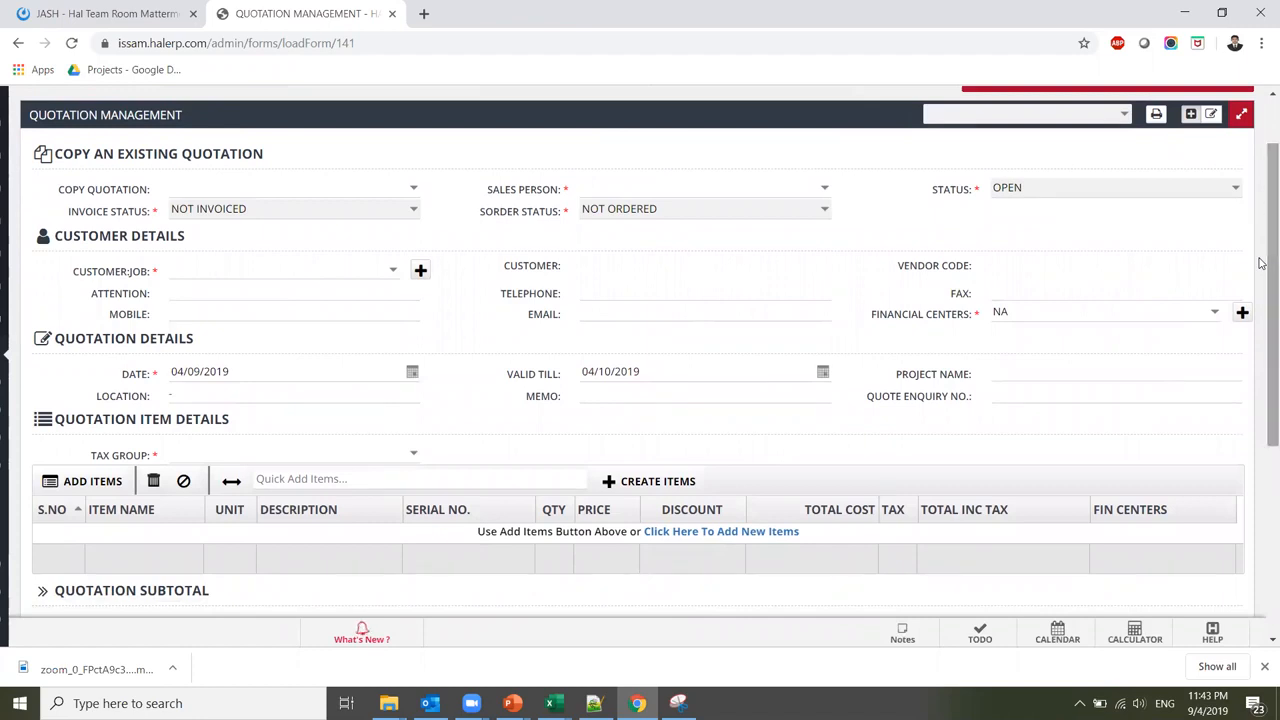
{"action": "left_click", "coordinate": [826, 192]}
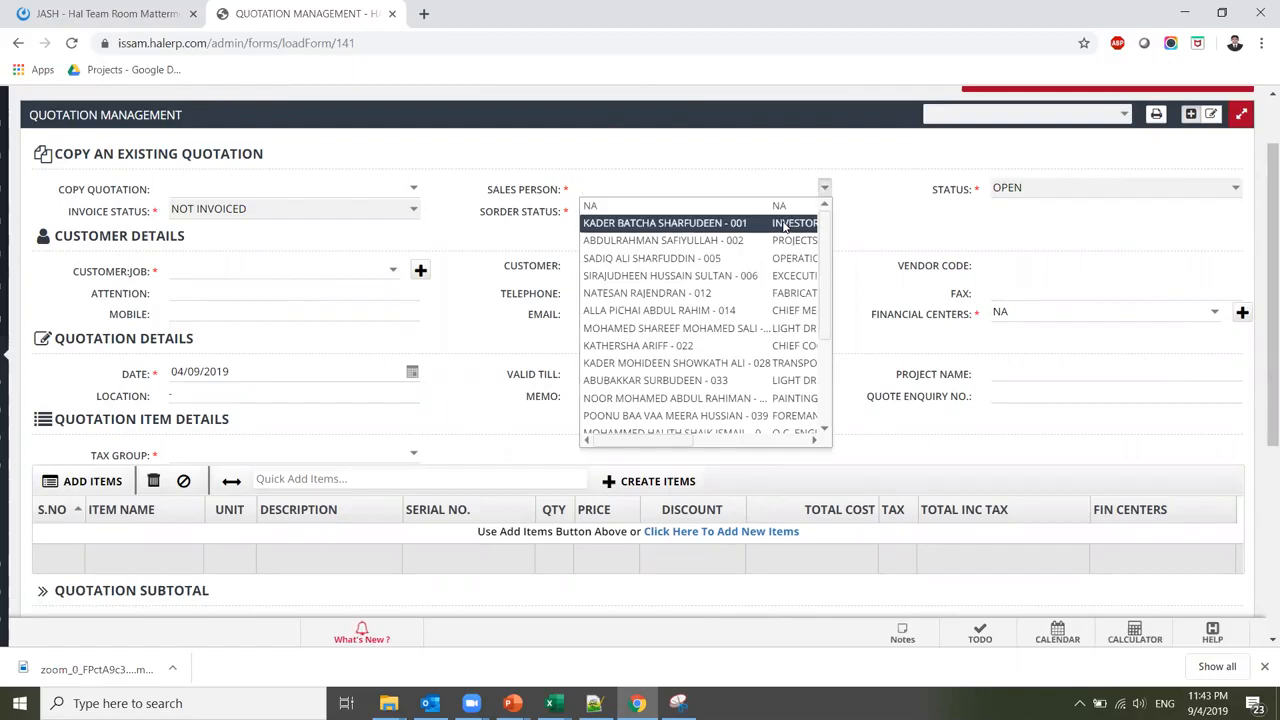
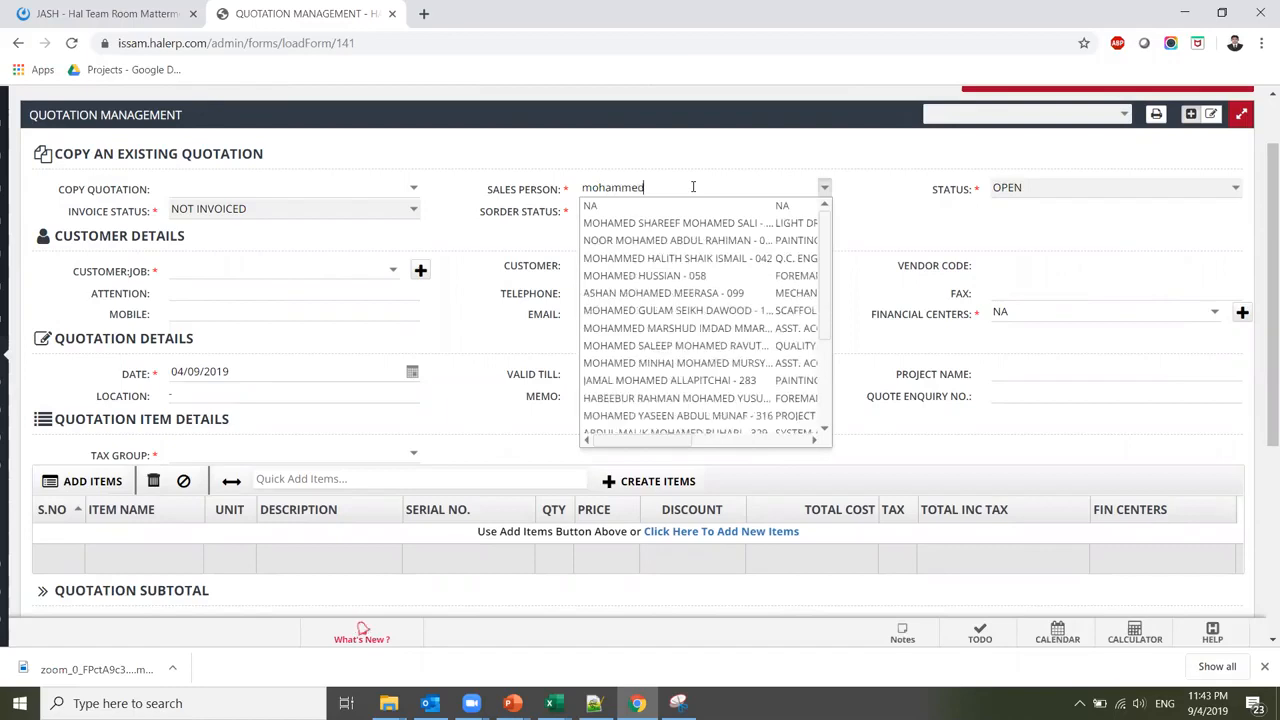
{"action": "left_click", "coordinate": [680, 222]}
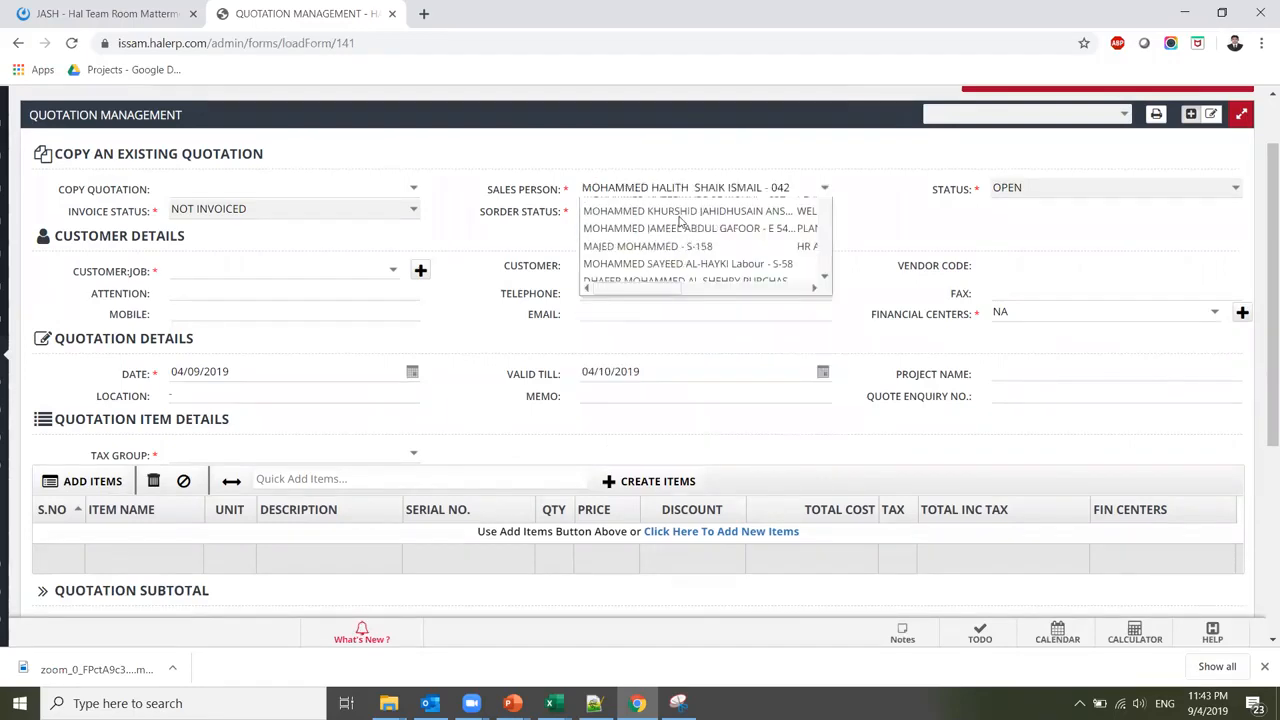
Set the customer to MAK - IN - TOSH and the tax group to VAT EXC - 5%
{"action": "left_click", "coordinate": [392, 270]}
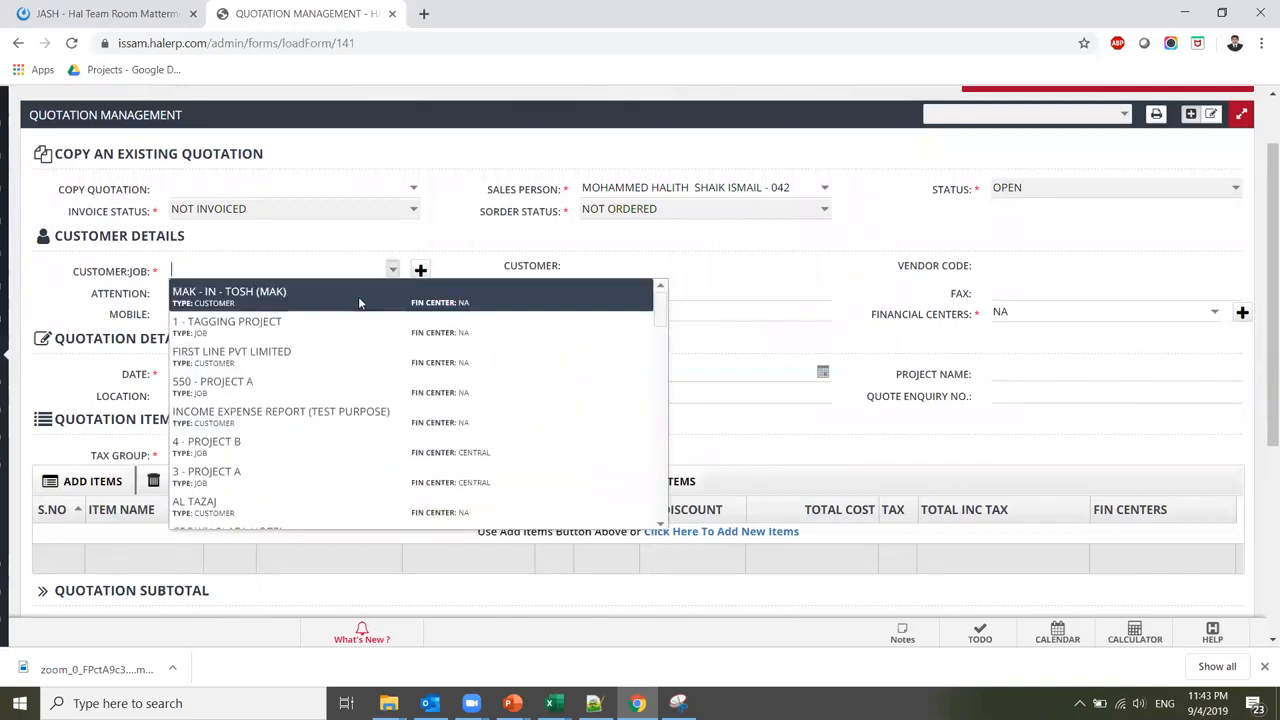
{"action": "left_click", "coordinate": [359, 300]}
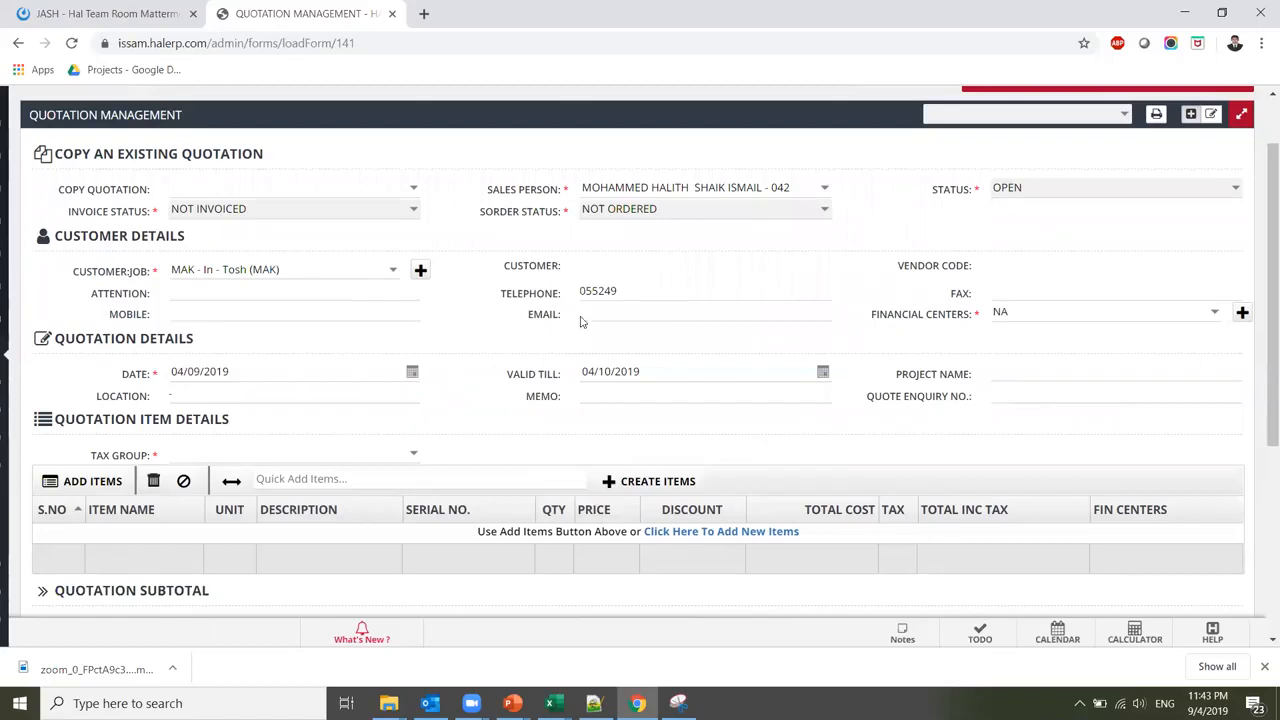
{"action": "scroll", "coordinate": [1261, 255], "scroll_direction": "down", "scroll_amount": 2}
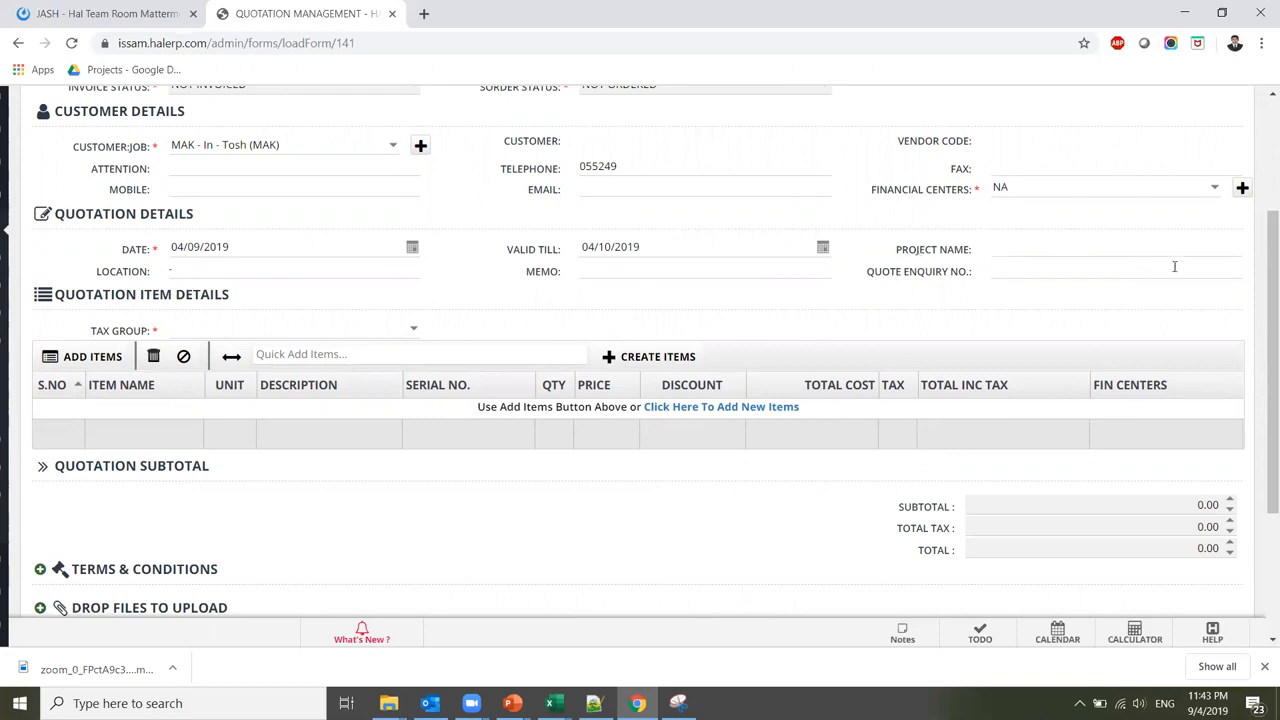
{"action": "scroll", "coordinate": [1100, 330], "scroll_direction": "down", "scroll_amount": 1}
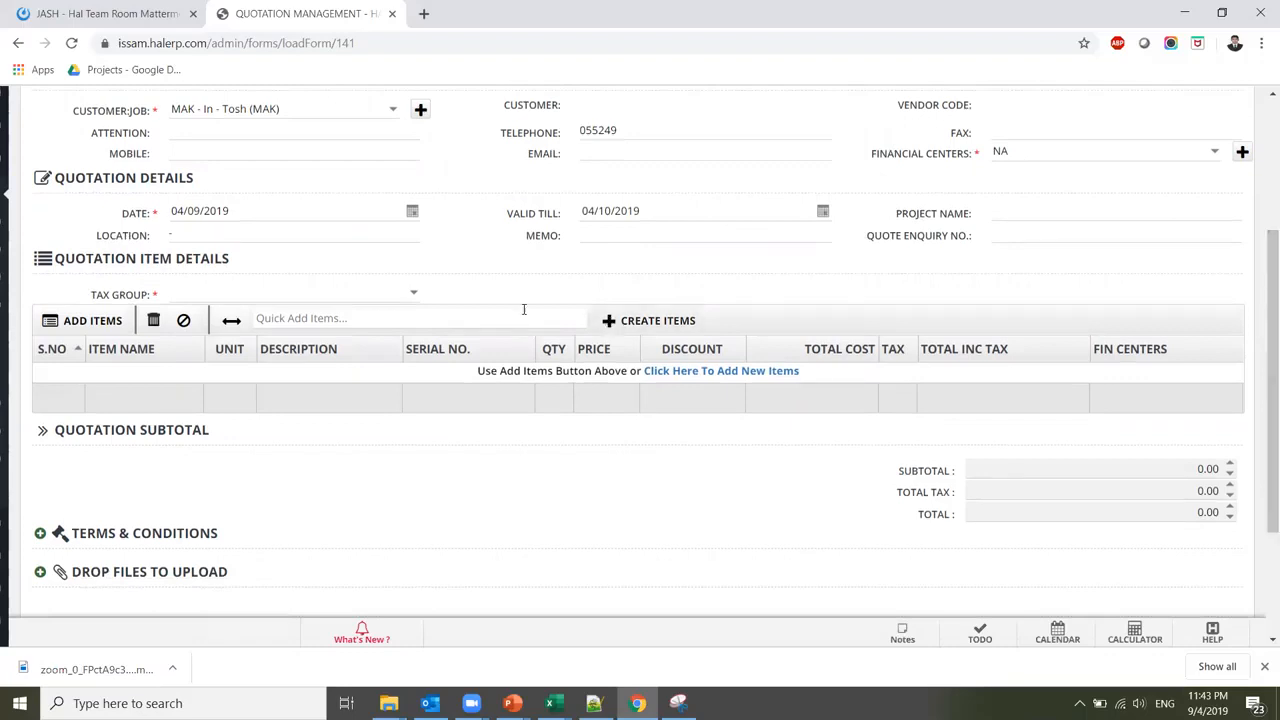
{"action": "left_click", "coordinate": [413, 292]}
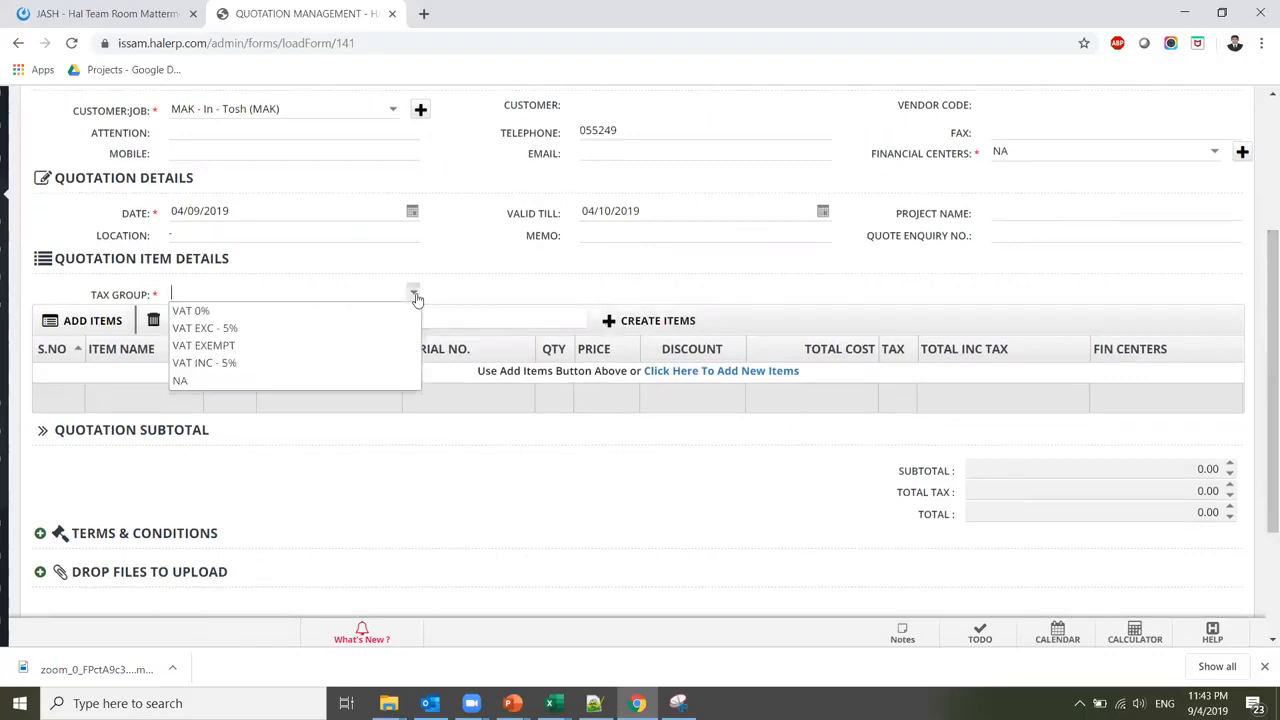
{"action": "left_click", "coordinate": [350, 328]}
{"action": "left_click", "coordinate": [85, 325]}
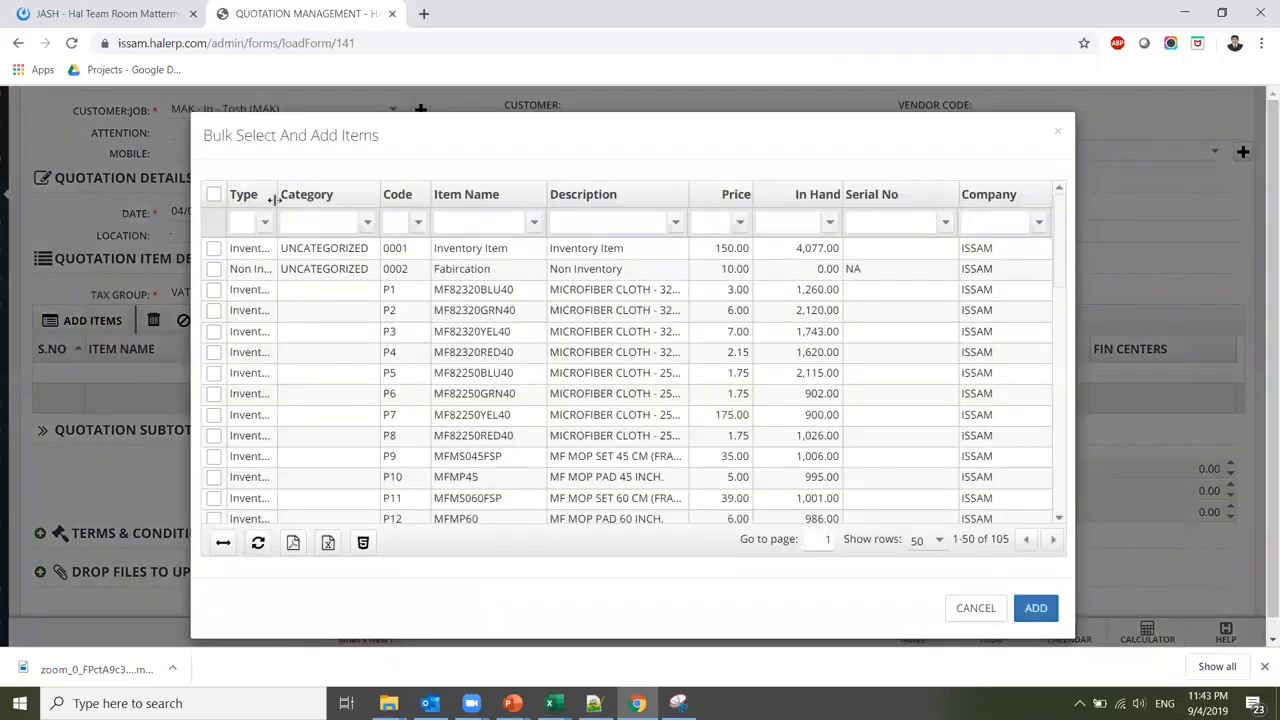
Add items MF82320GRN40, MF82320RED40, MF82250GRN40, MF82250RED40 and Fabircation to the quotation
{"action": "left_click_drag", "start_coordinate": [275, 196], "coordinate": [373, 194]}
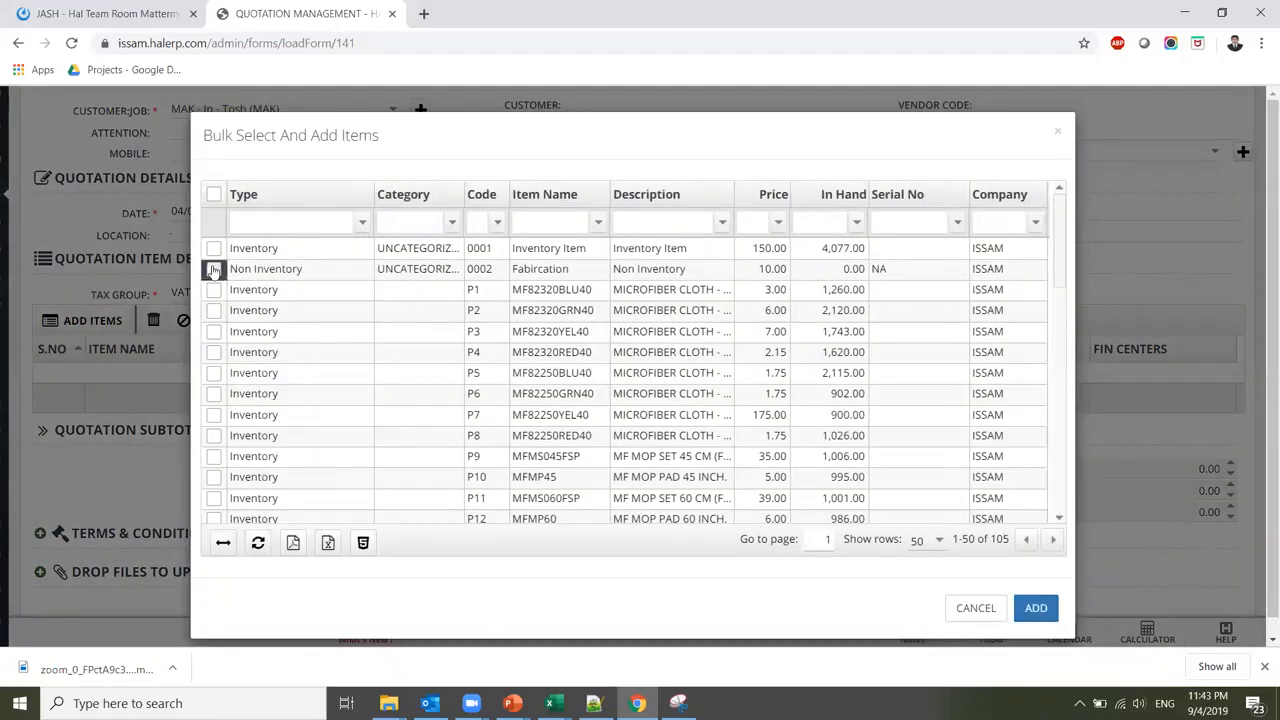
{"action": "left_click", "coordinate": [213, 310]}
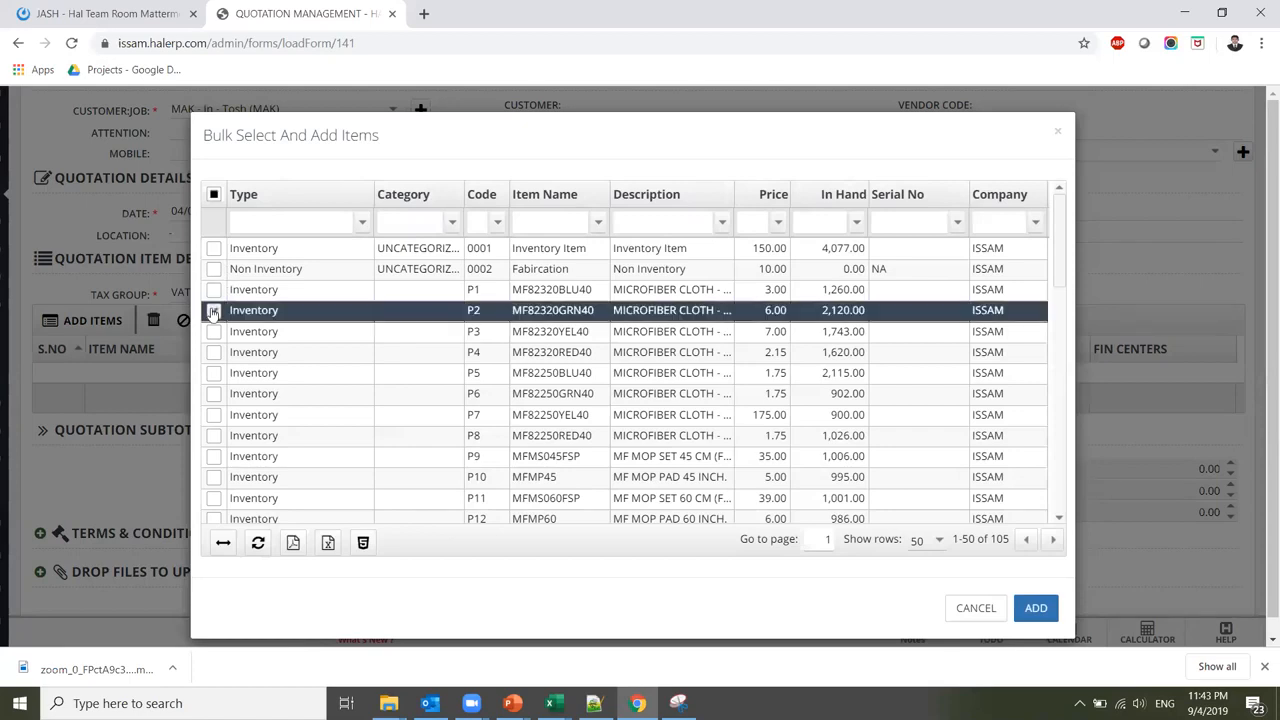
{"action": "left_click", "coordinate": [213, 352]}
{"action": "left_click", "coordinate": [213, 393]}
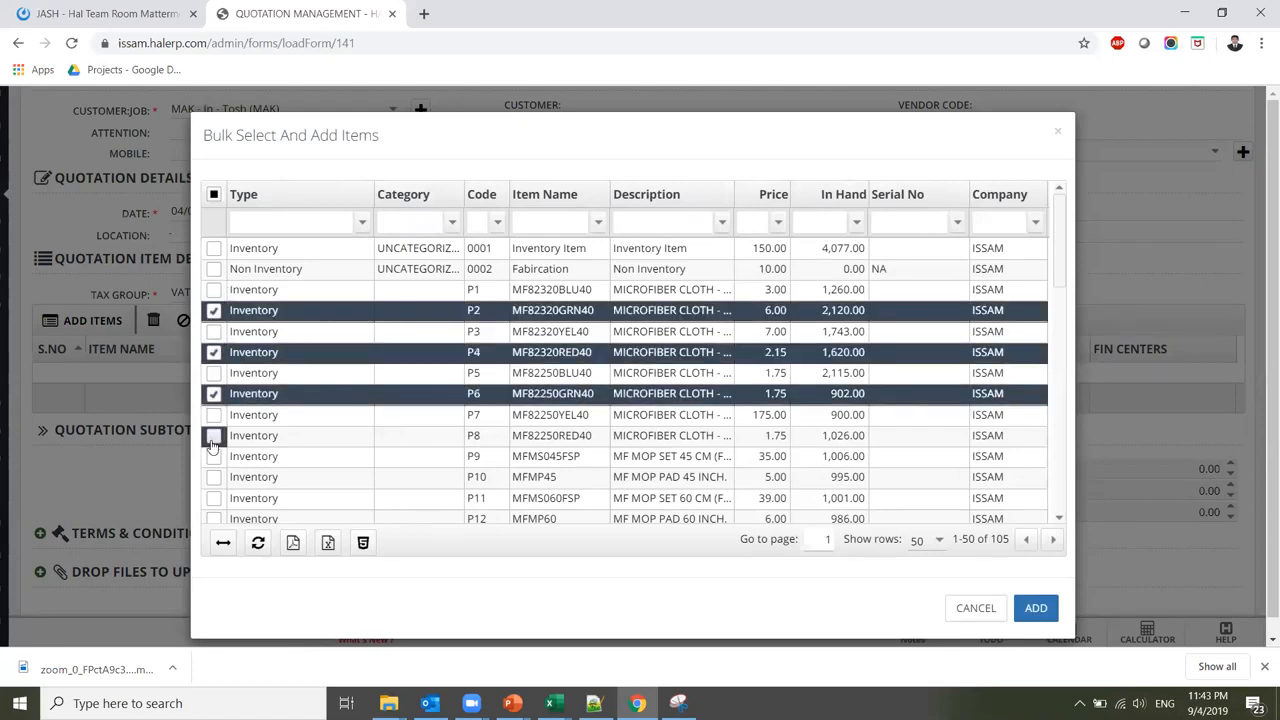
{"action": "left_click", "coordinate": [213, 435]}
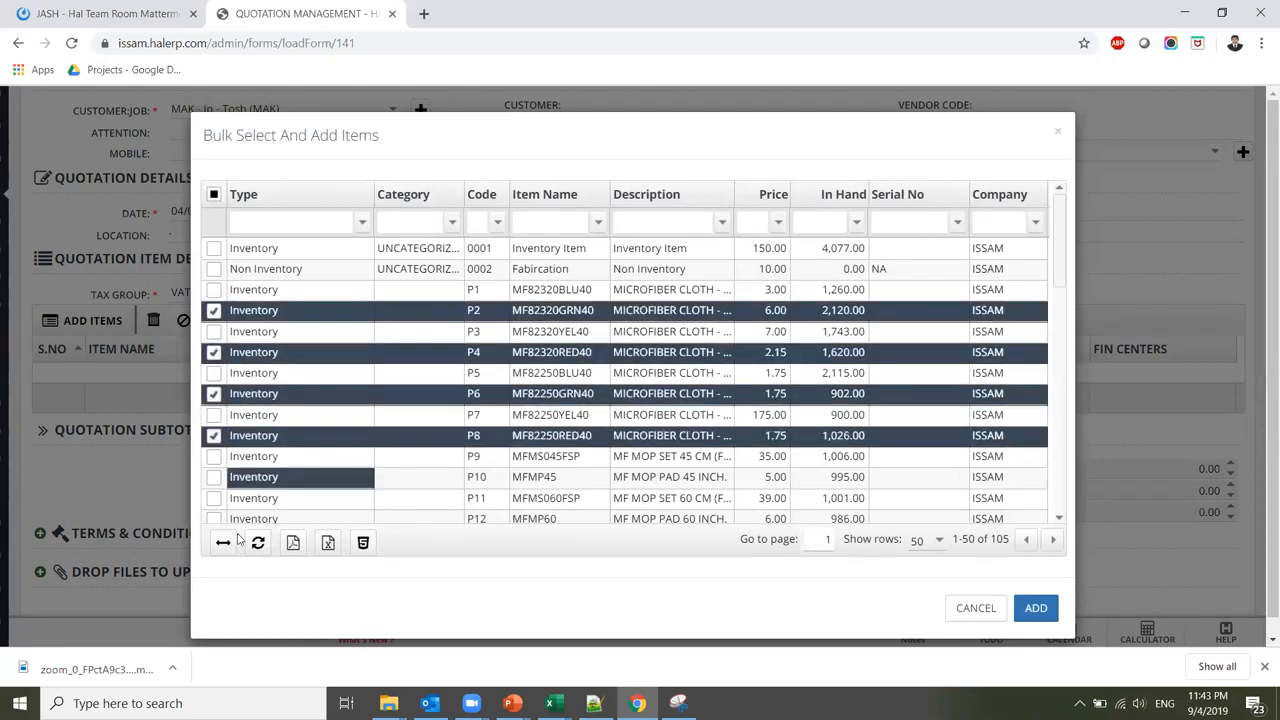
{"action": "left_click", "coordinate": [213, 270]}
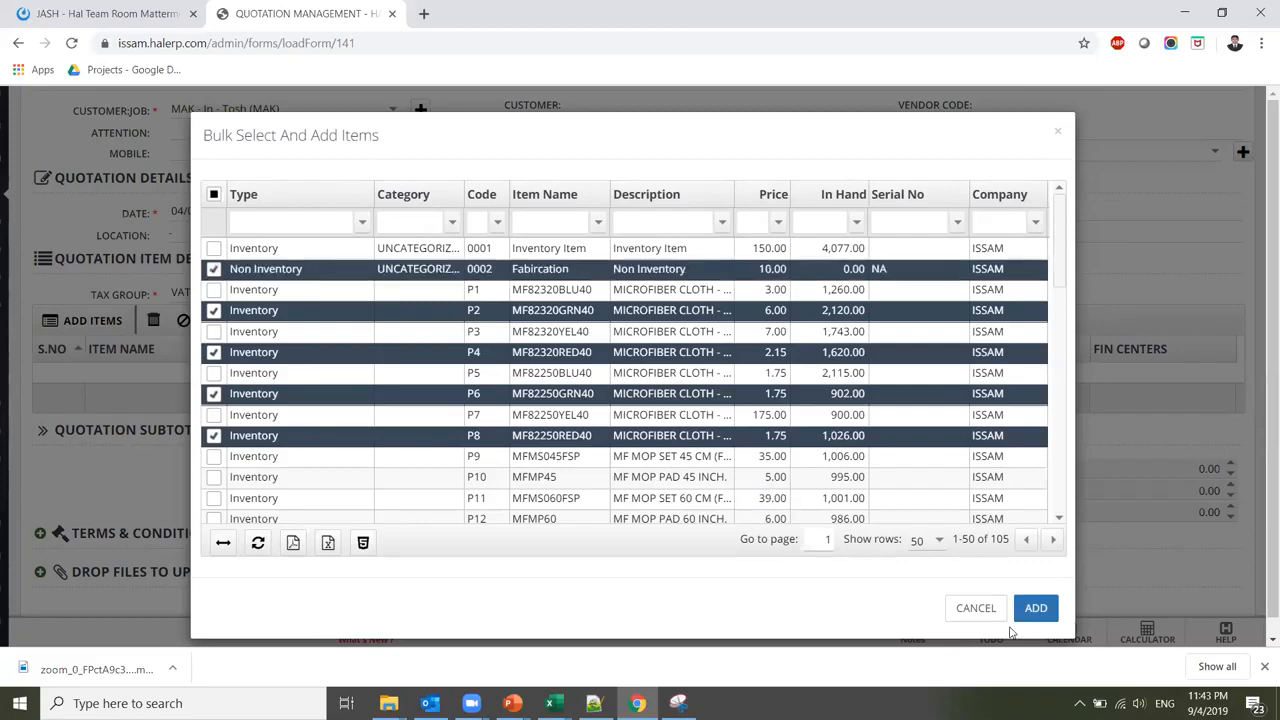
{"action": "left_click", "coordinate": [1036, 610]}
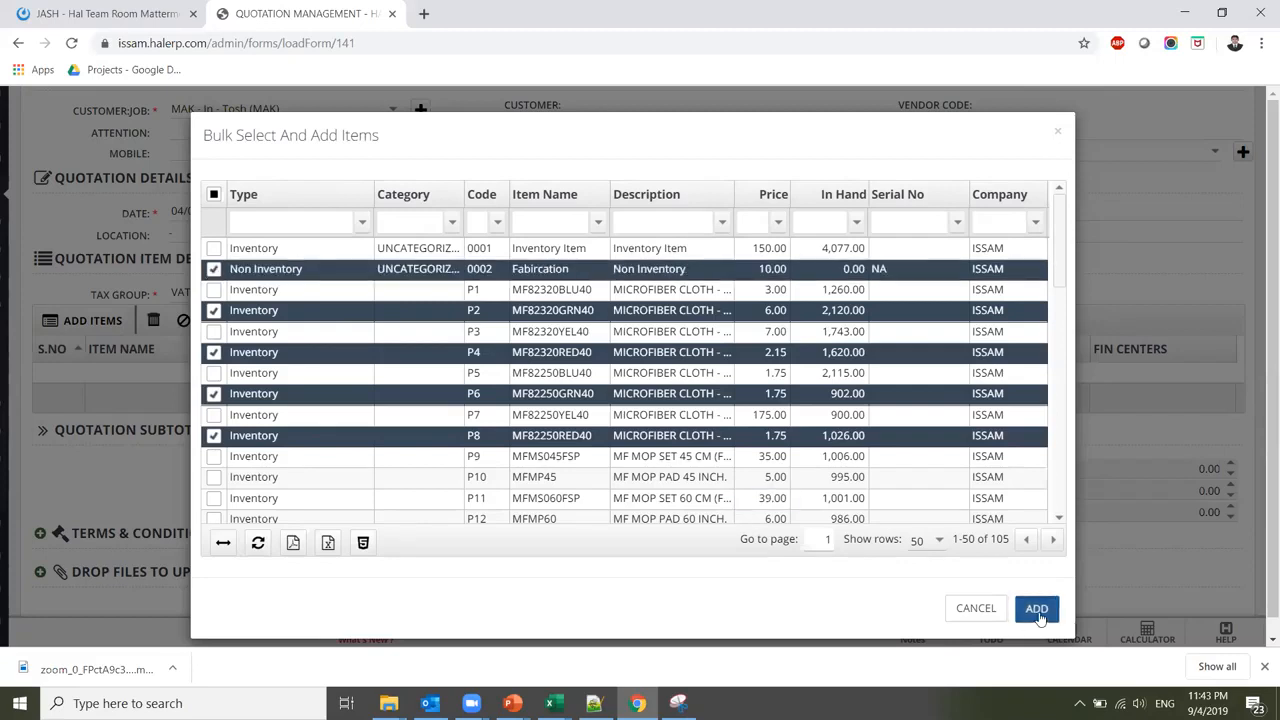
{"action": "left_click", "coordinate": [976, 609]}
Enter quantities 10, 20, 30, 50 and 60 for the five item lines
{"action": "left_click", "coordinate": [548, 374]}
{"action": "left_click", "coordinate": [548, 374]}
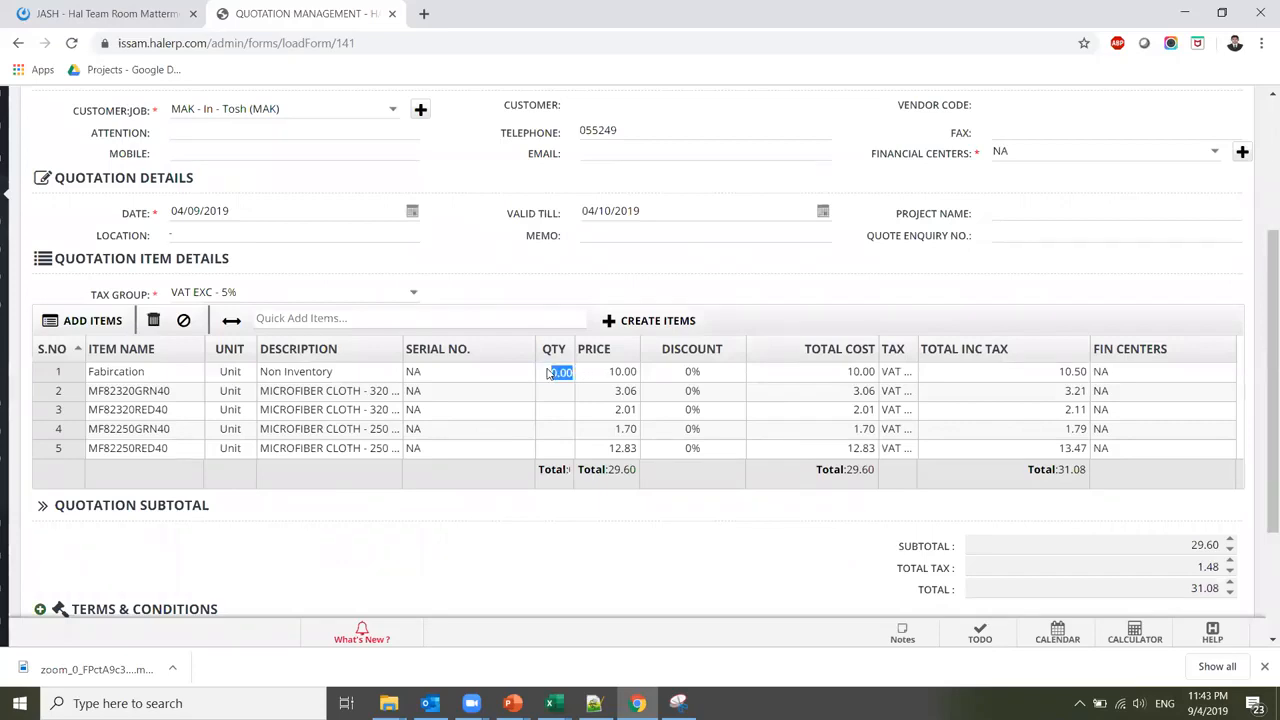
{"action": "type", "text": "10"}
{"action": "key", "text": "Return"}
{"action": "type", "text": "20.00"}
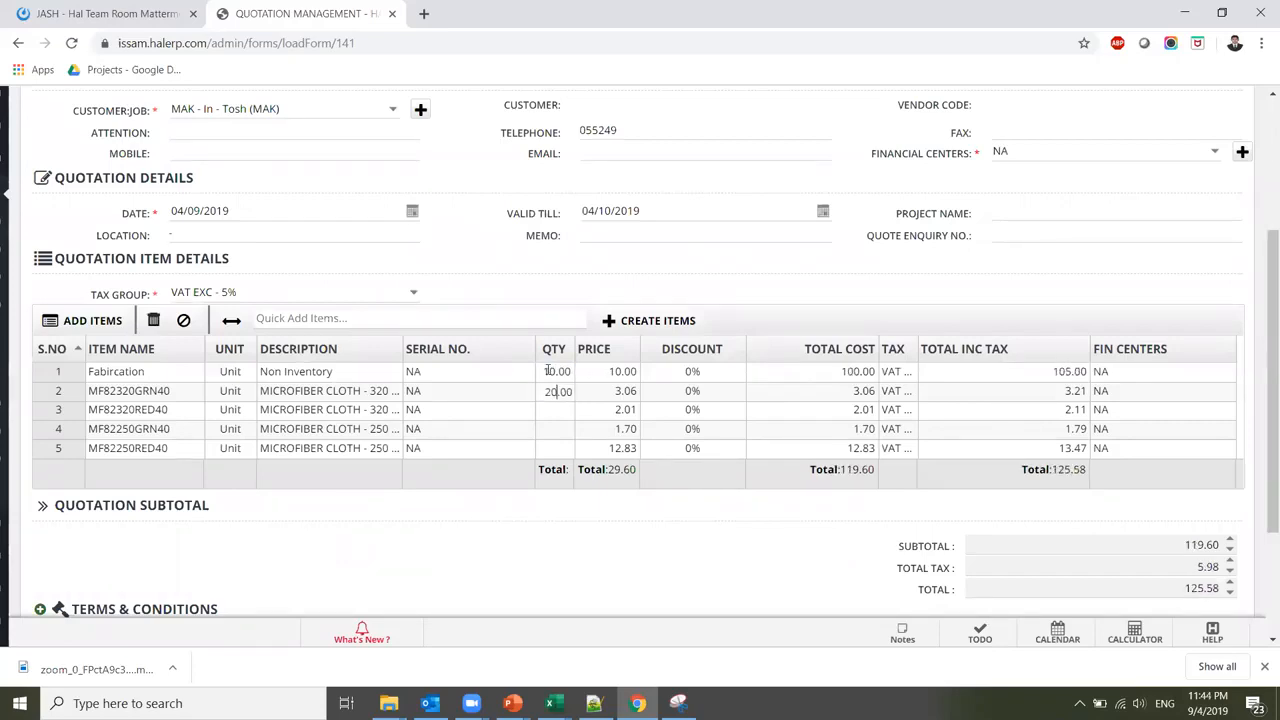
{"action": "key", "text": "Return"}
{"action": "type", "text": "30"}
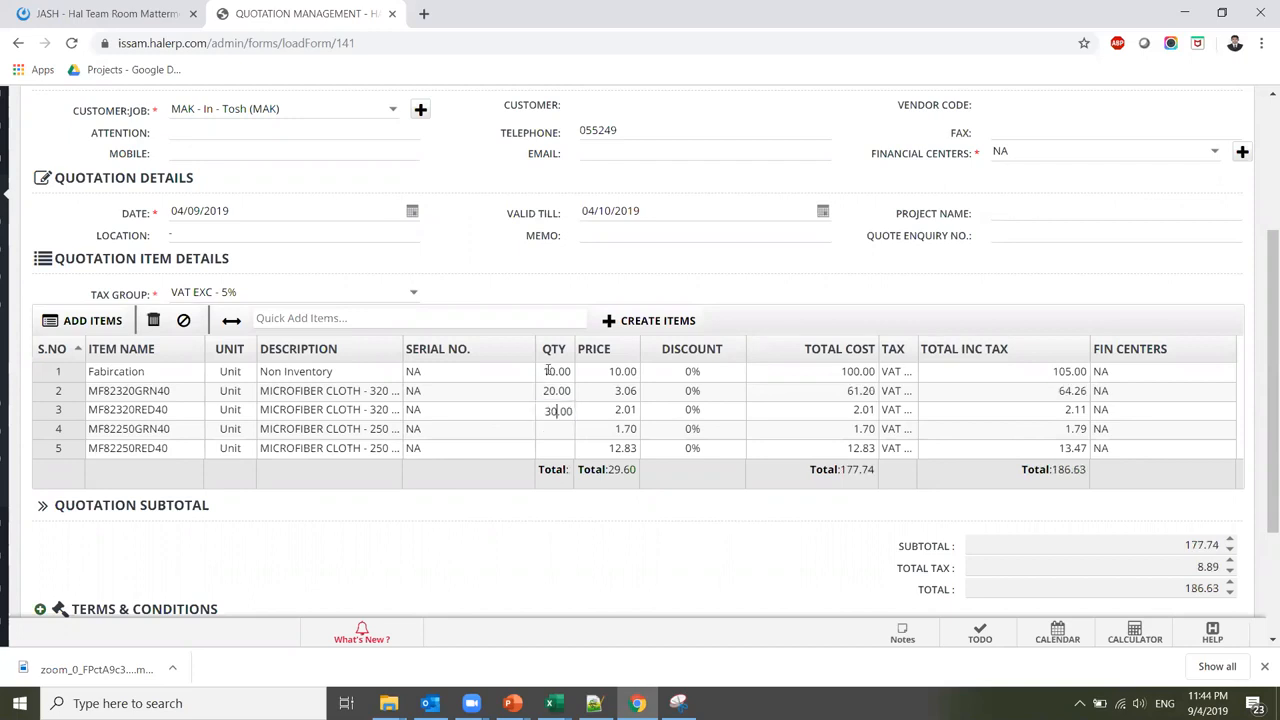
{"action": "key", "text": "Return"}
{"action": "type", "text": "50"}
{"action": "key", "text": "Return"}
{"action": "type", "text": "60"}
{"action": "key", "text": "Return"}
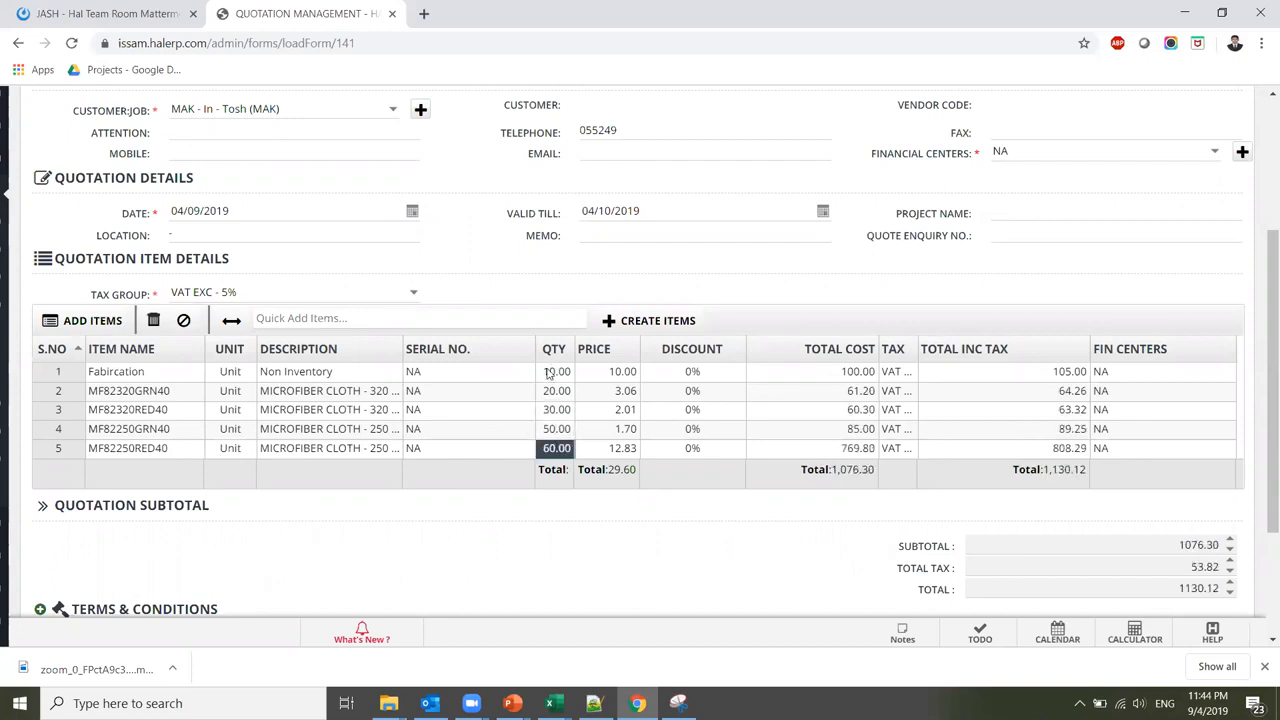
{"action": "left_click", "coordinate": [612, 376]}
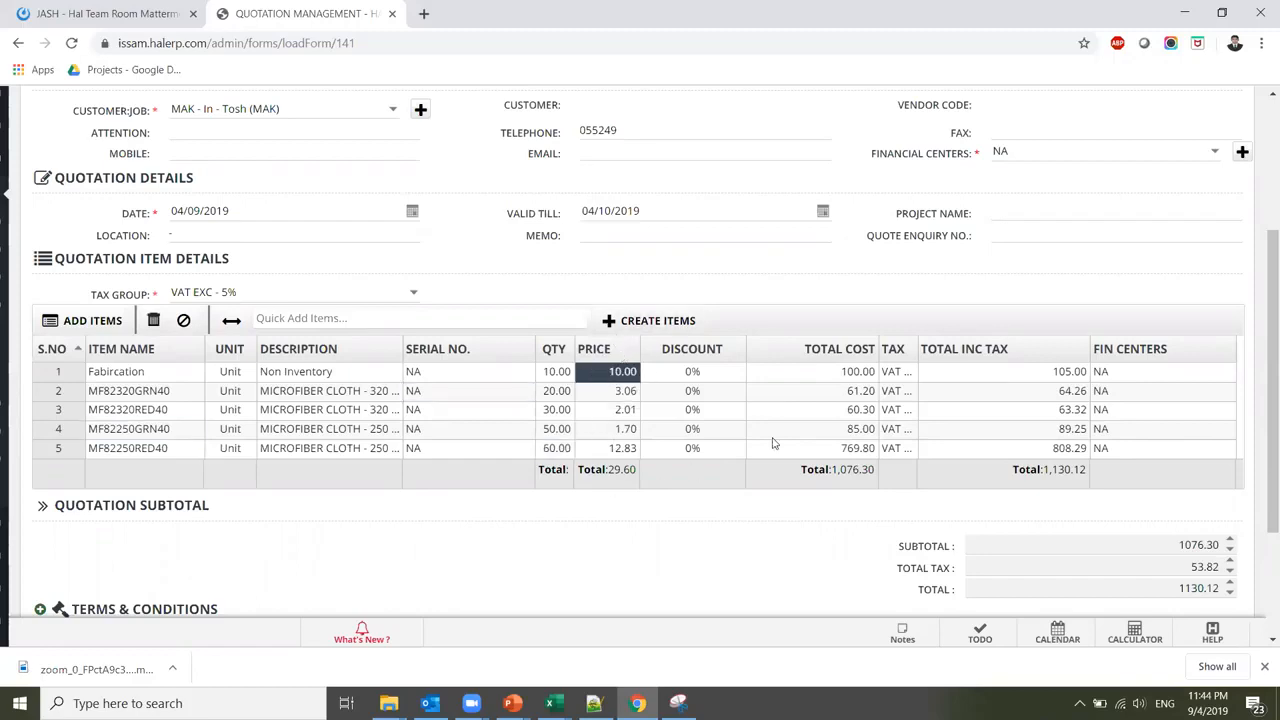
{"action": "left_click_drag", "start_coordinate": [1262, 380], "coordinate": [1128, 494]}
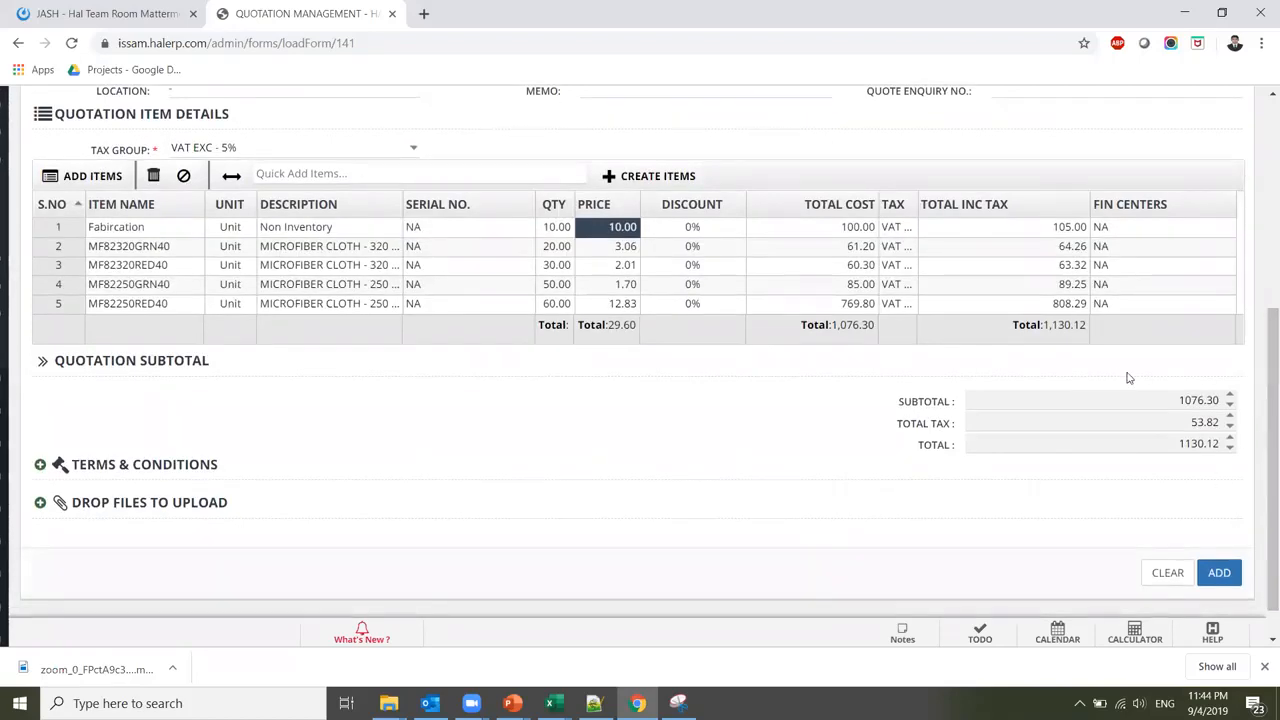
Save the quotation and open the Get Sales Order report
{"action": "left_click", "coordinate": [1228, 580]}
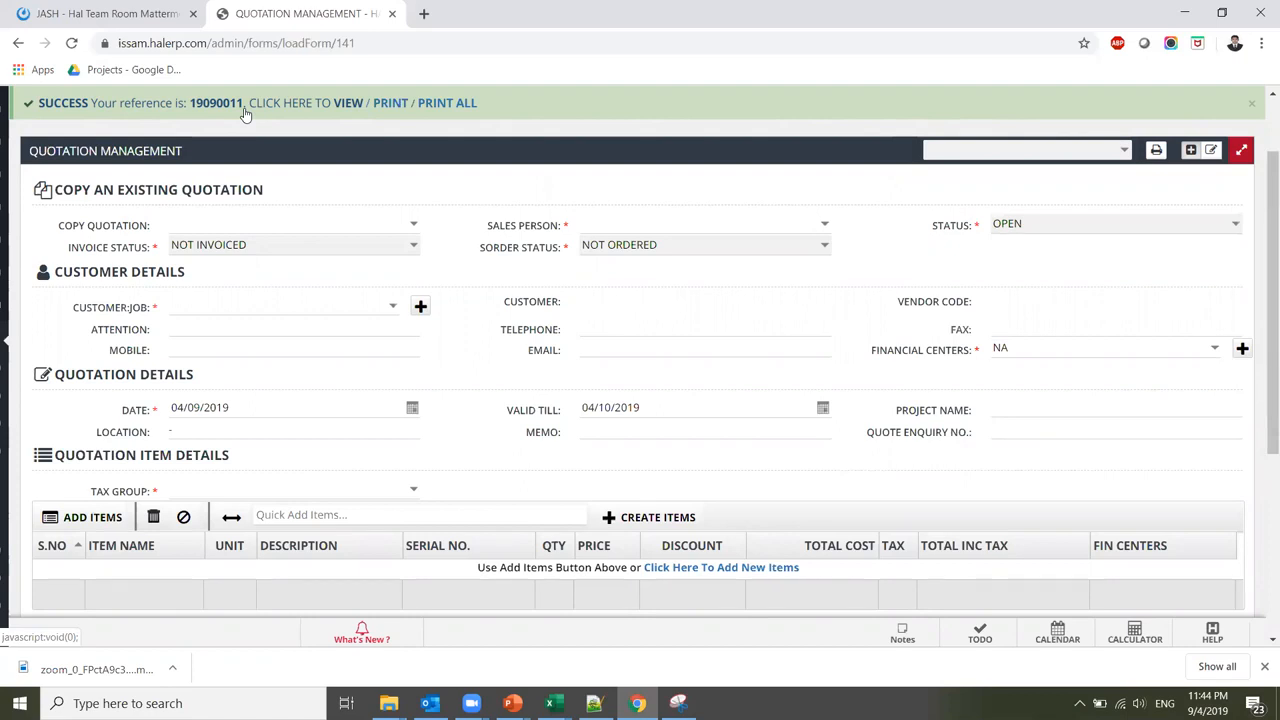
{"action": "mouse_move", "coordinate": [4, 409]}
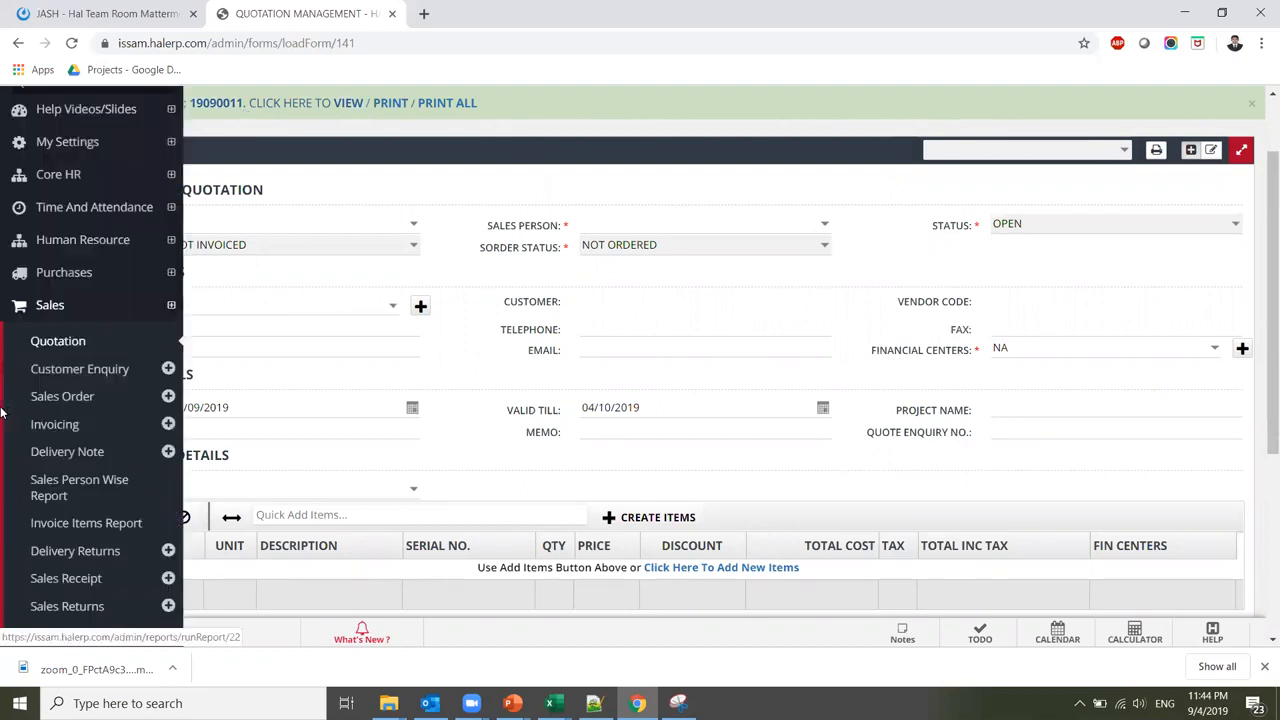
{"action": "left_click", "coordinate": [95, 397]}
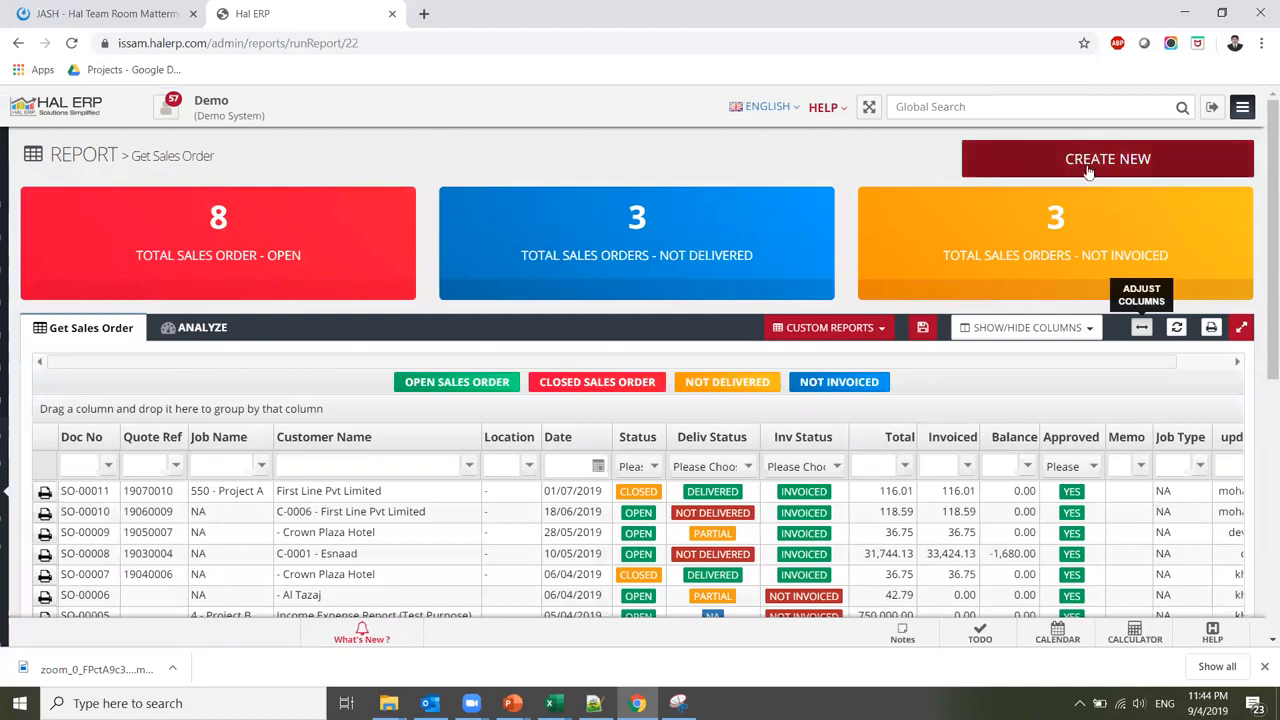
{"action": "scroll", "coordinate": [1261, 236], "scroll_direction": "down", "scroll_amount": 1}
{"action": "scroll", "coordinate": [1261, 236], "scroll_direction": "down", "scroll_amount": 2}
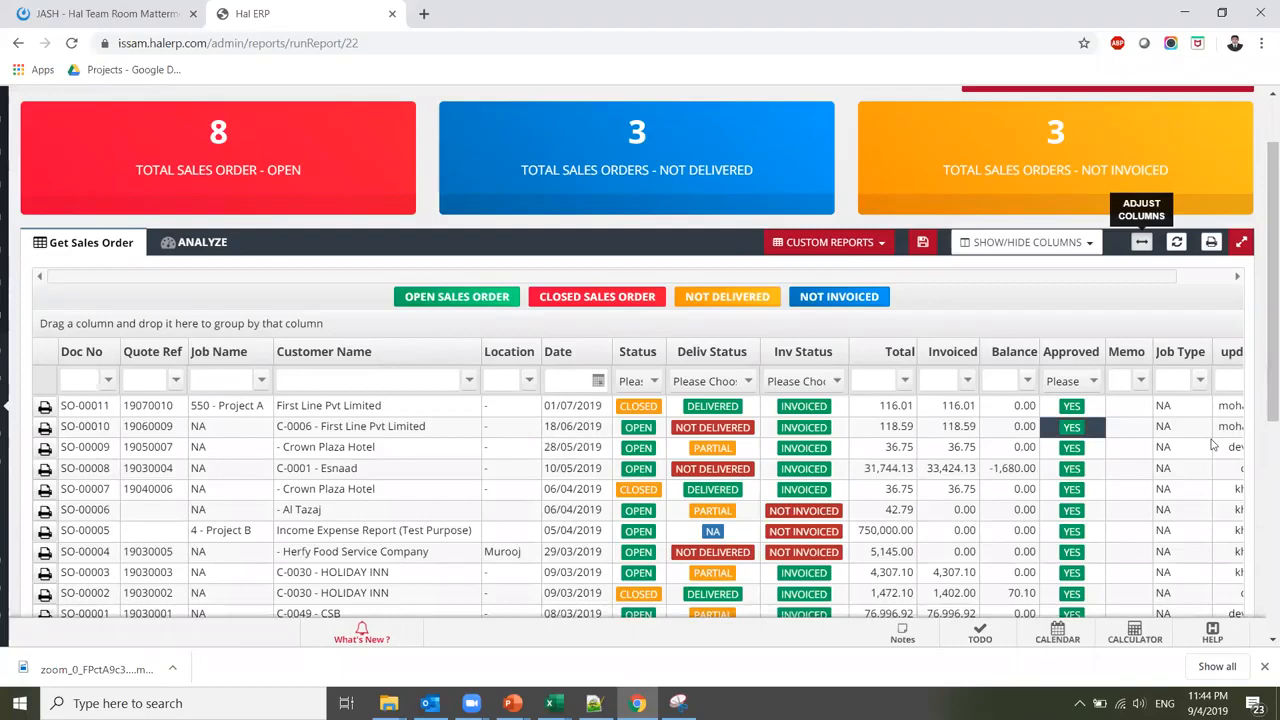
{"action": "scroll", "coordinate": [1261, 320], "scroll_direction": "up", "scroll_amount": 3}
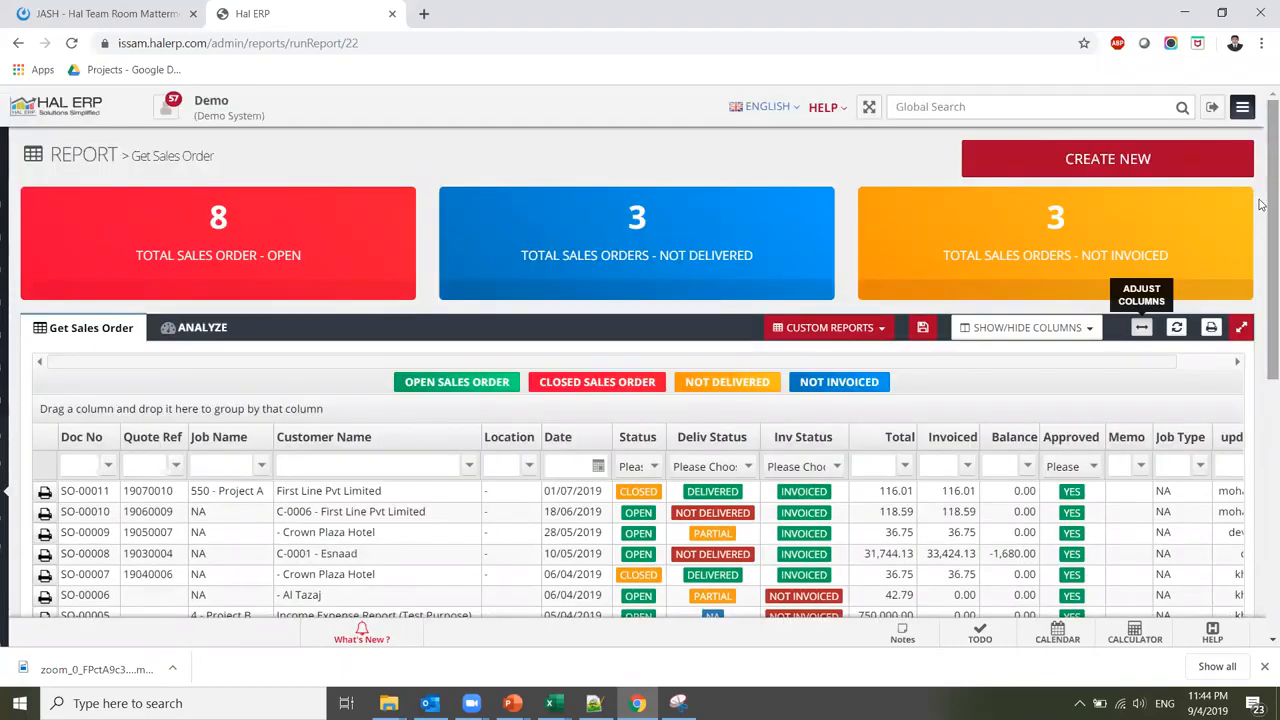
Start a new sales order from quotation 19090011 and assign its salesperson
{"action": "left_click", "coordinate": [1124, 163]}
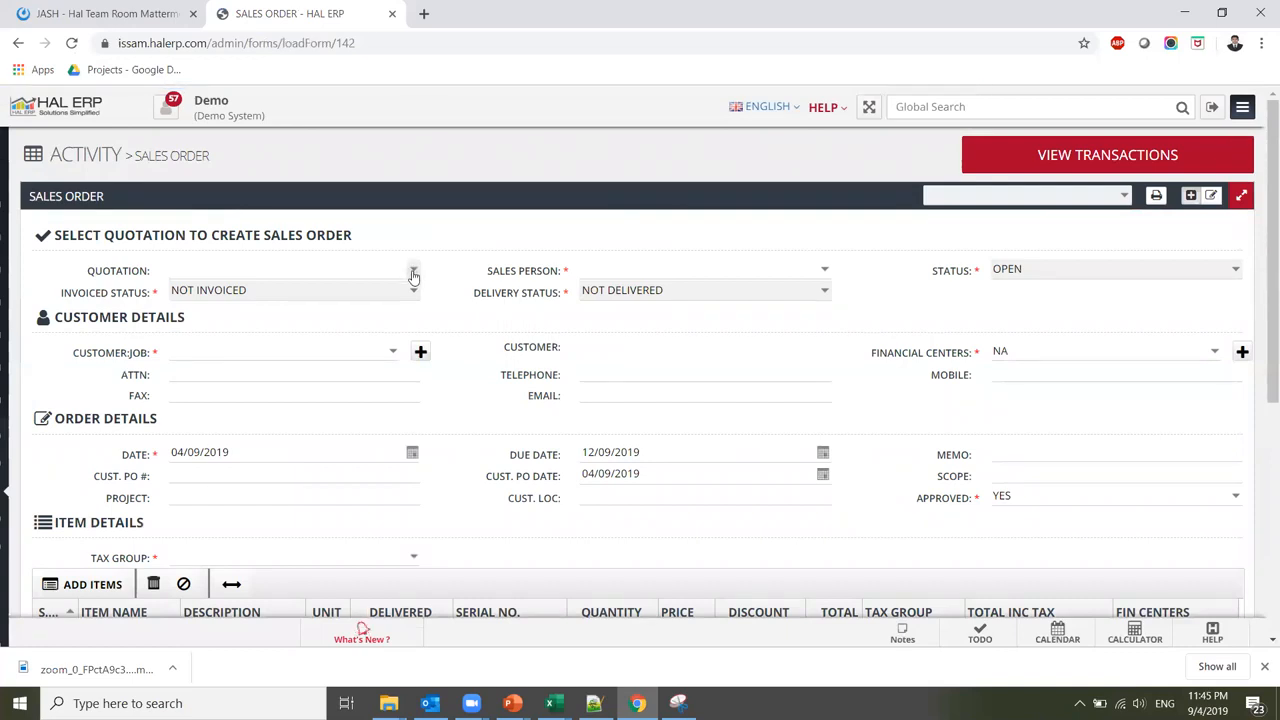
{"action": "left_click", "coordinate": [413, 273]}
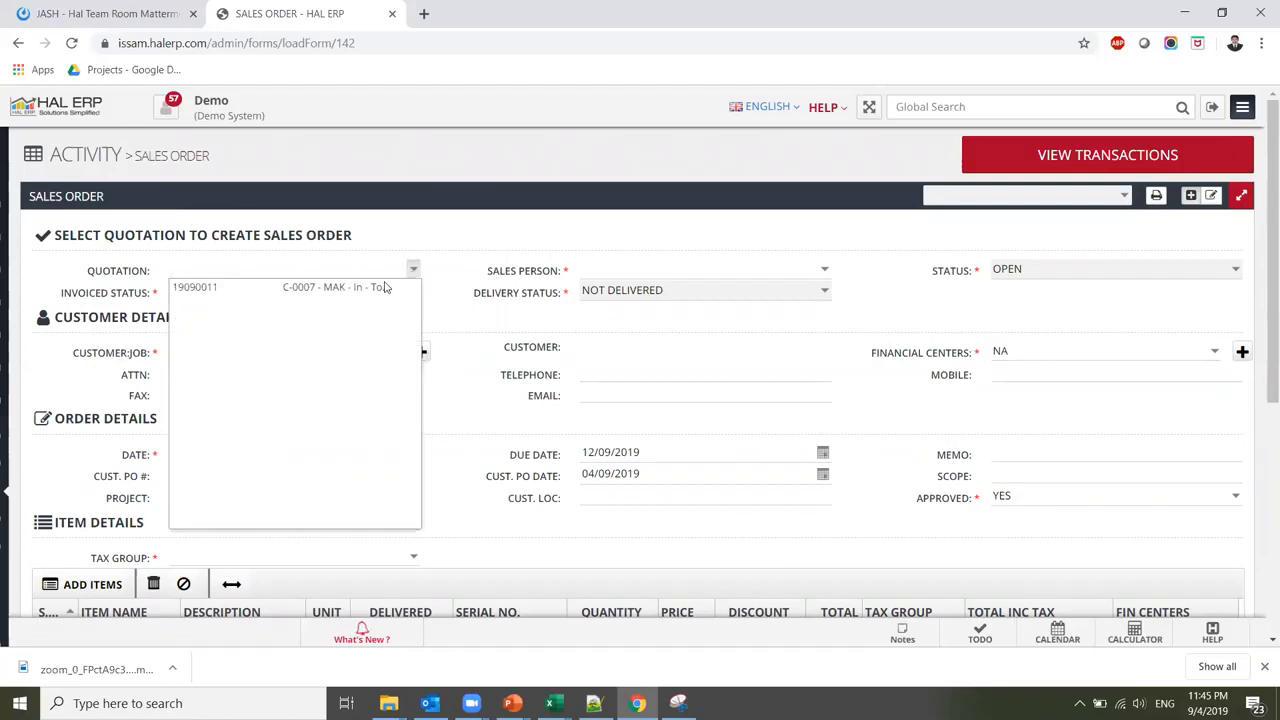
{"action": "left_click", "coordinate": [207, 289]}
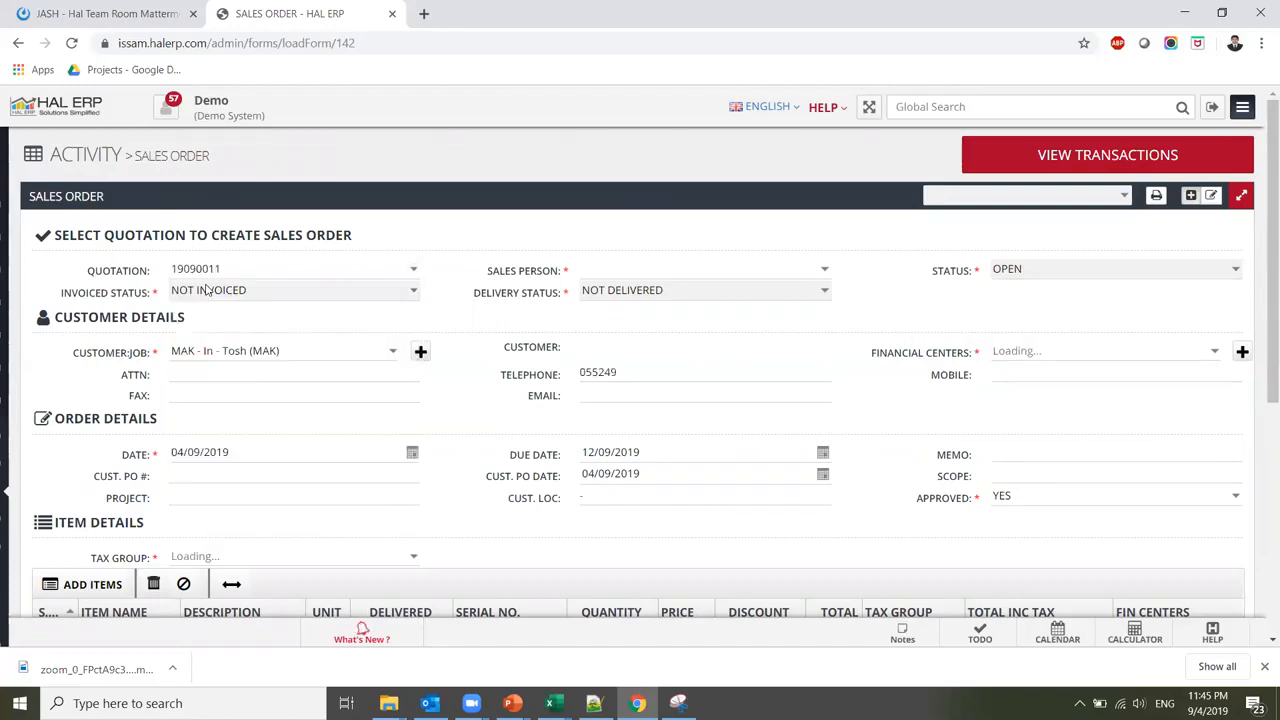
{"action": "scroll", "coordinate": [686, 226], "scroll_direction": "down", "scroll_amount": 1}
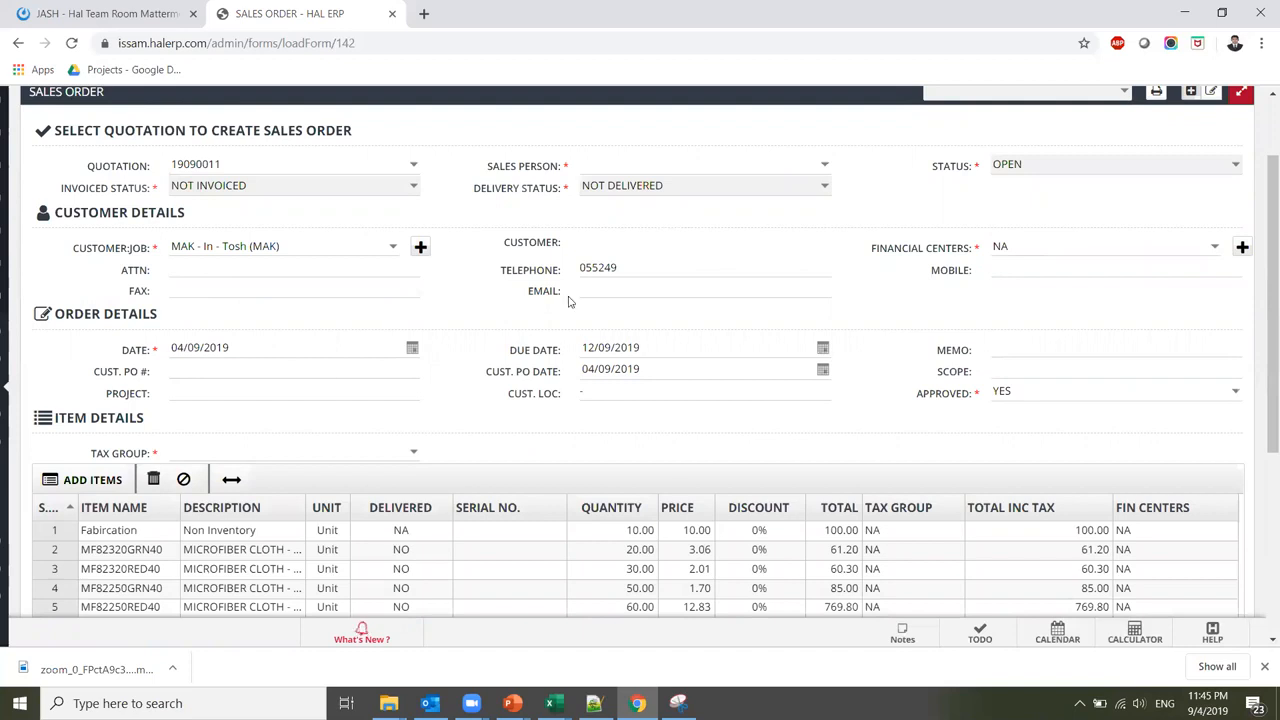
{"action": "left_click", "coordinate": [824, 166]}
{"action": "left_click", "coordinate": [746, 218]}
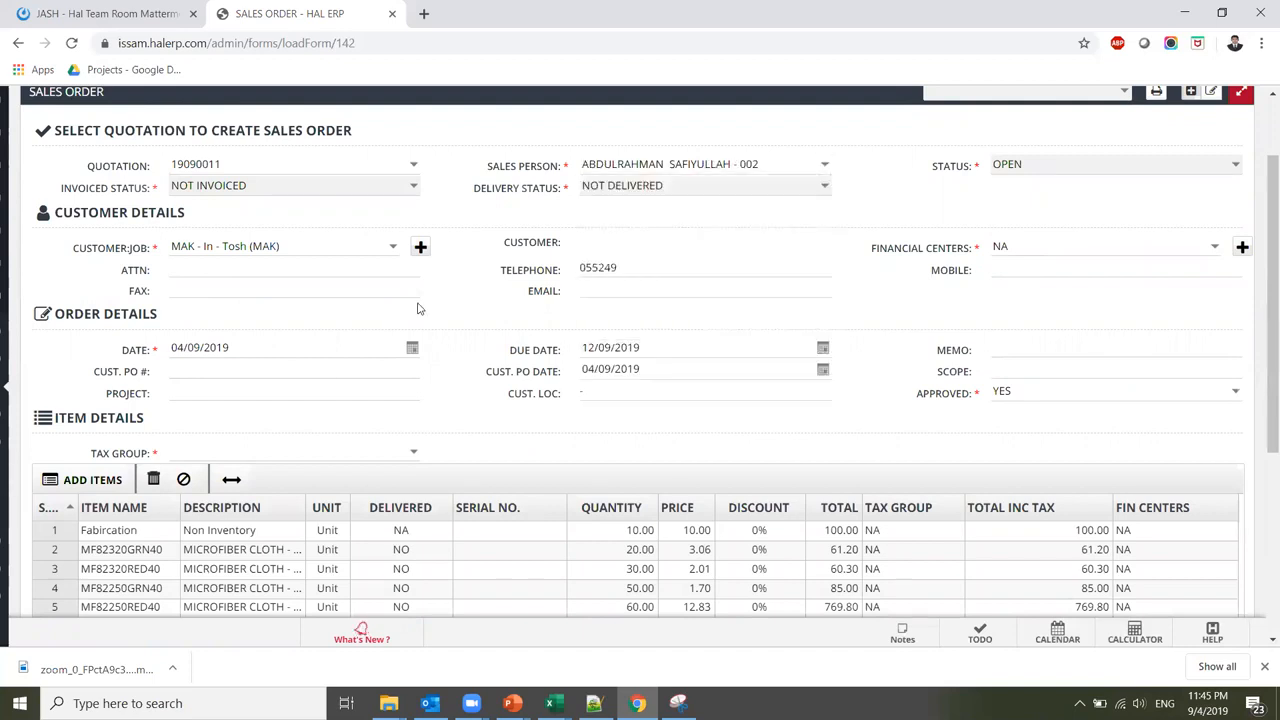
Apply tax group VAT EXC - 5% to the order lines and save the sales order
{"action": "left_click", "coordinate": [414, 453]}
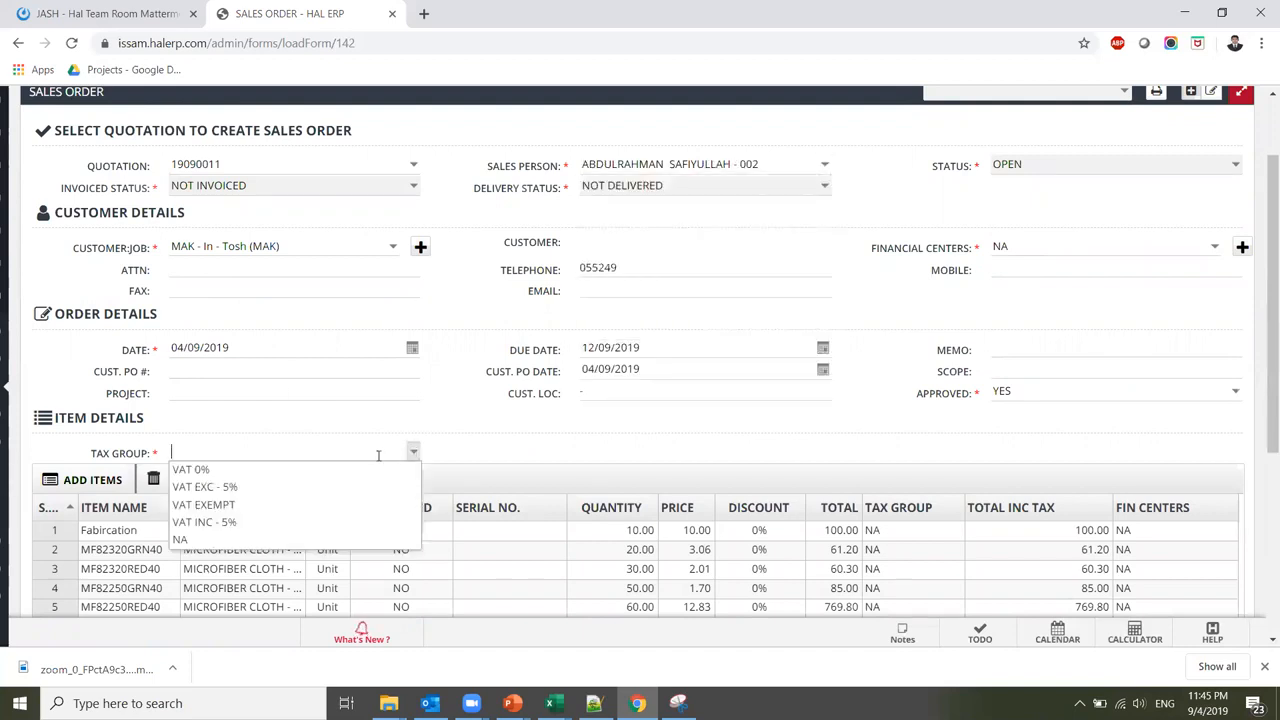
{"action": "left_click", "coordinate": [318, 482]}
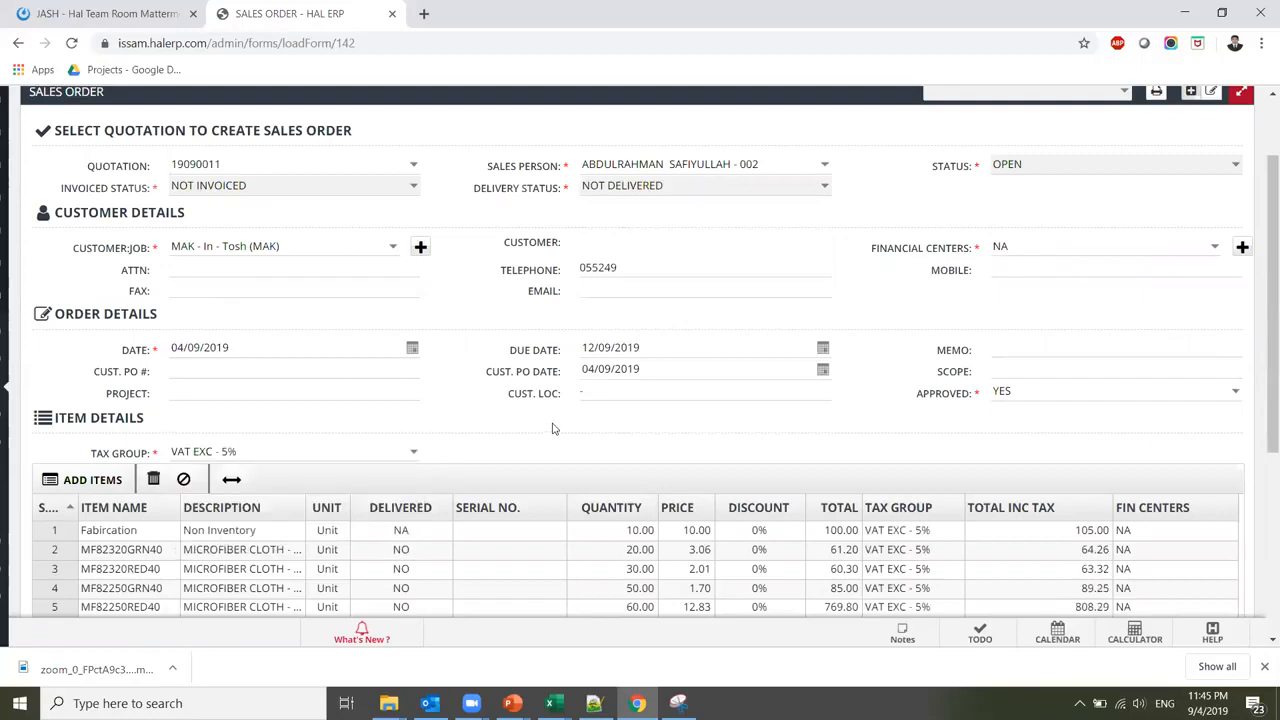
{"action": "left_click_drag", "start_coordinate": [1262, 334], "coordinate": [1262, 540]}
{"action": "left_click", "coordinate": [626, 381]}
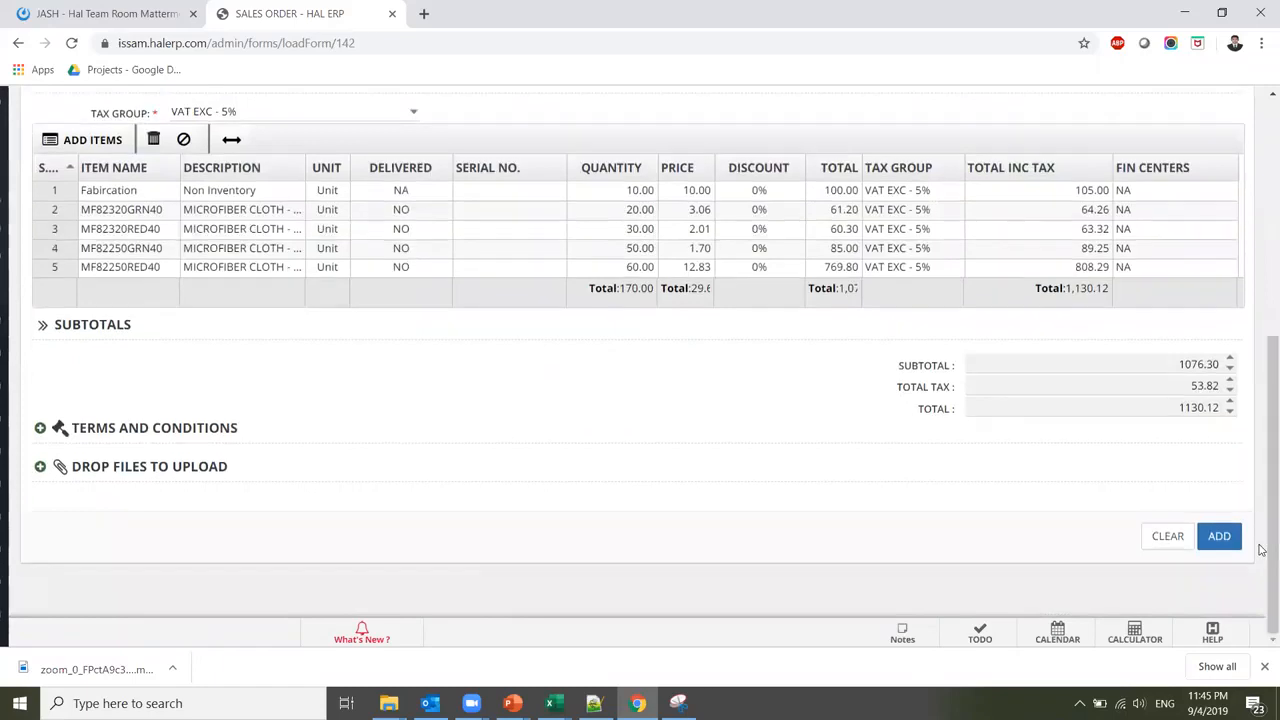
{"action": "left_click_drag", "start_coordinate": [1262, 445], "coordinate": [1262, 474]}
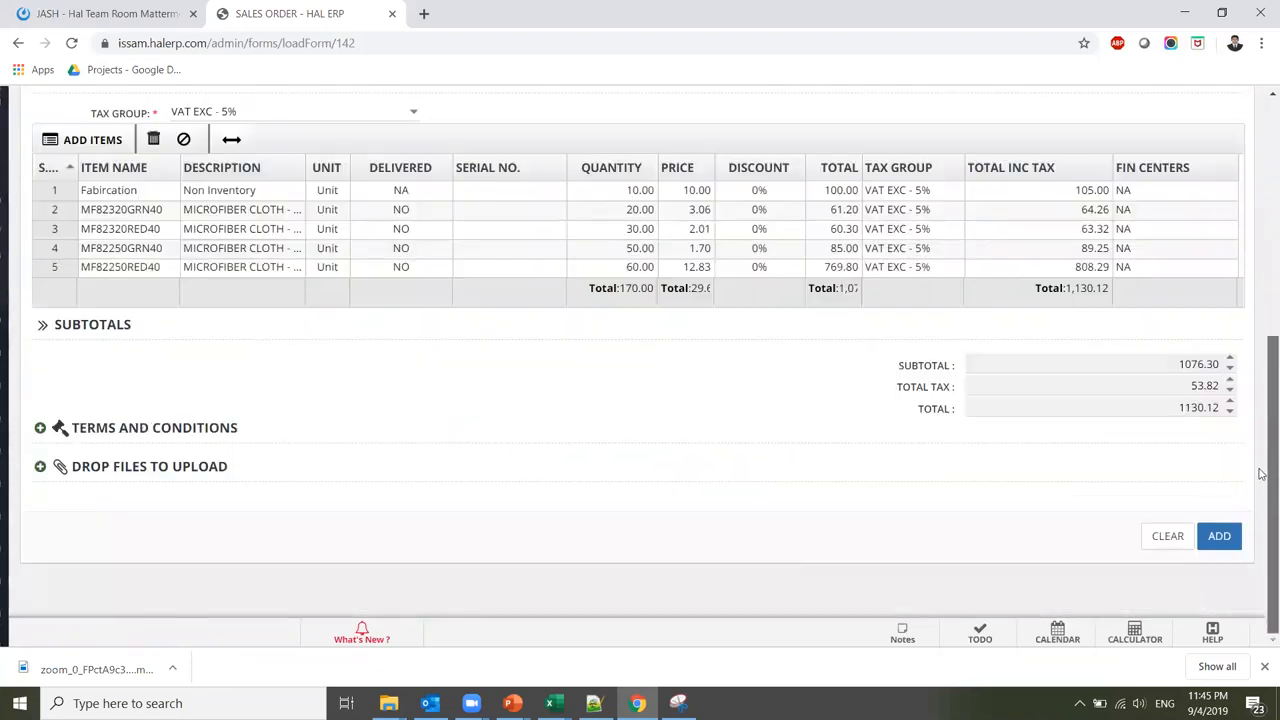
{"action": "left_click", "coordinate": [1219, 536]}
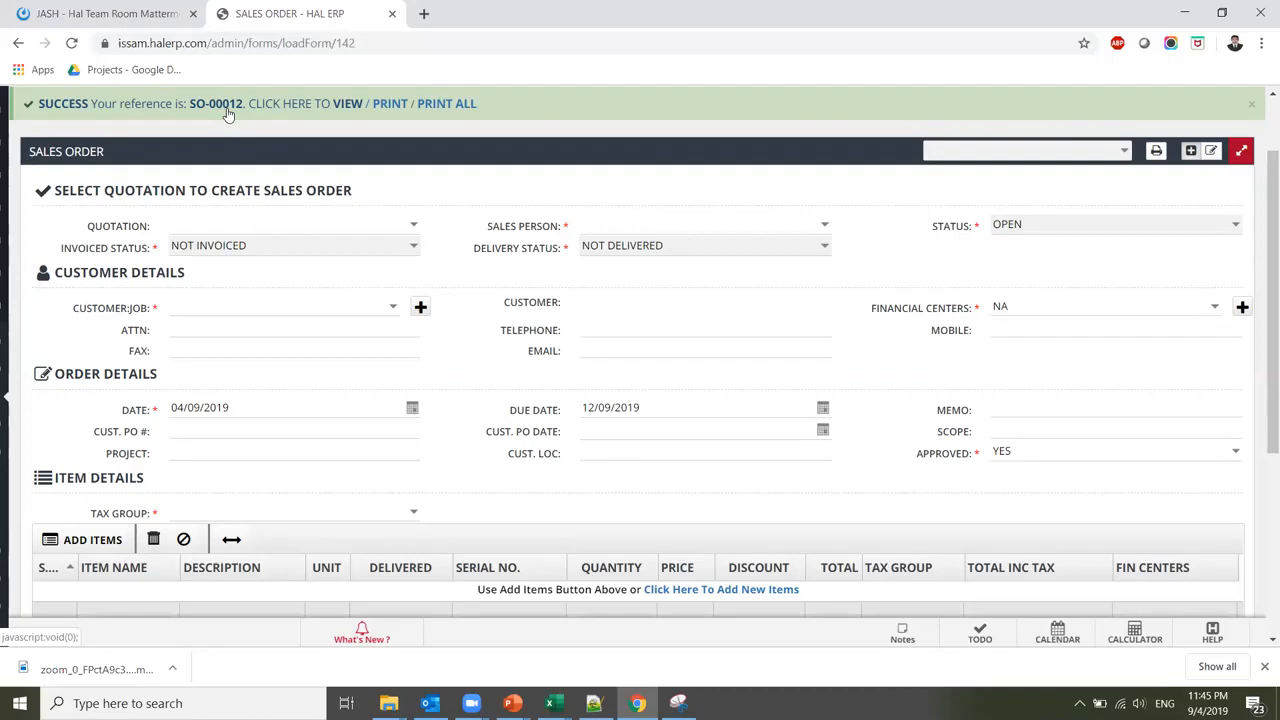
Scroll through SO-00012's five items and 1130.12 total, then reveal the sidebar
{"action": "left_click_drag", "start_coordinate": [1260, 297], "coordinate": [1262, 238]}
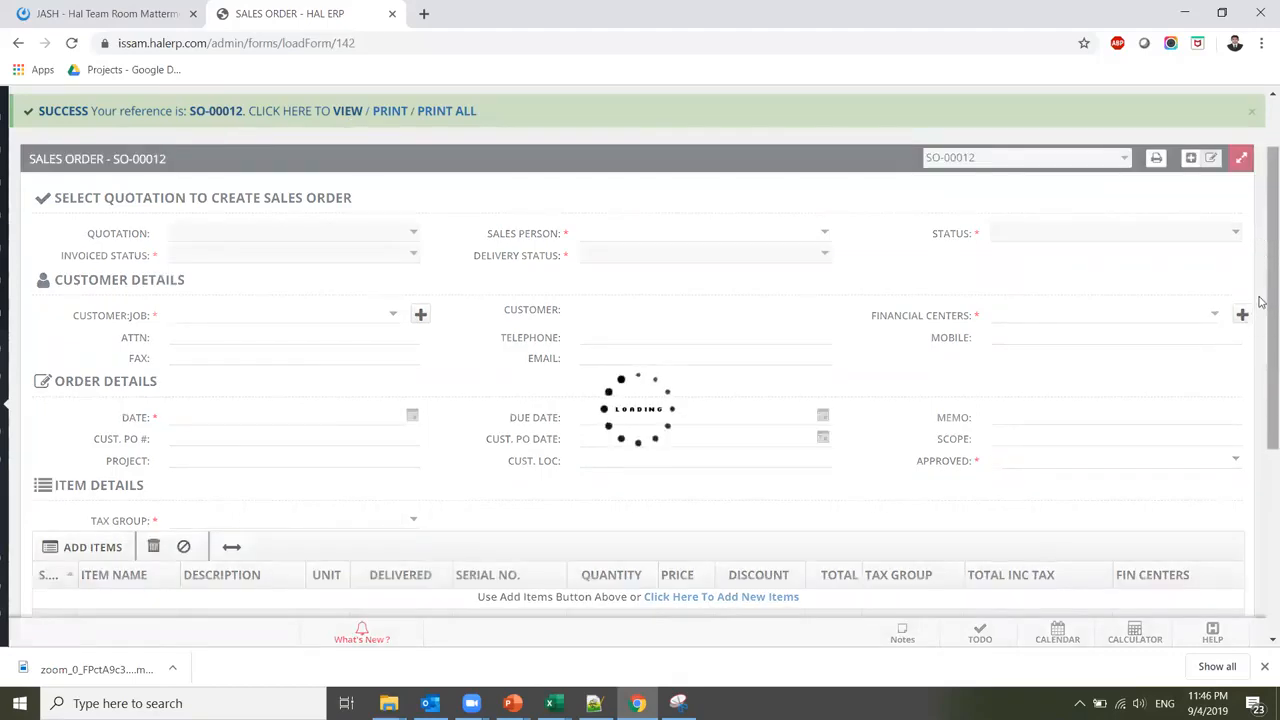
{"action": "scroll", "coordinate": [1260, 280], "scroll_direction": "down", "scroll_amount": 4}
{"action": "scroll", "coordinate": [1260, 300], "scroll_direction": "up", "scroll_amount": 3}
{"action": "left_click_drag", "start_coordinate": [1262, 353], "coordinate": [1262, 268]}
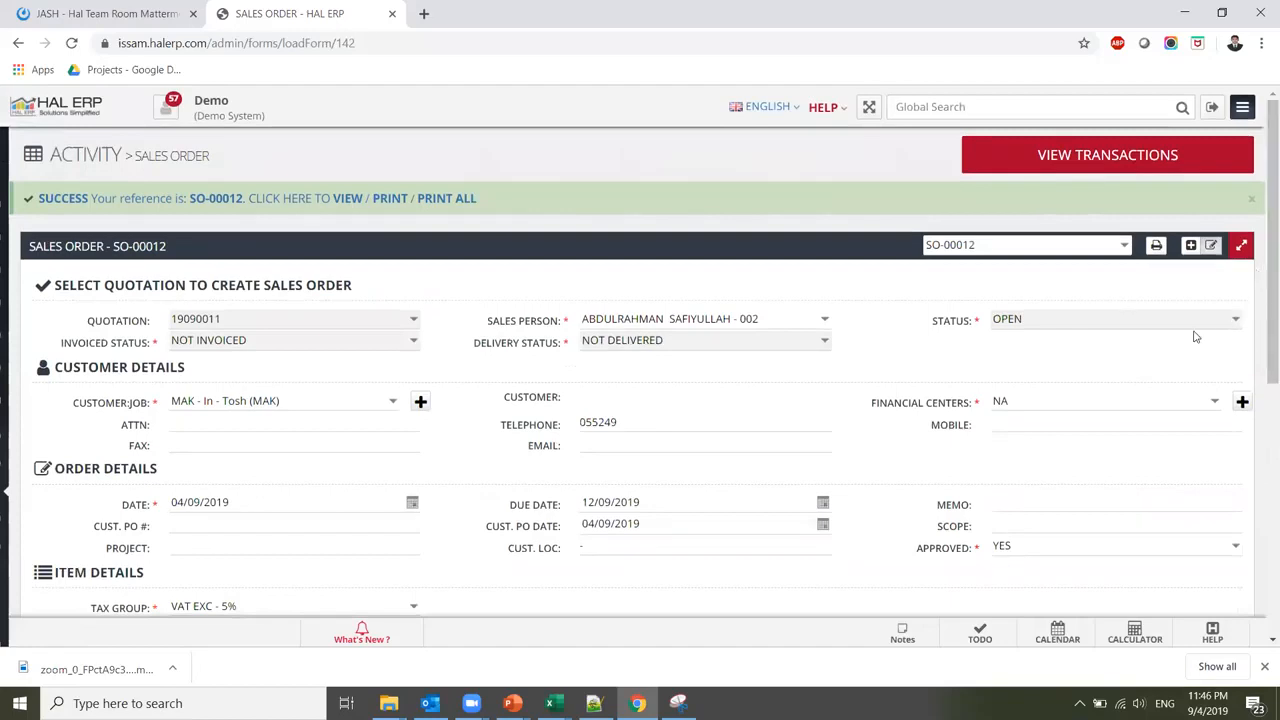
{"action": "mouse_move", "coordinate": [4, 368]}
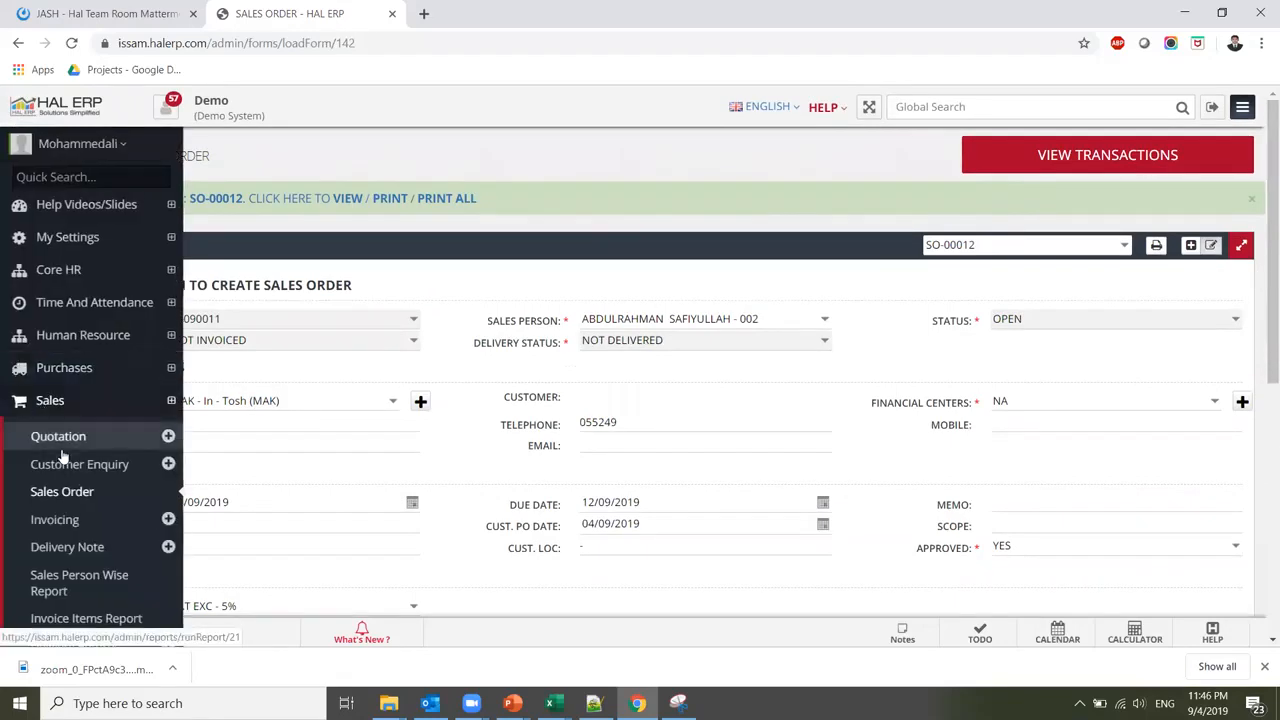
Create delivery note DN-00012 against sales order SO-00012 and save it
{"action": "left_click", "coordinate": [78, 548]}
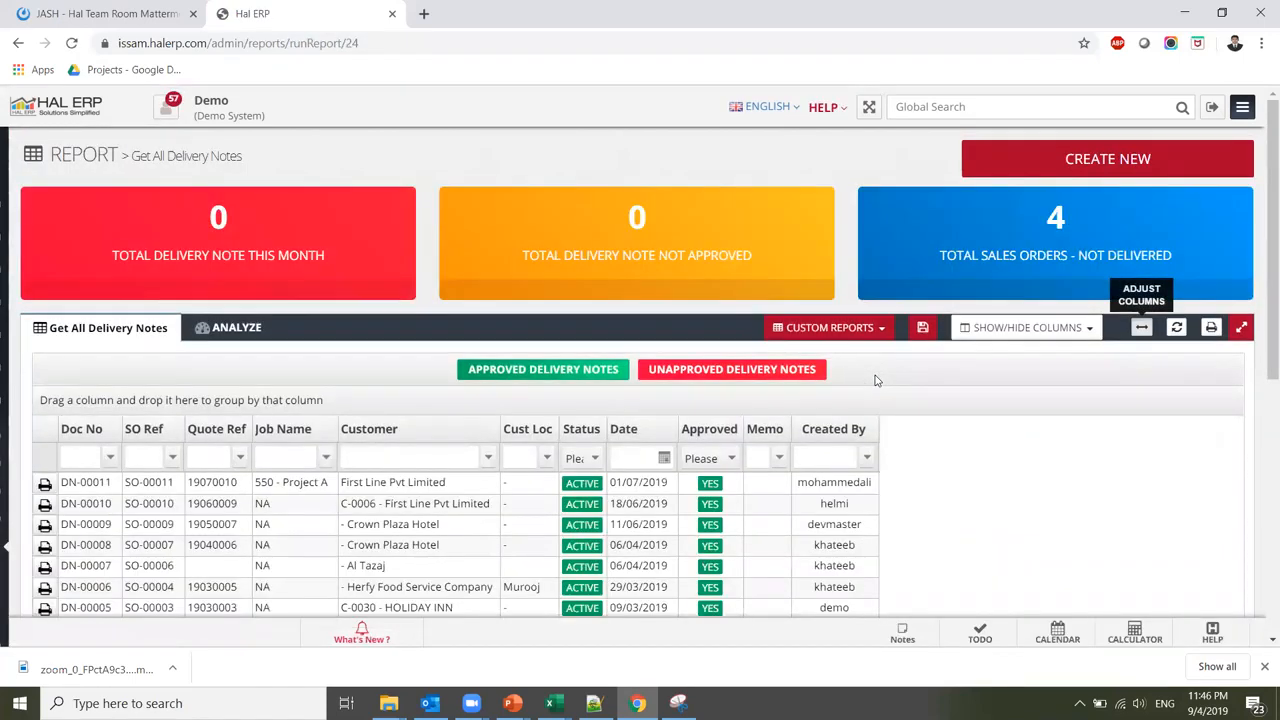
{"action": "left_click", "coordinate": [1078, 160]}
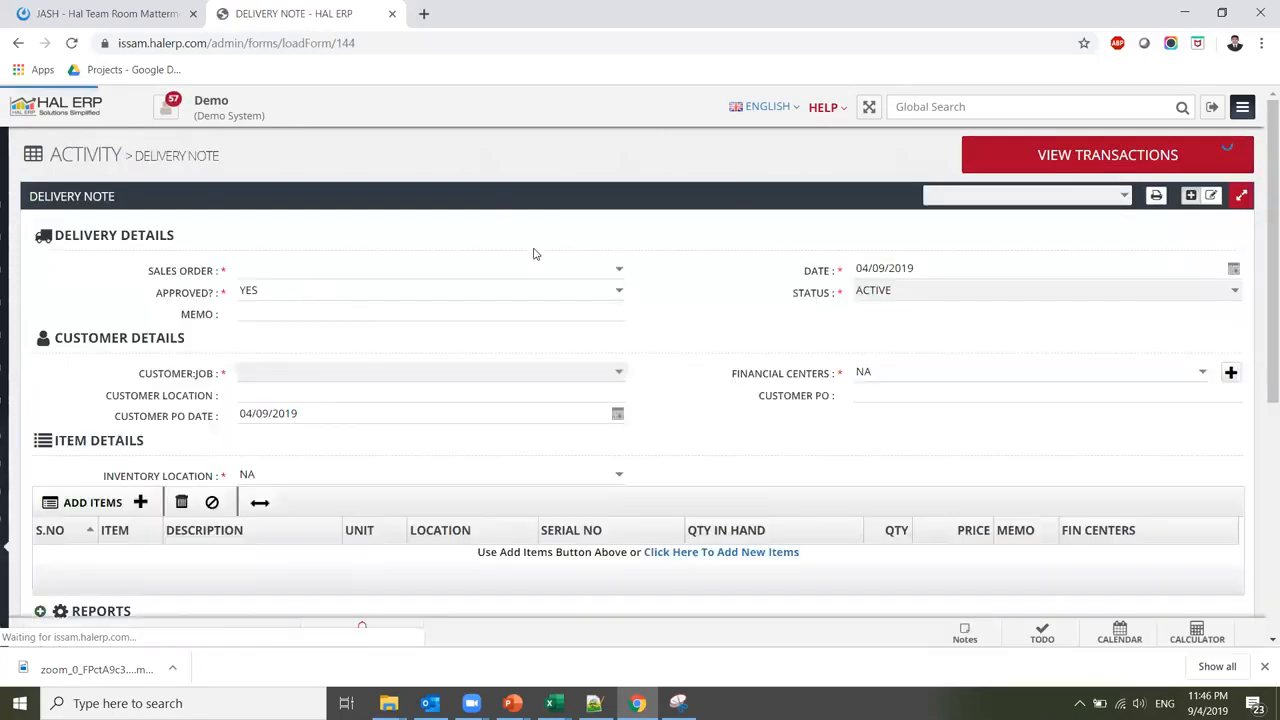
{"action": "left_click", "coordinate": [620, 273]}
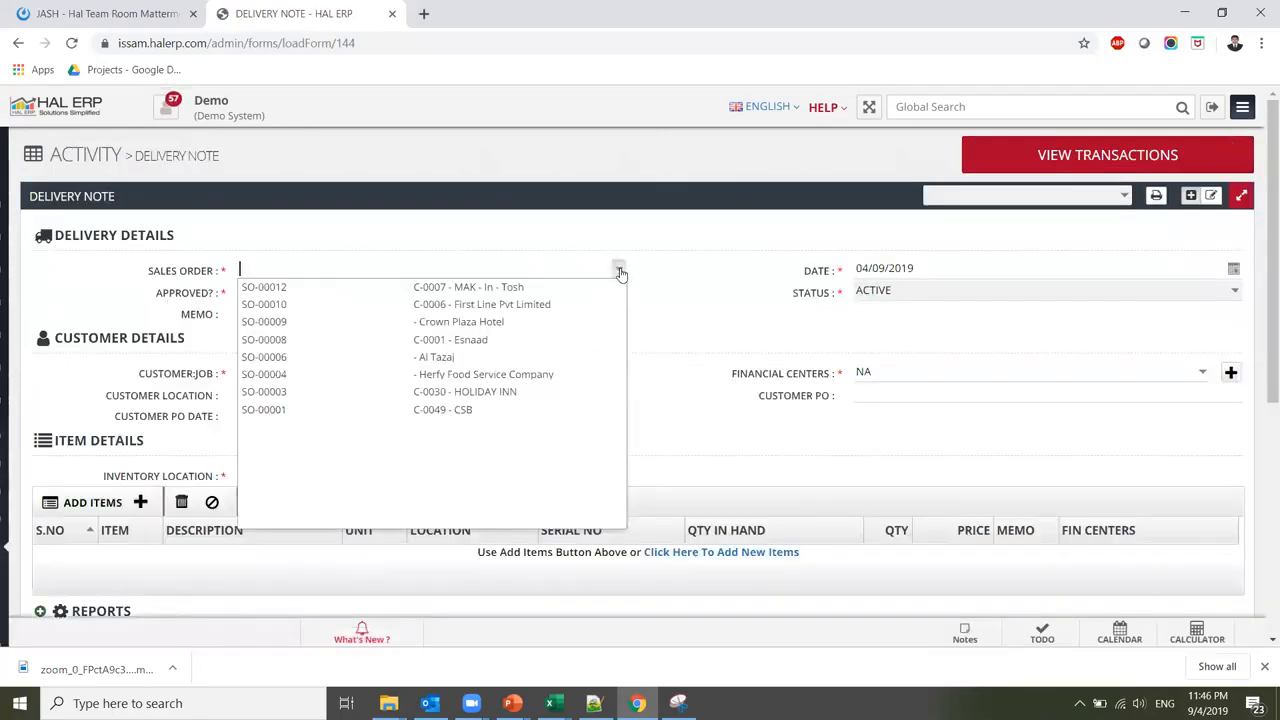
{"action": "left_click", "coordinate": [570, 289]}
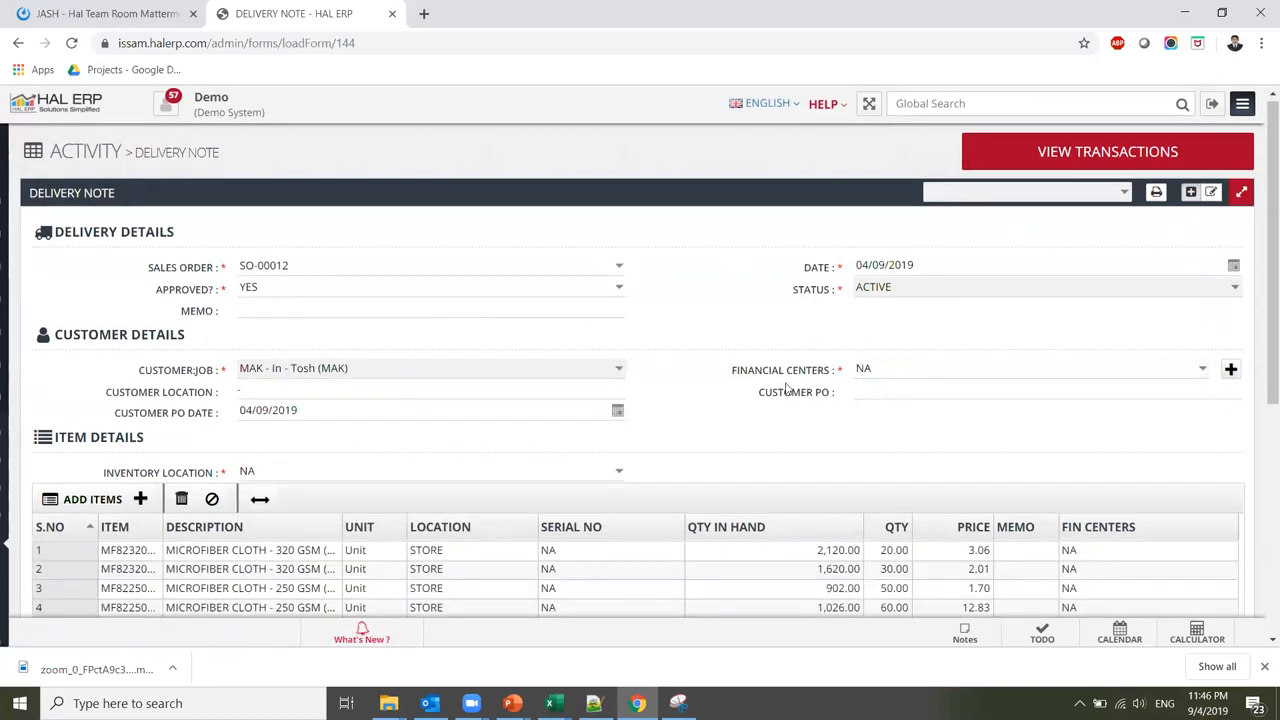
{"action": "left_click_drag", "start_coordinate": [1261, 319], "coordinate": [1261, 421]}
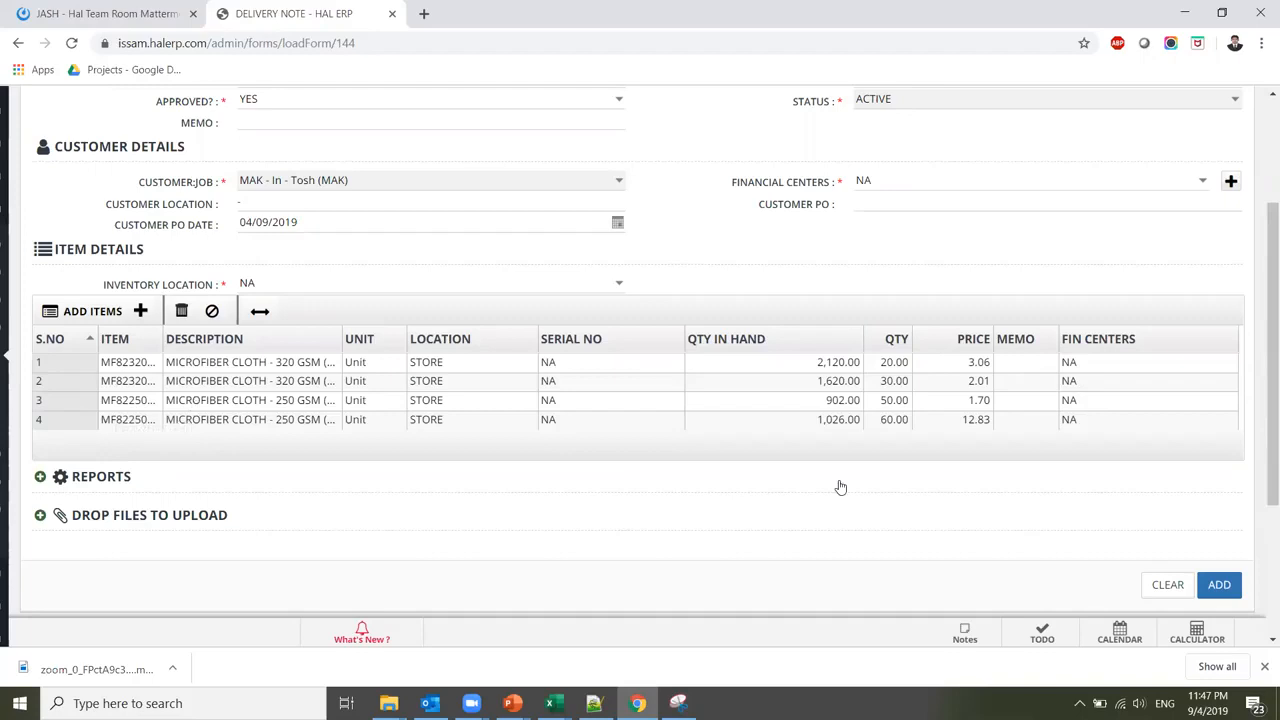
{"action": "left_click", "coordinate": [1228, 590]}
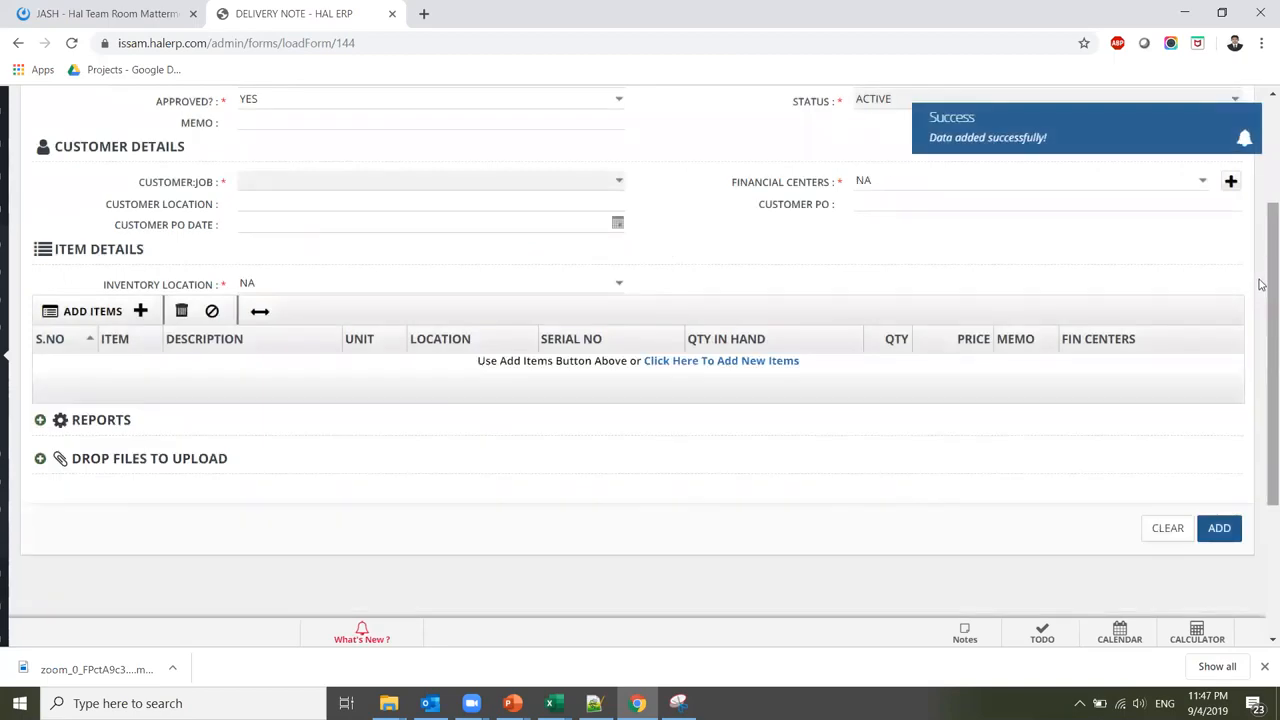
{"action": "left_click_drag", "start_coordinate": [1262, 280], "coordinate": [1262, 181]}
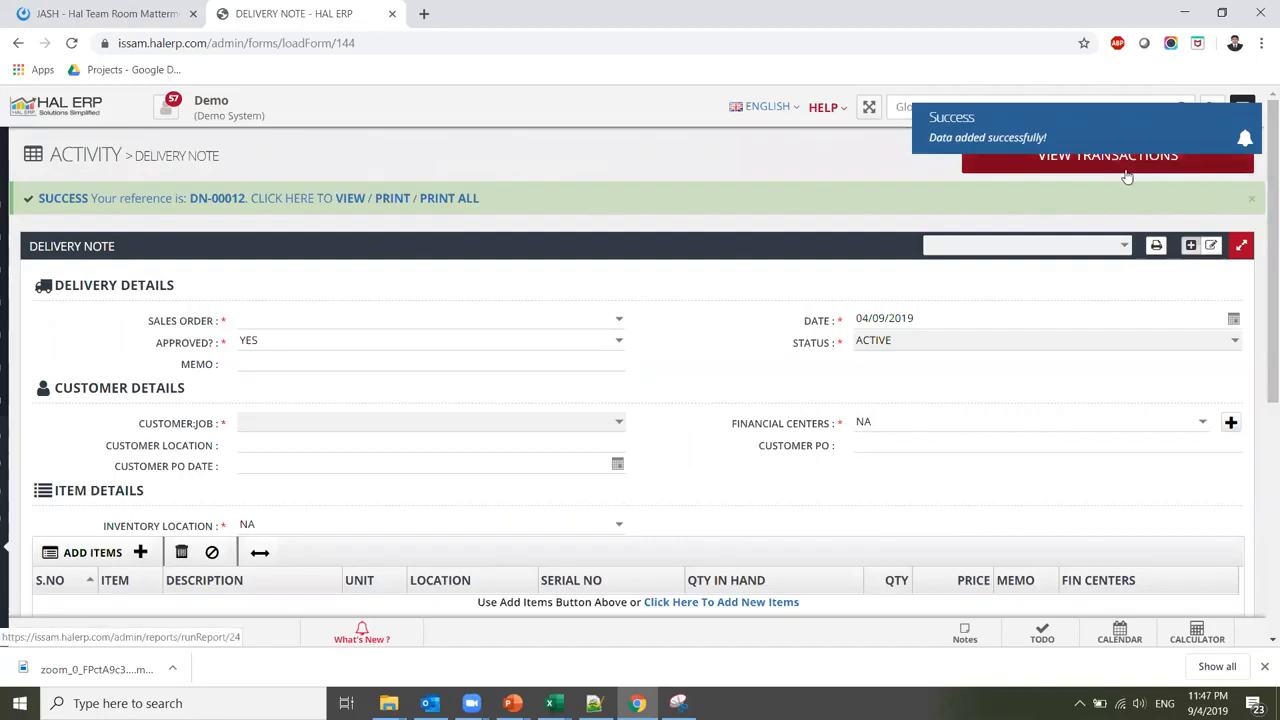
{"action": "mouse_move", "coordinate": [6, 544]}
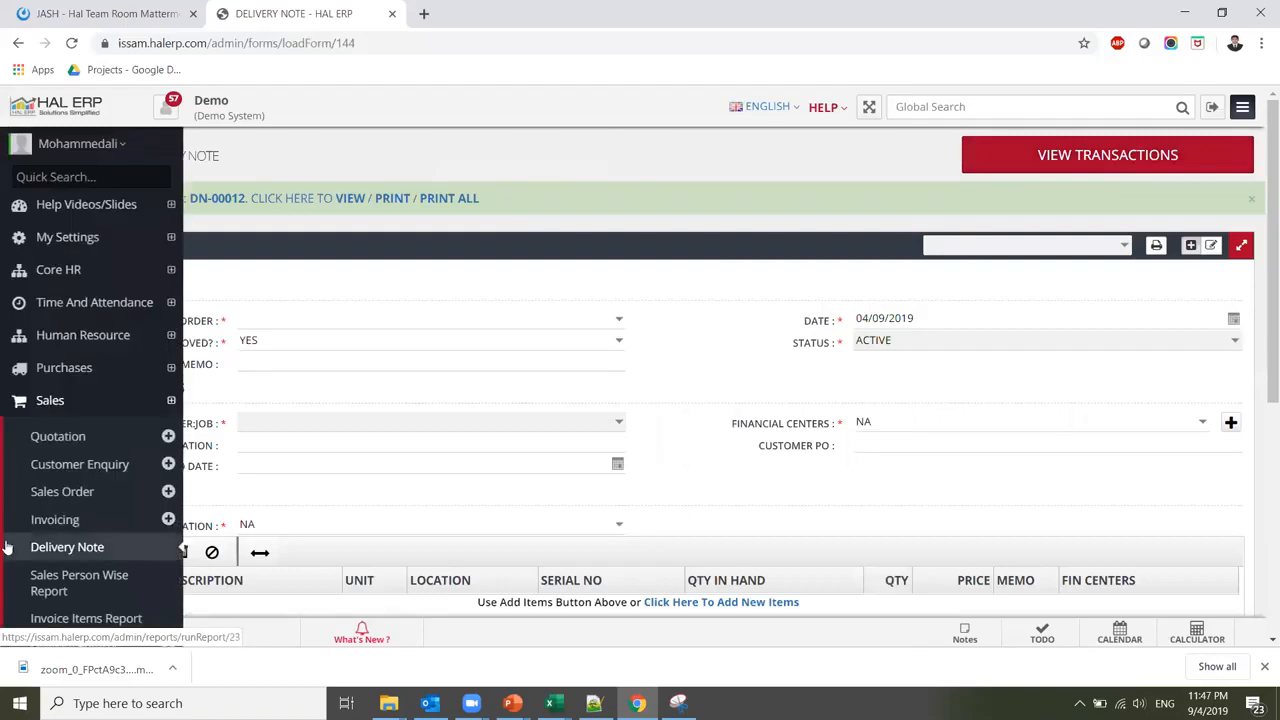
Start a new invoice billed to customer MAK - In - Tosh
{"action": "left_click", "coordinate": [90, 525]}
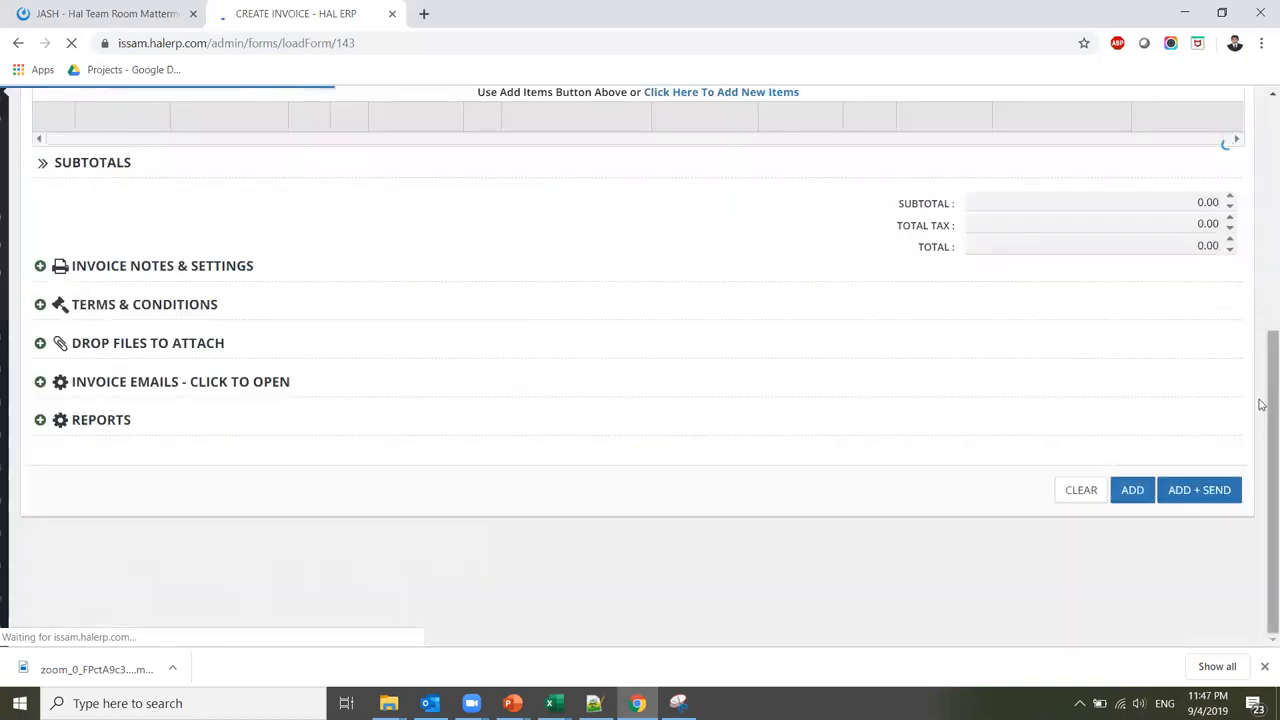
{"action": "left_click_drag", "start_coordinate": [1262, 410], "coordinate": [1261, 176]}
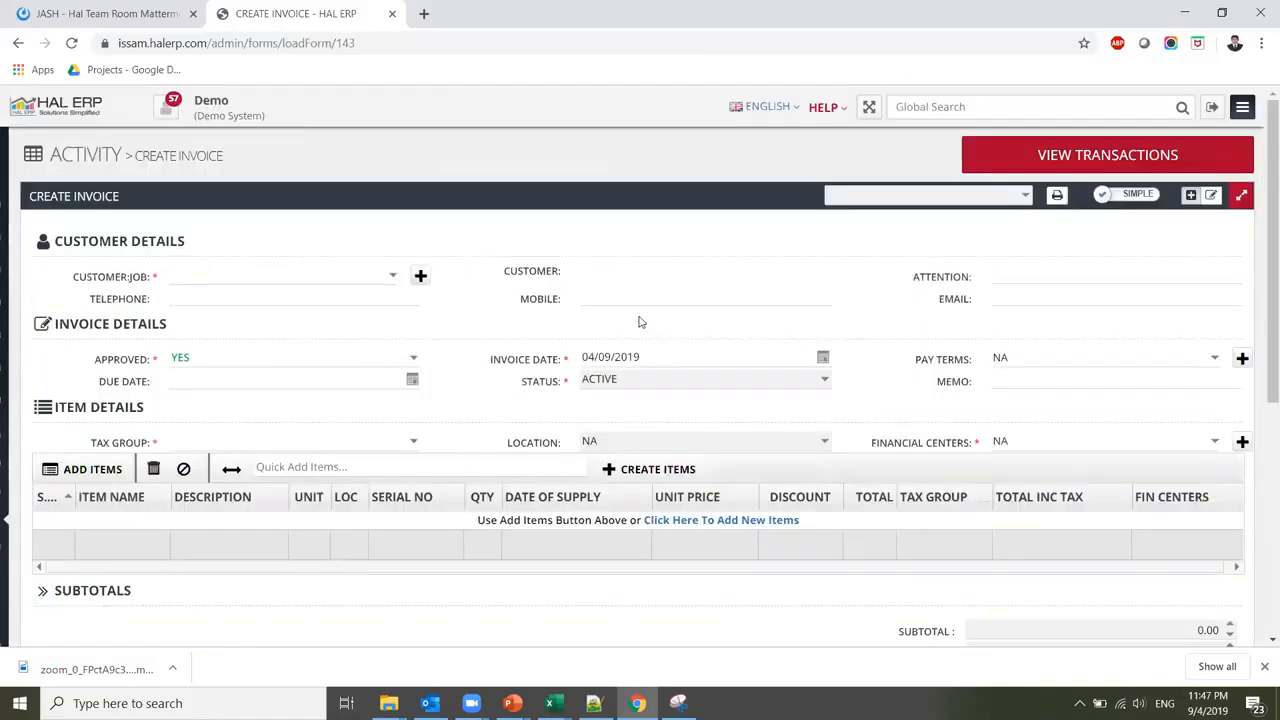
{"action": "left_click", "coordinate": [395, 280]}
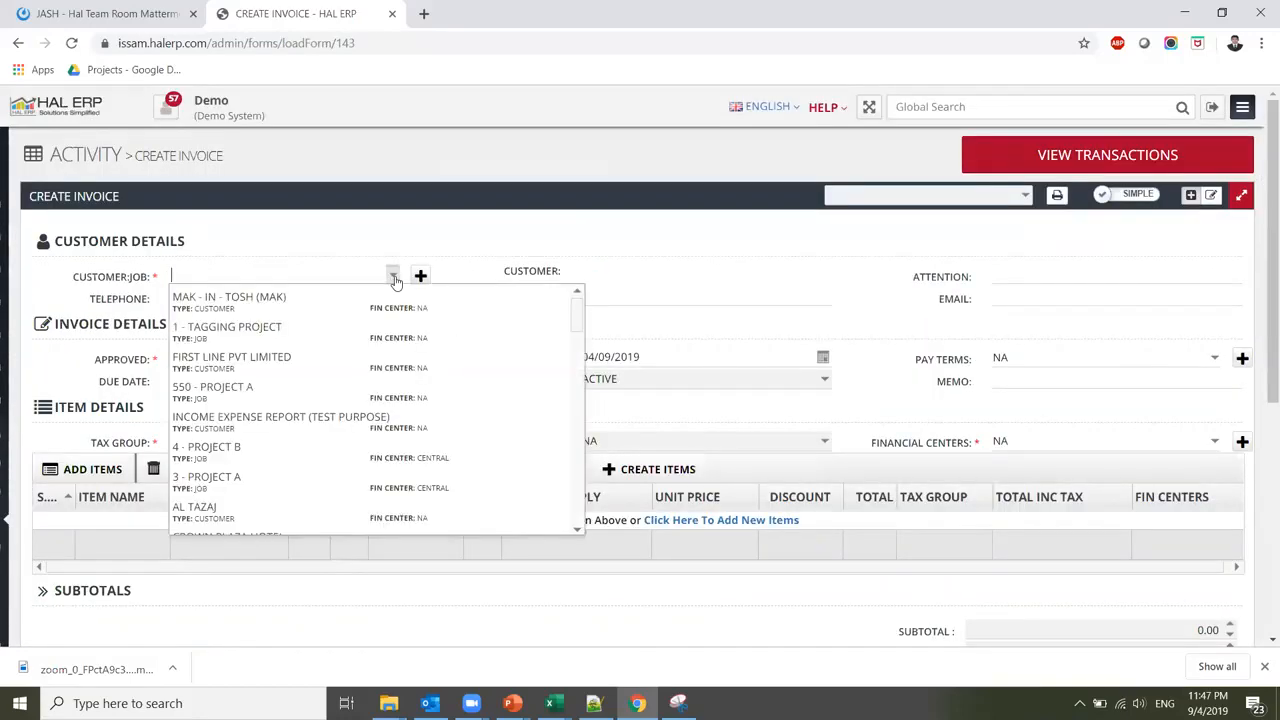
{"action": "left_click", "coordinate": [332, 295]}
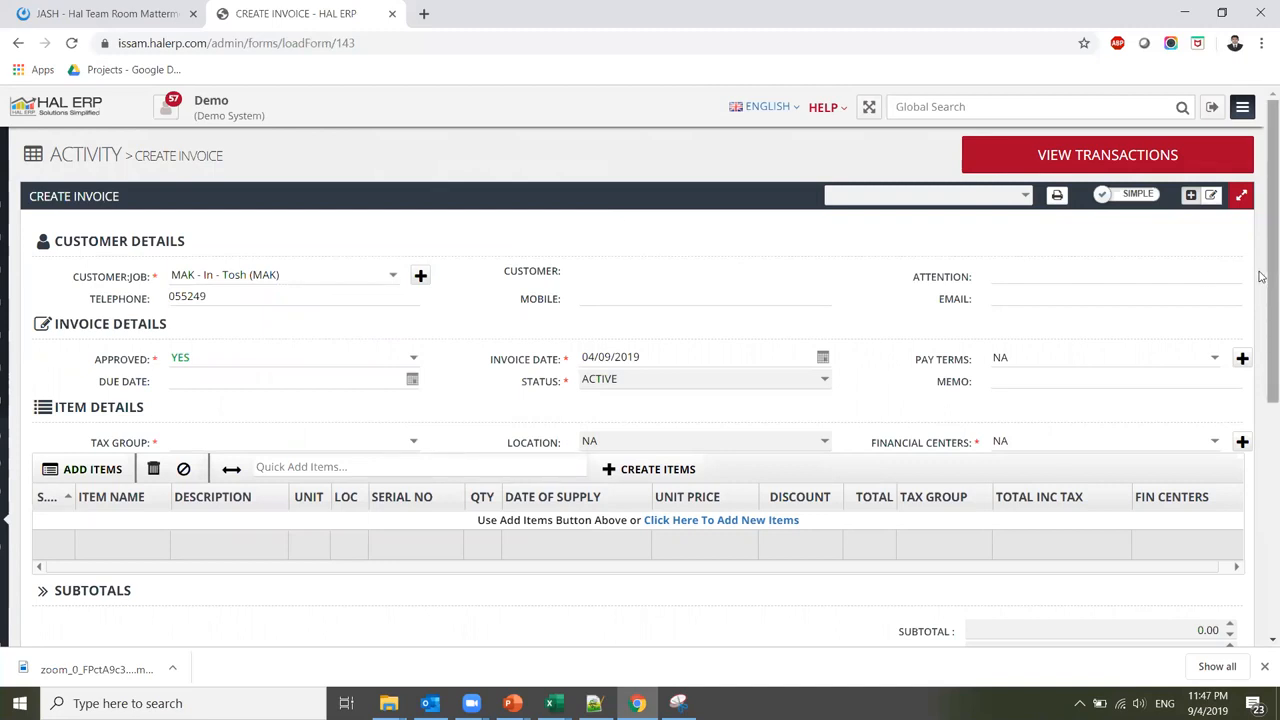
{"action": "left_click_drag", "start_coordinate": [1260, 277], "coordinate": [1260, 299]}
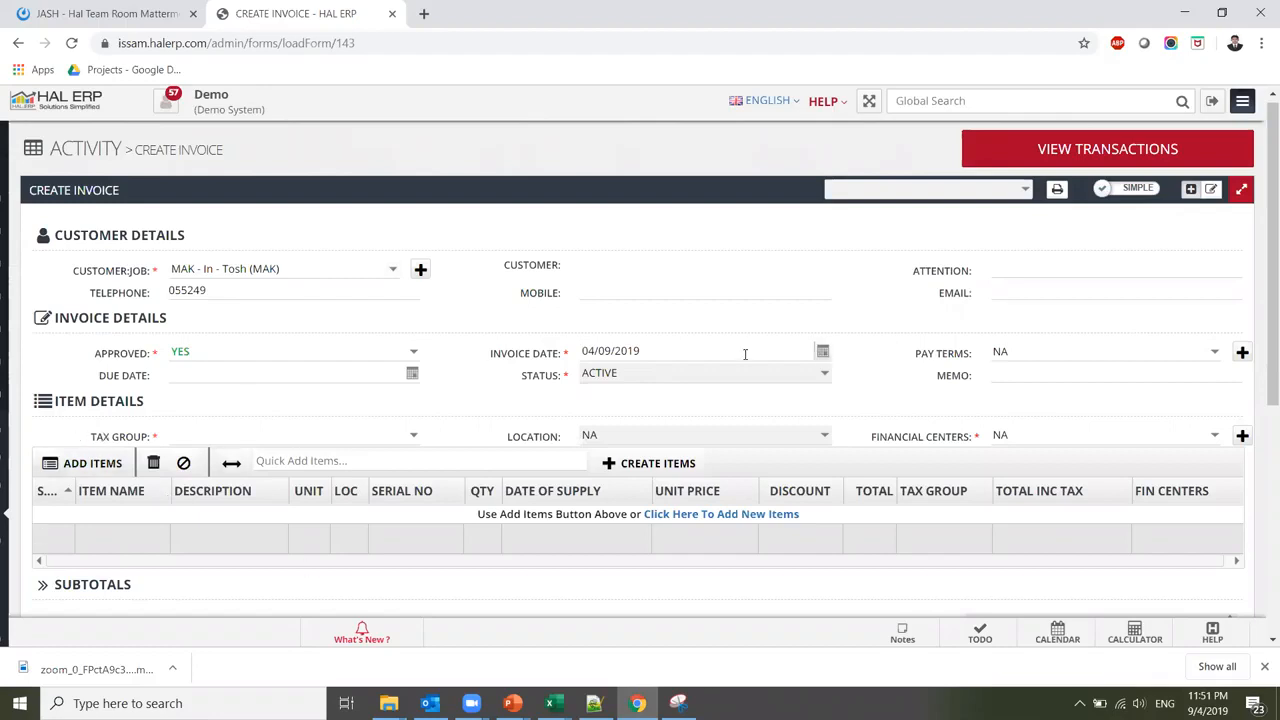
Switch to the advanced layout, base the invoice on SO-00012, and apply VAT EXC - 5%
{"action": "left_click", "coordinate": [1112, 193]}
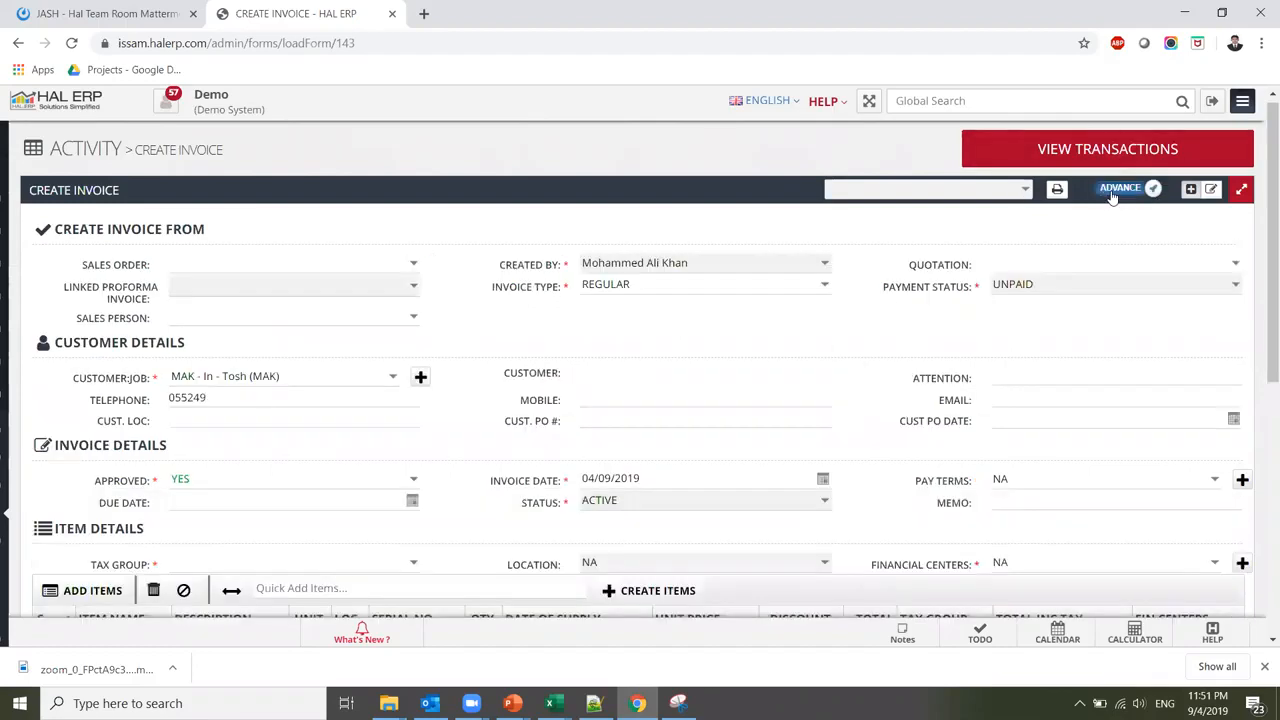
{"action": "left_click", "coordinate": [414, 266]}
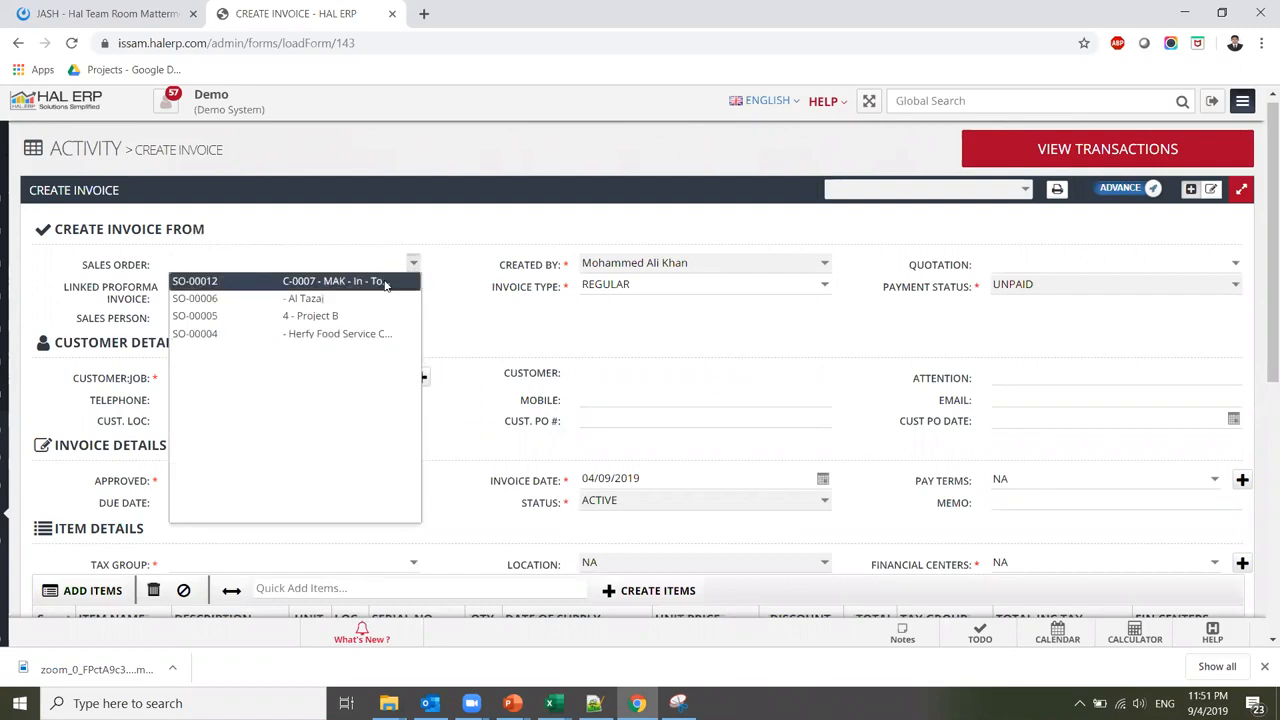
{"action": "left_click", "coordinate": [385, 284]}
{"action": "scroll", "coordinate": [384, 280], "scroll_direction": "down", "scroll_amount": 2}
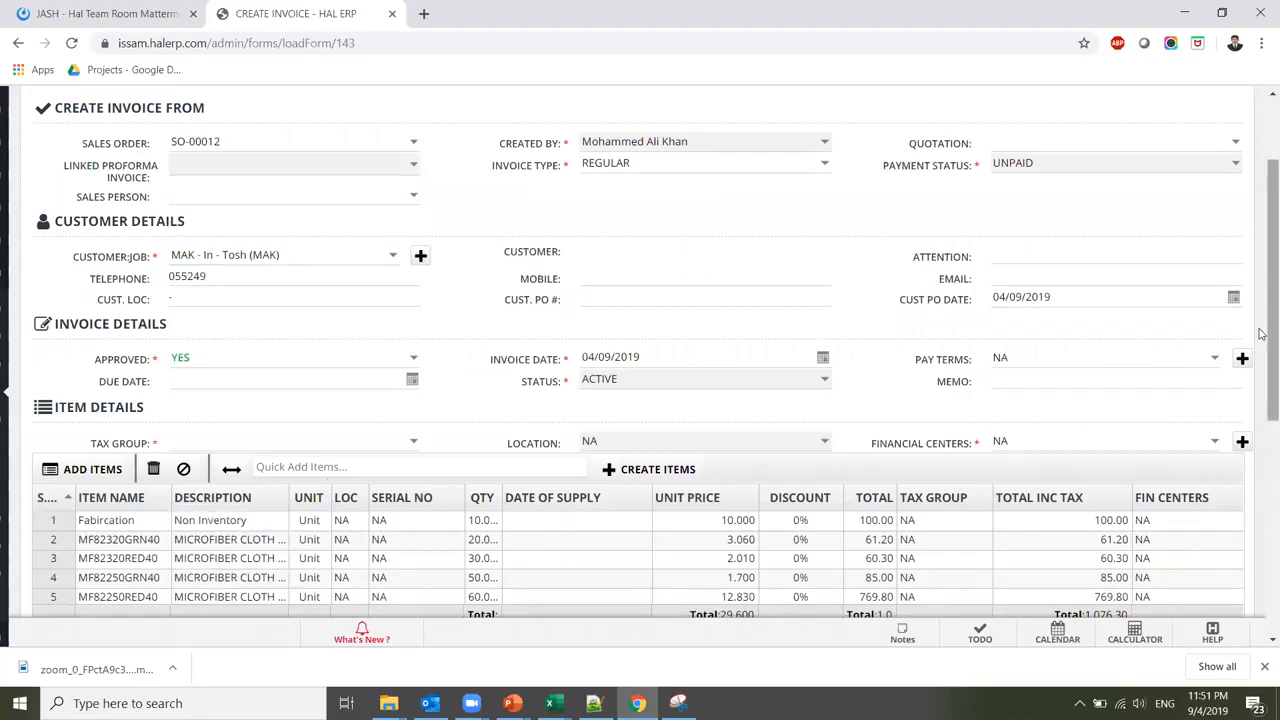
{"action": "scroll", "coordinate": [1262, 334], "scroll_direction": "down", "scroll_amount": 3}
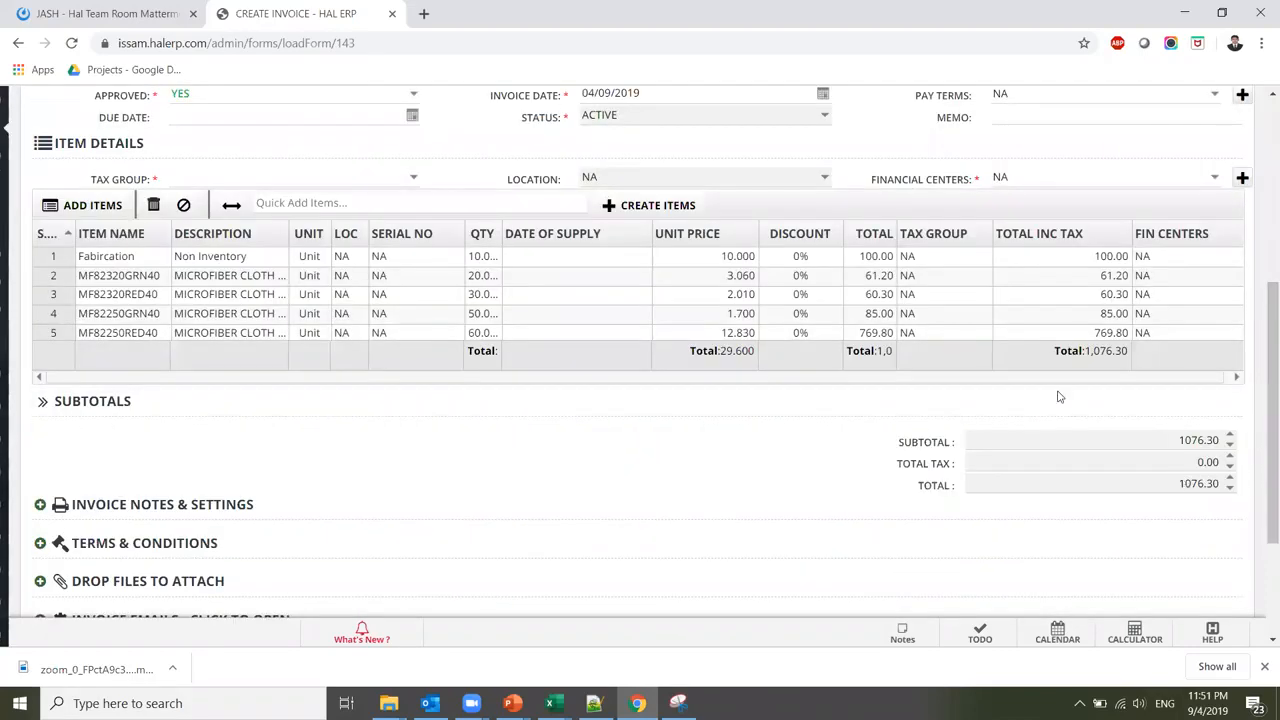
{"action": "left_click", "coordinate": [415, 179]}
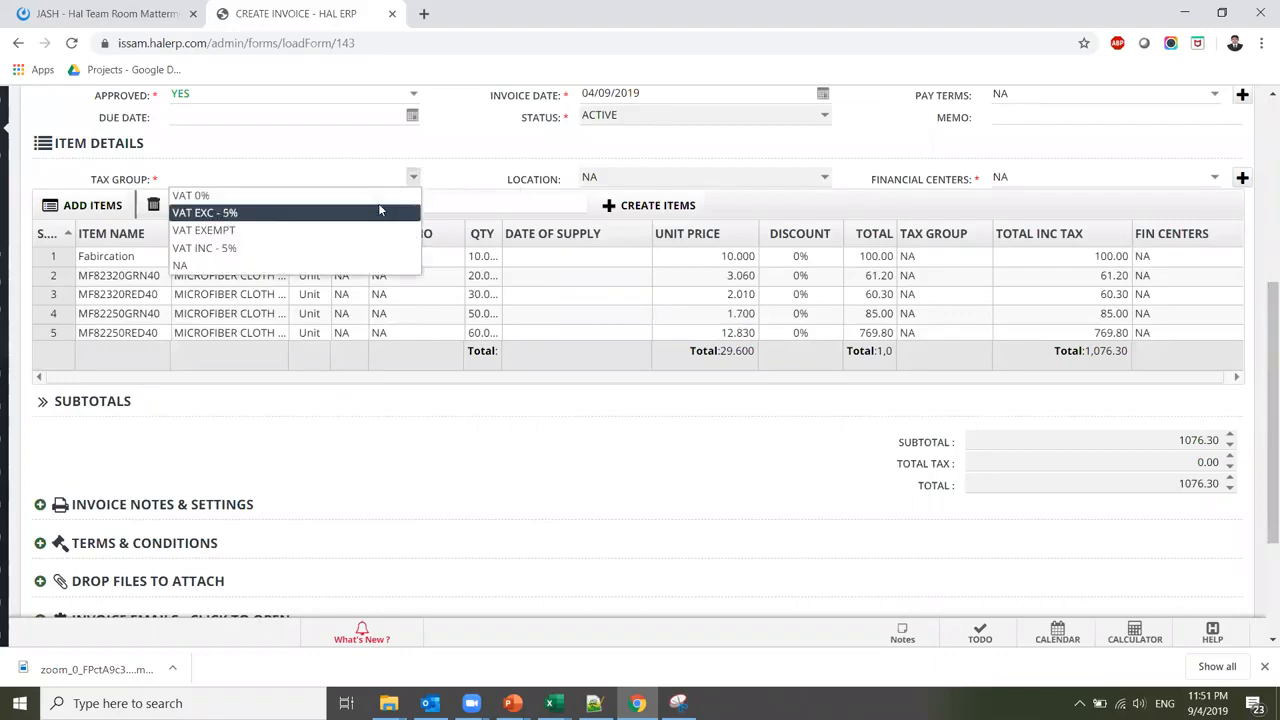
{"action": "left_click", "coordinate": [379, 210]}
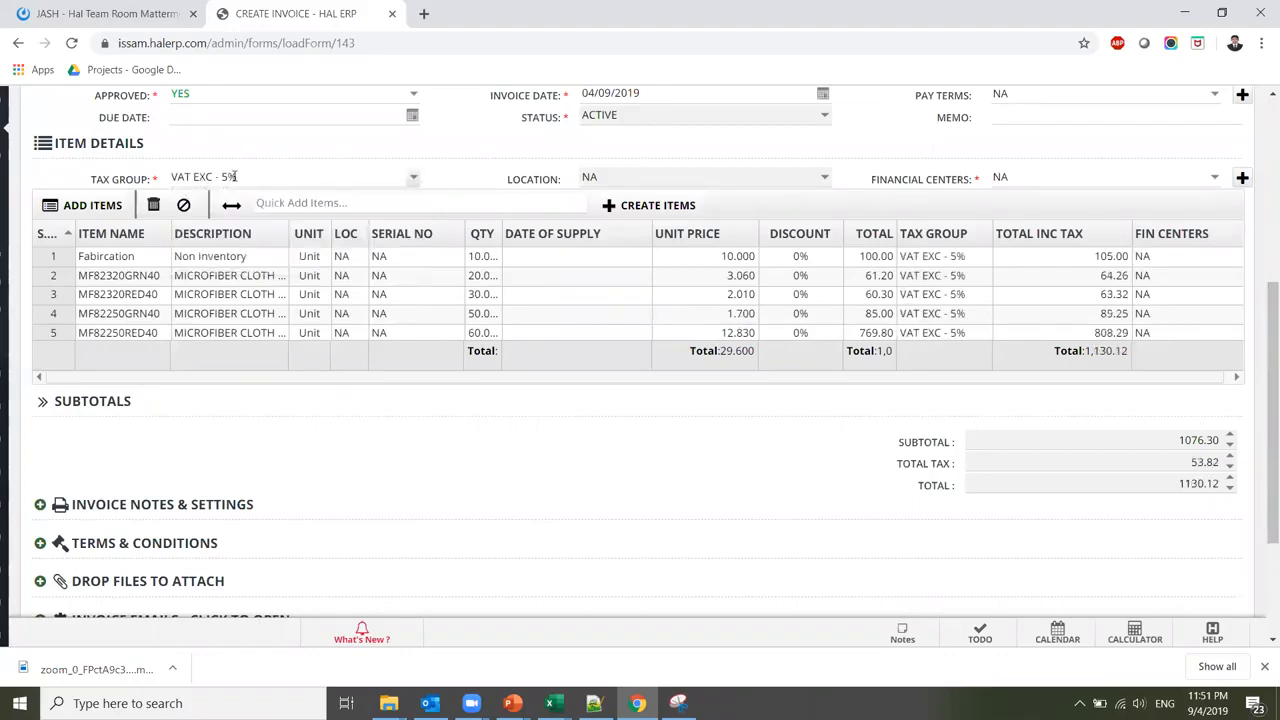
{"action": "left_click_drag", "start_coordinate": [1261, 397], "coordinate": [1262, 509]}
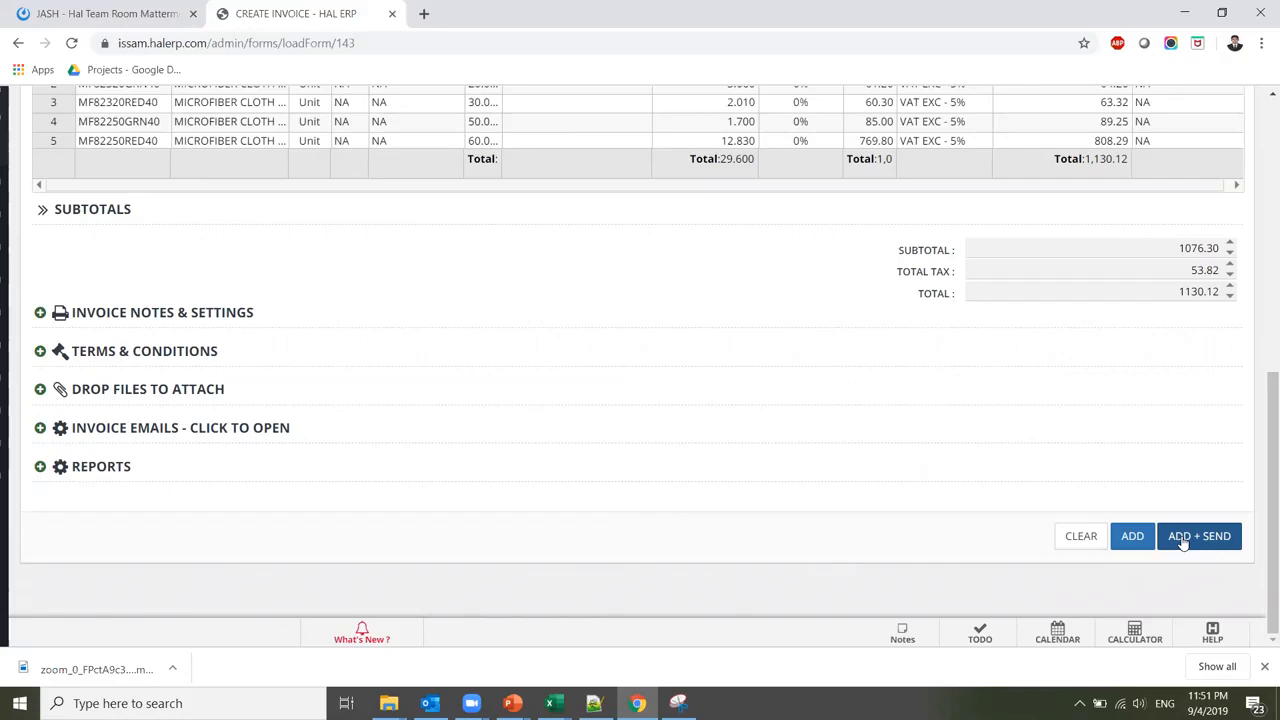
Save the invoice as INV-180110031 and scroll the sidebar to the Sales pages
{"action": "left_click", "coordinate": [1131, 537]}
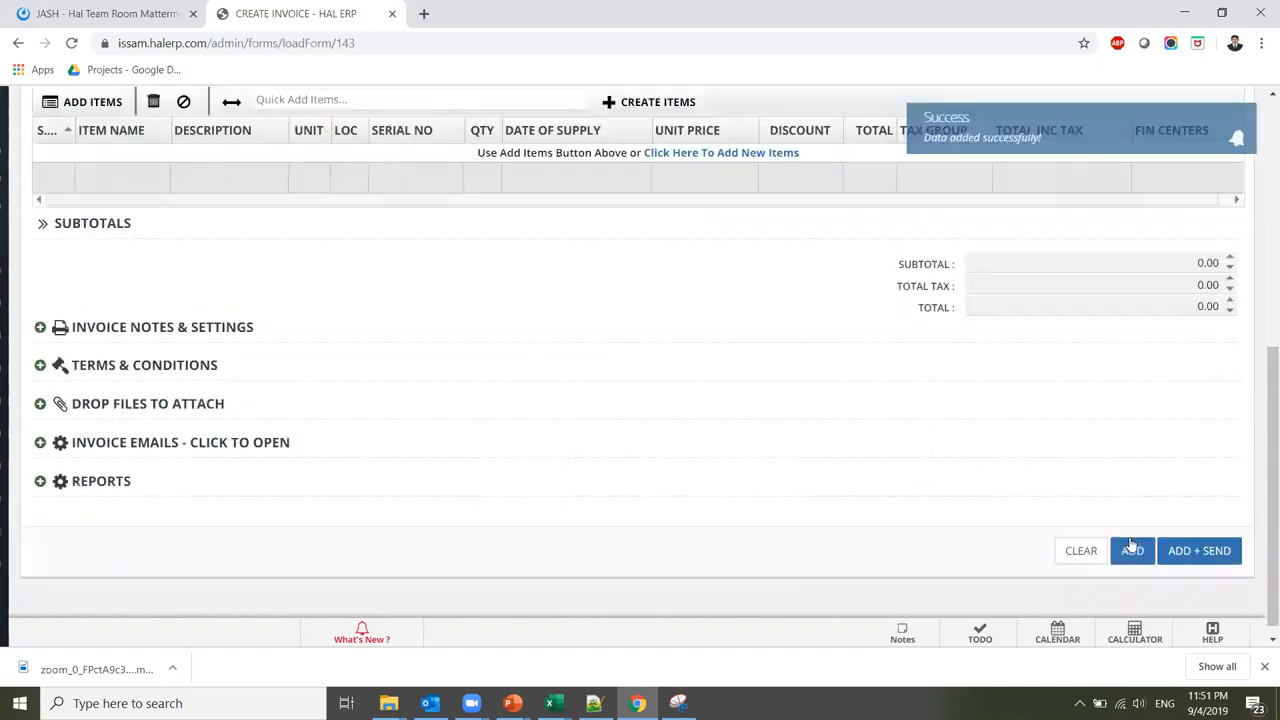
{"action": "scroll", "coordinate": [913, 167], "scroll_direction": "up", "scroll_amount": 3}
{"action": "scroll", "coordinate": [913, 167], "scroll_direction": "up", "scroll_amount": 2}
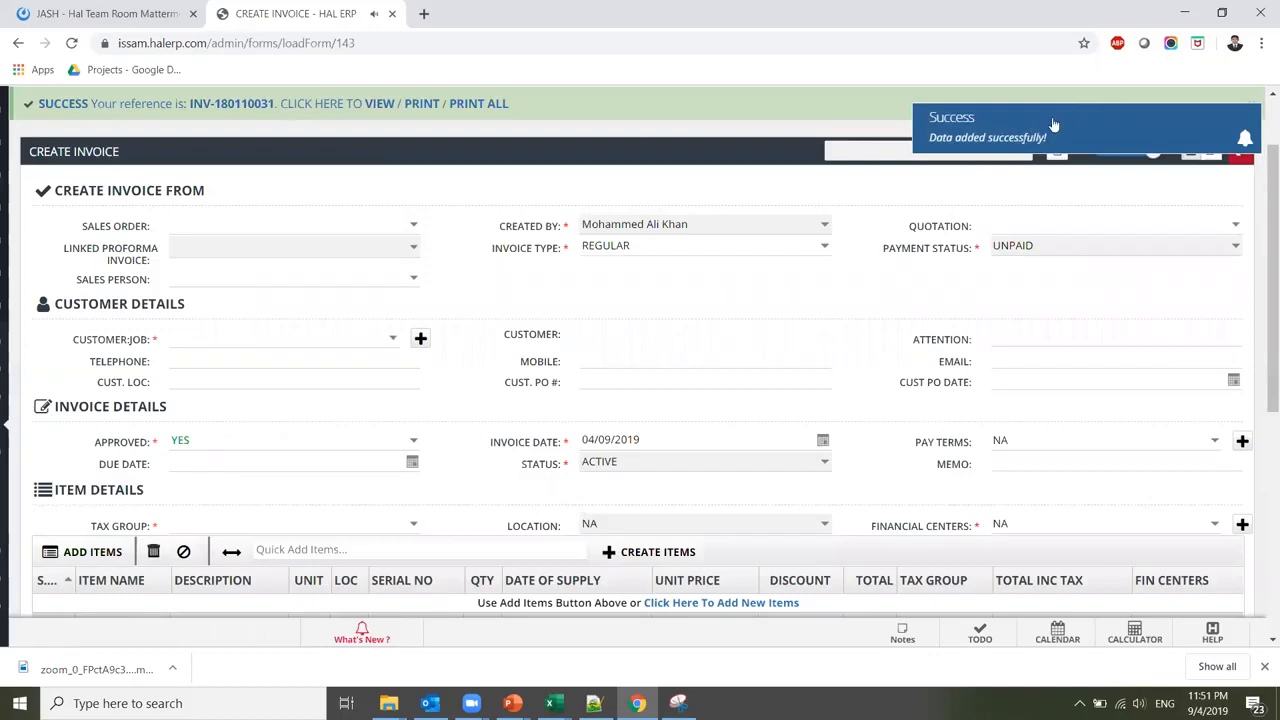
{"action": "scroll", "coordinate": [1260, 236], "scroll_direction": "up", "scroll_amount": 1}
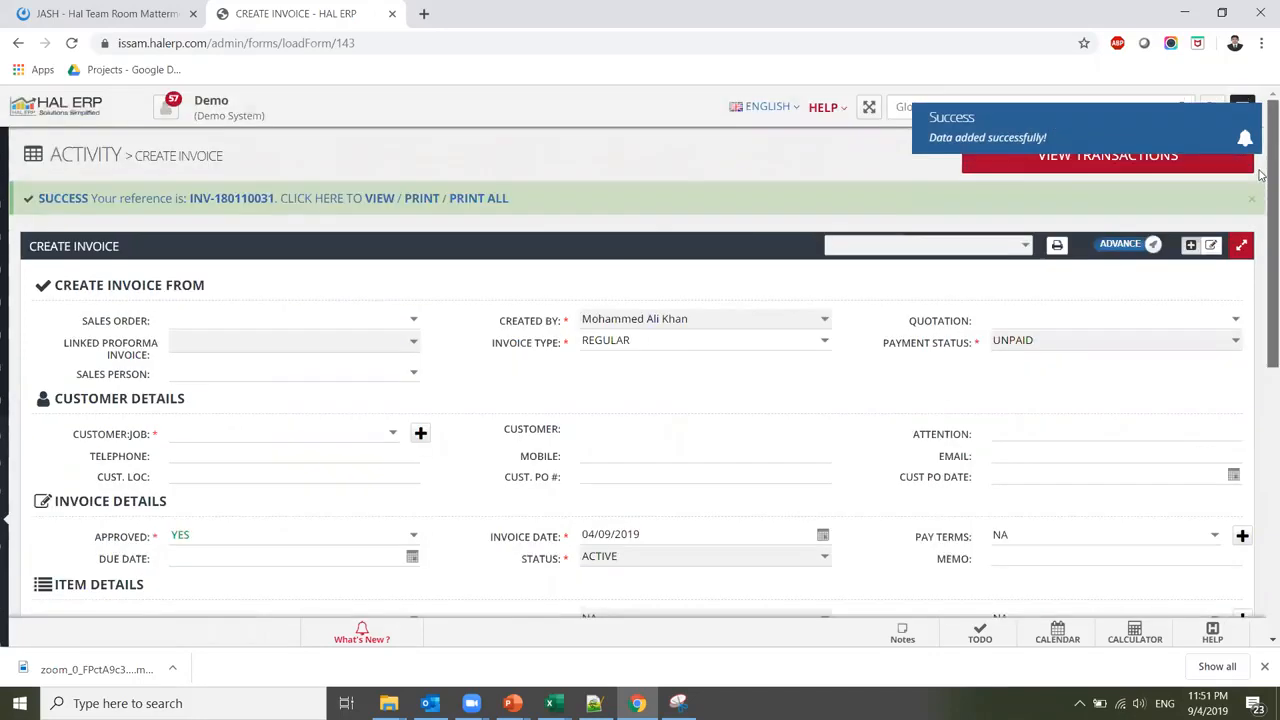
{"action": "mouse_move", "coordinate": [3, 452]}
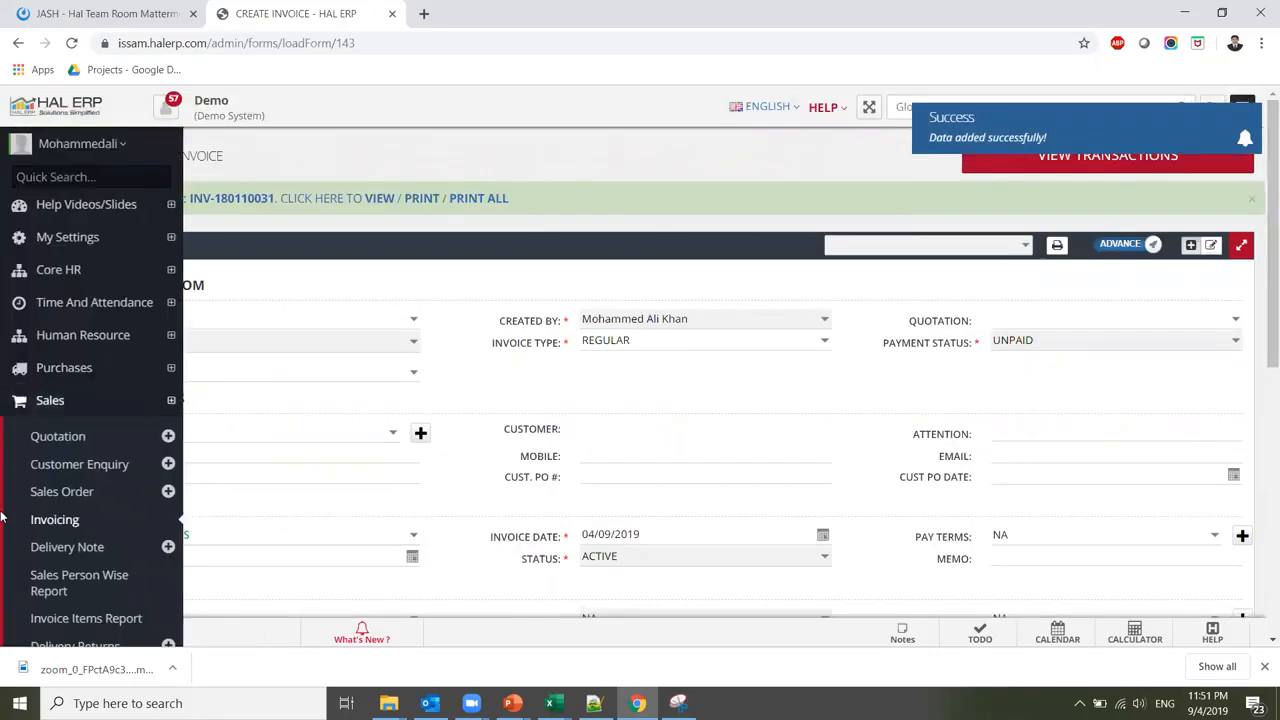
{"action": "scroll", "coordinate": [3, 517], "scroll_direction": "down", "scroll_amount": 1}
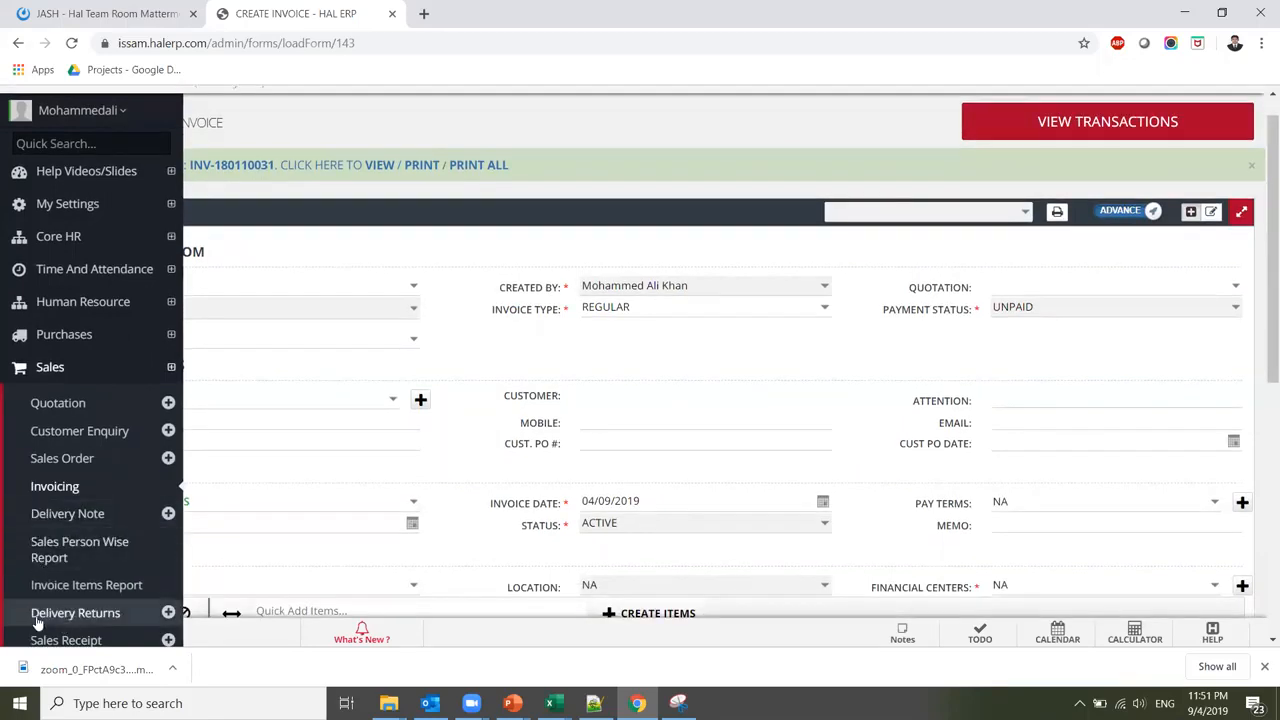
{"action": "scroll", "coordinate": [2, 612], "scroll_direction": "down", "scroll_amount": 1}
{"action": "scroll", "coordinate": [2, 612], "scroll_direction": "down", "scroll_amount": 1}
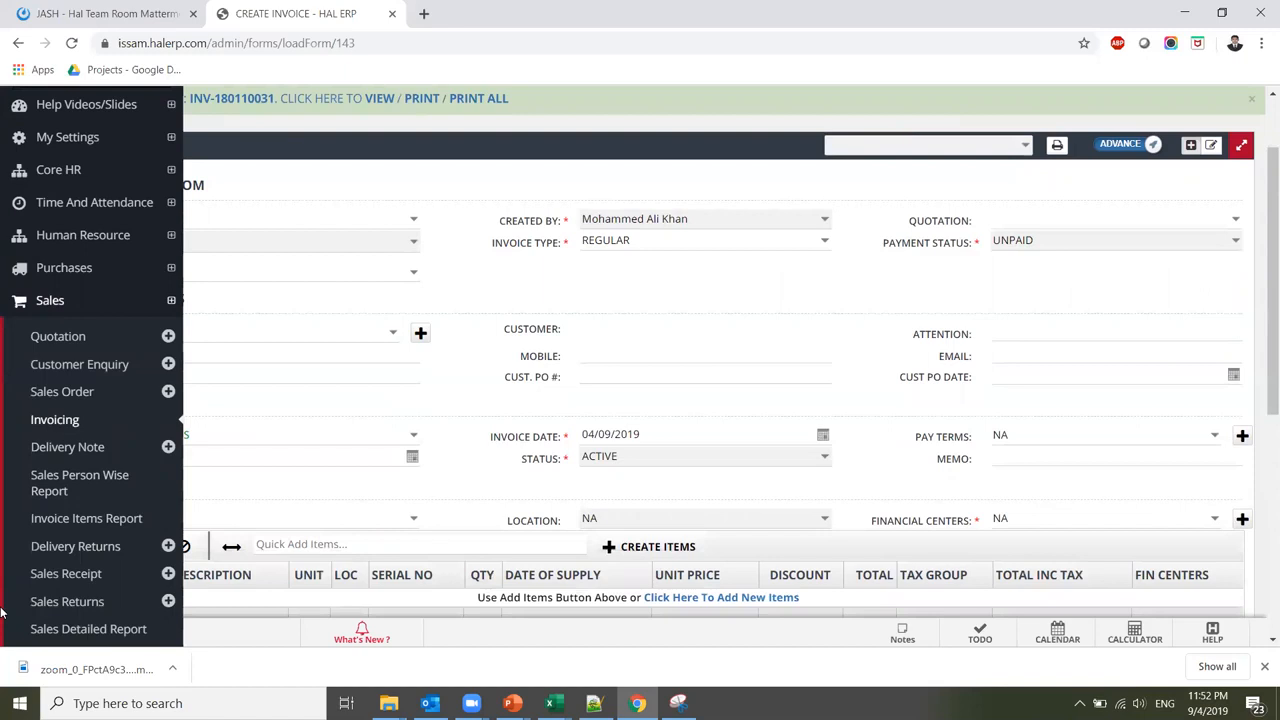
{"action": "scroll", "coordinate": [2, 612], "scroll_direction": "down", "scroll_amount": 1}
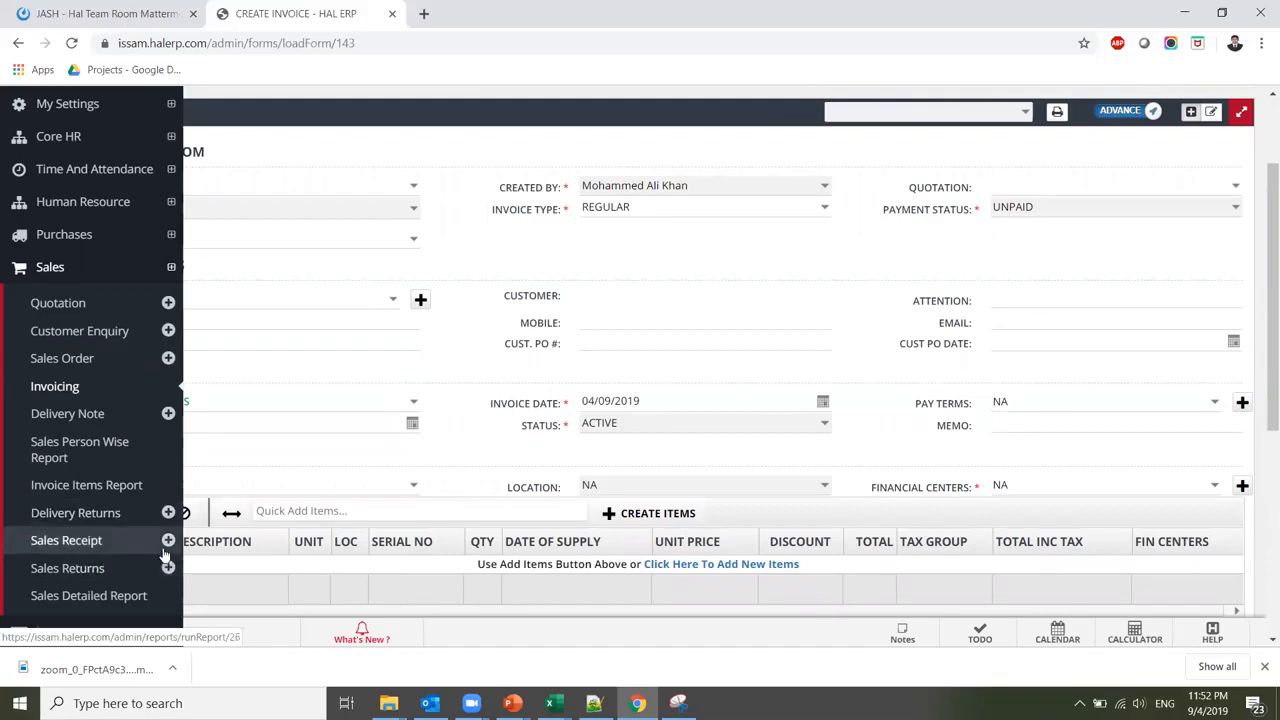
Start a new delivery return against DN-00012 for MAK-In-Tosh with reason 'Damages'
{"action": "left_click", "coordinate": [103, 526]}
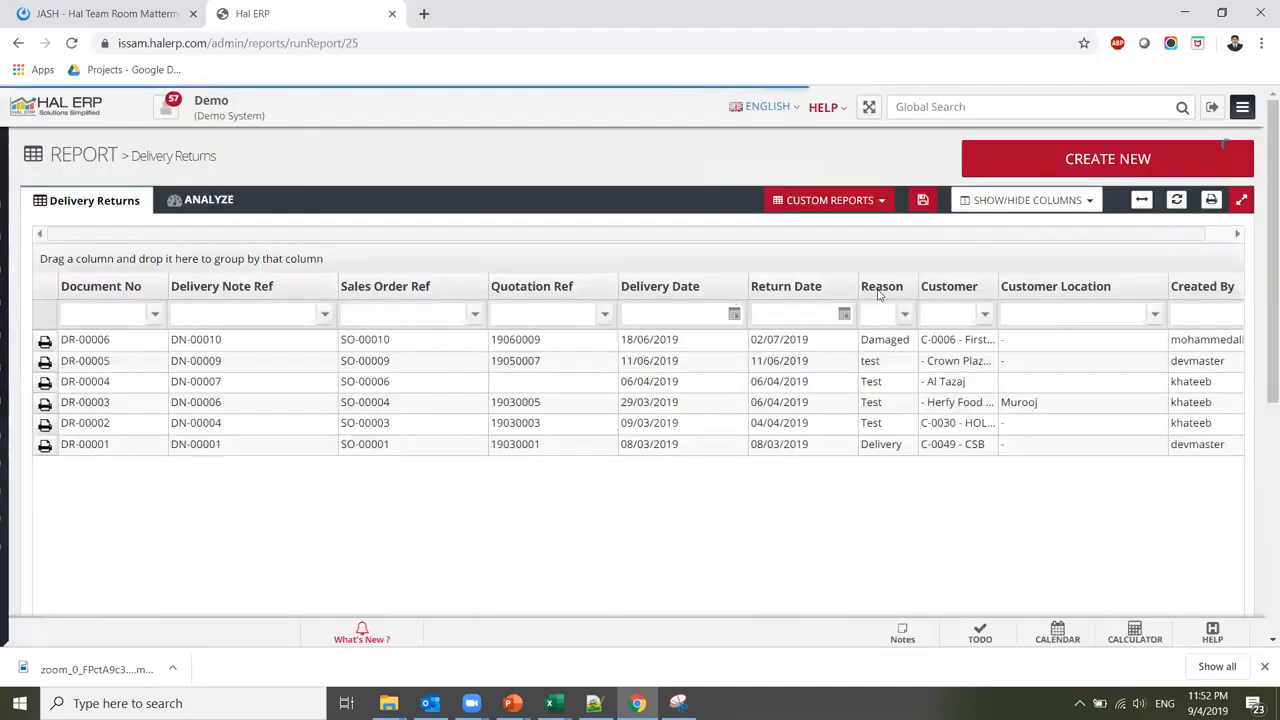
{"action": "left_click", "coordinate": [1049, 166]}
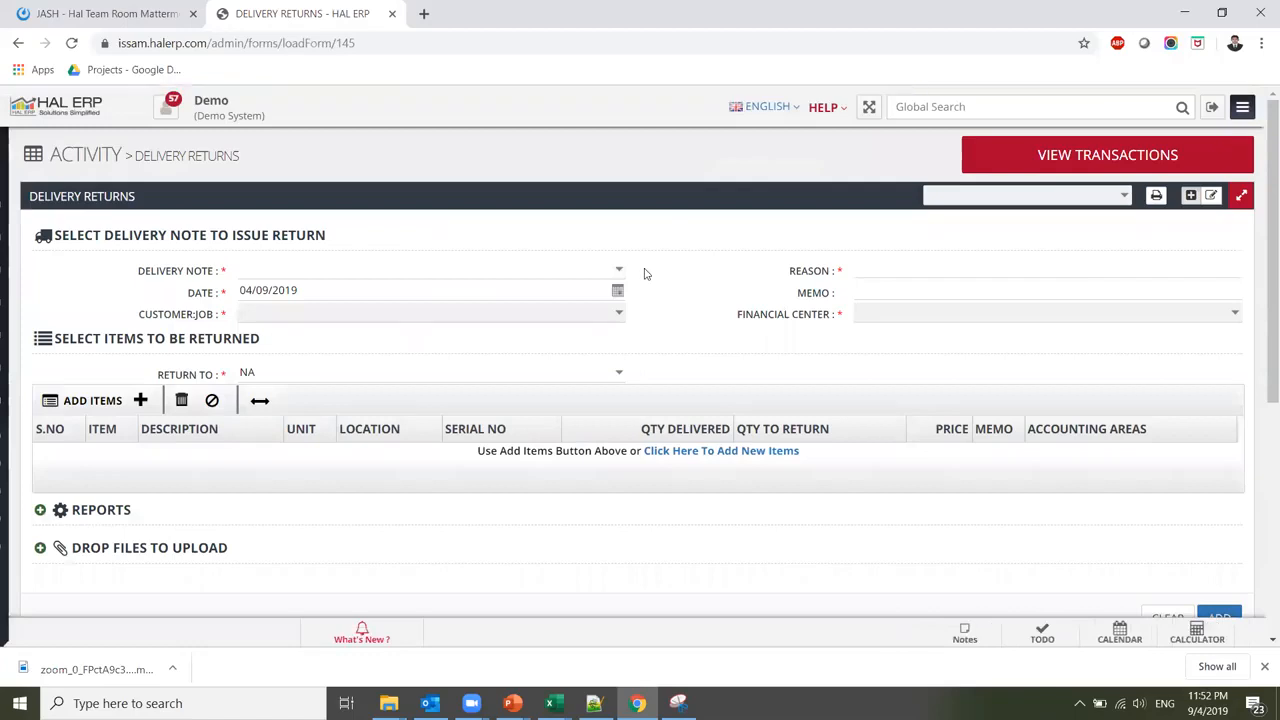
{"action": "left_click", "coordinate": [619, 270]}
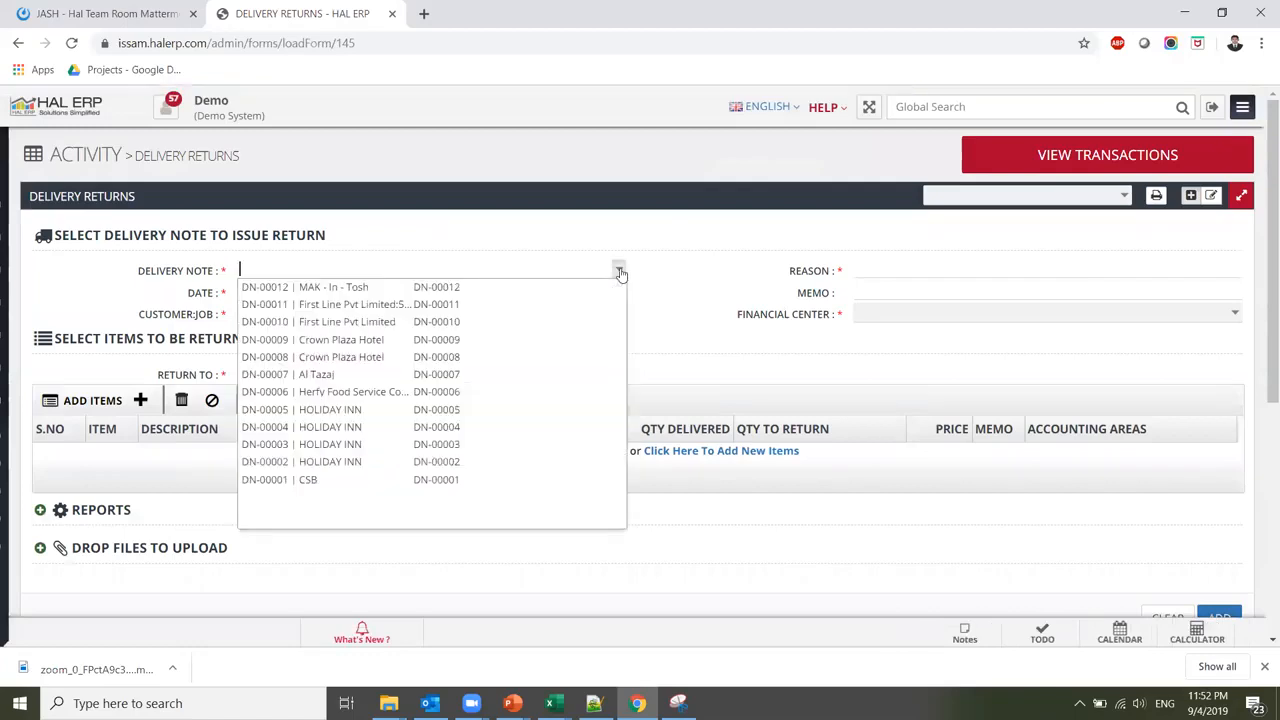
{"action": "left_click", "coordinate": [571, 286]}
{"action": "left_click", "coordinate": [949, 269]}
{"action": "type", "text": "Damages"}
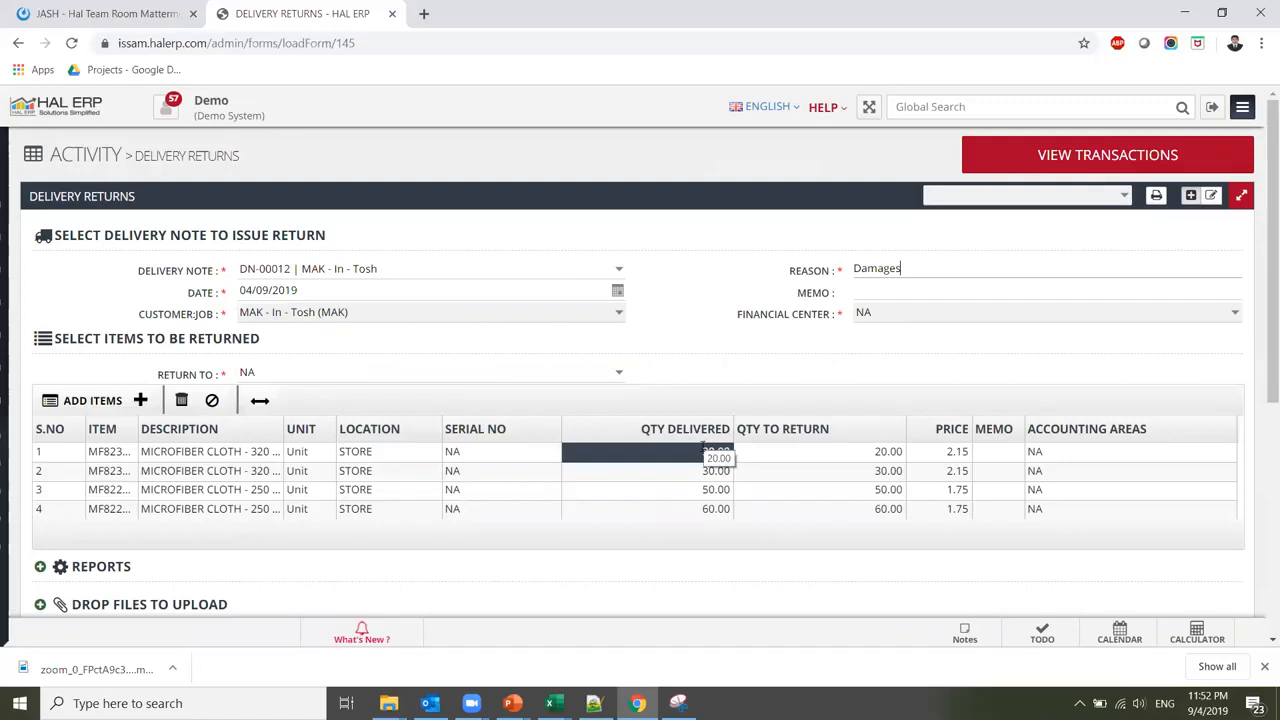
Enter return quantities 4, 2, 3 and 2 on the four lines and save the return
{"action": "left_click", "coordinate": [878, 452]}
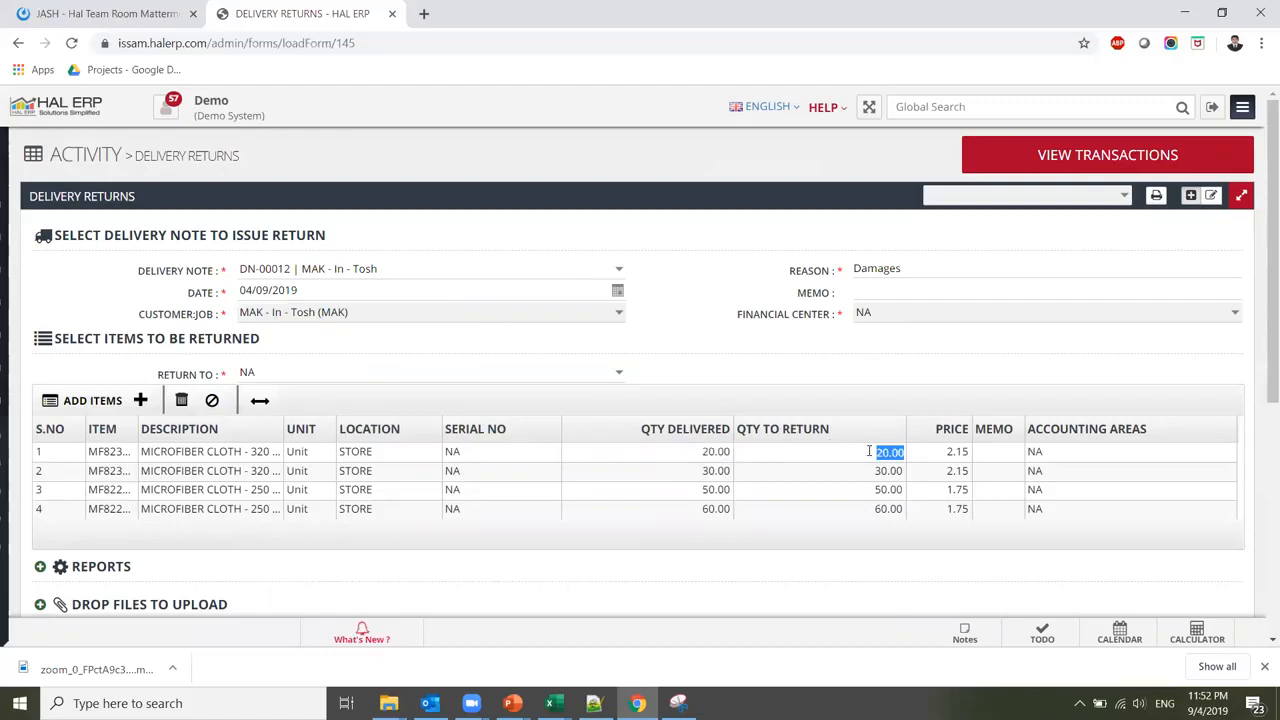
{"action": "type", "text": "5"}
{"action": "key", "text": "Return"}
{"action": "type", "text": "2"}
{"action": "key", "text": "Return"}
{"action": "type", "text": "3"}
{"action": "key", "text": "Return"}
{"action": "type", "text": "2"}
{"action": "key", "text": "Return"}
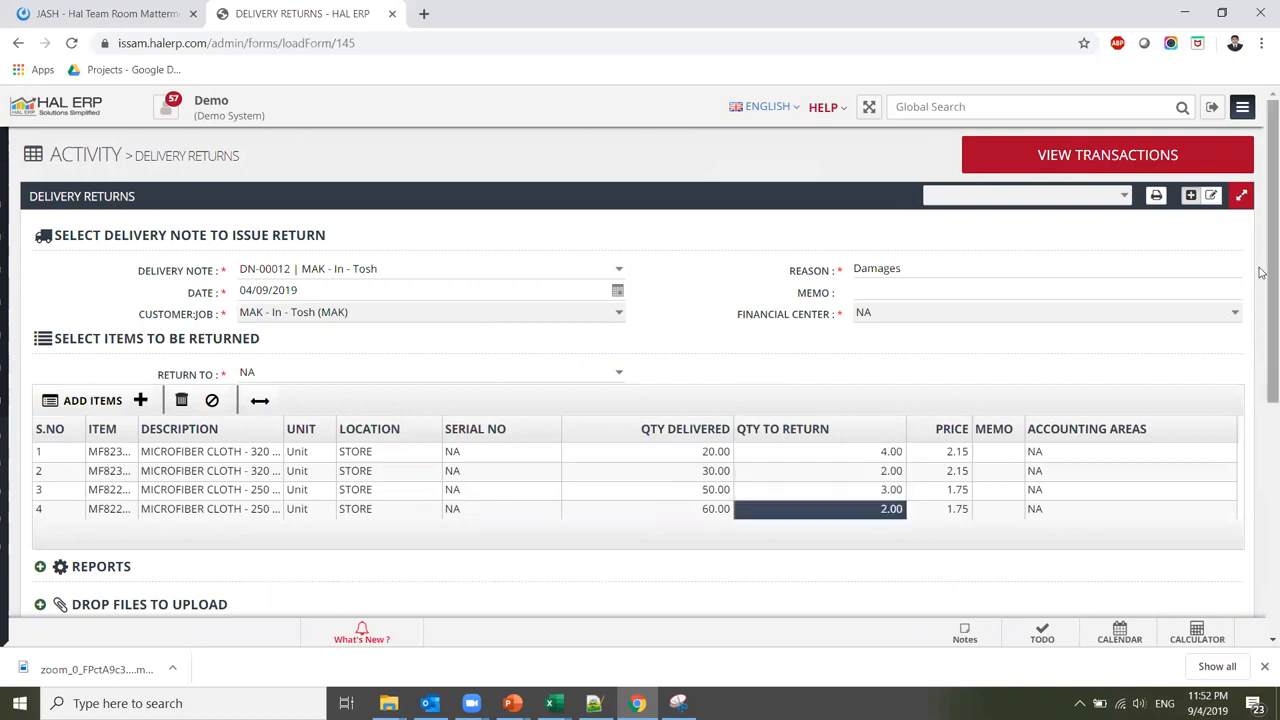
{"action": "scroll", "coordinate": [1262, 297], "scroll_direction": "down", "scroll_amount": 2}
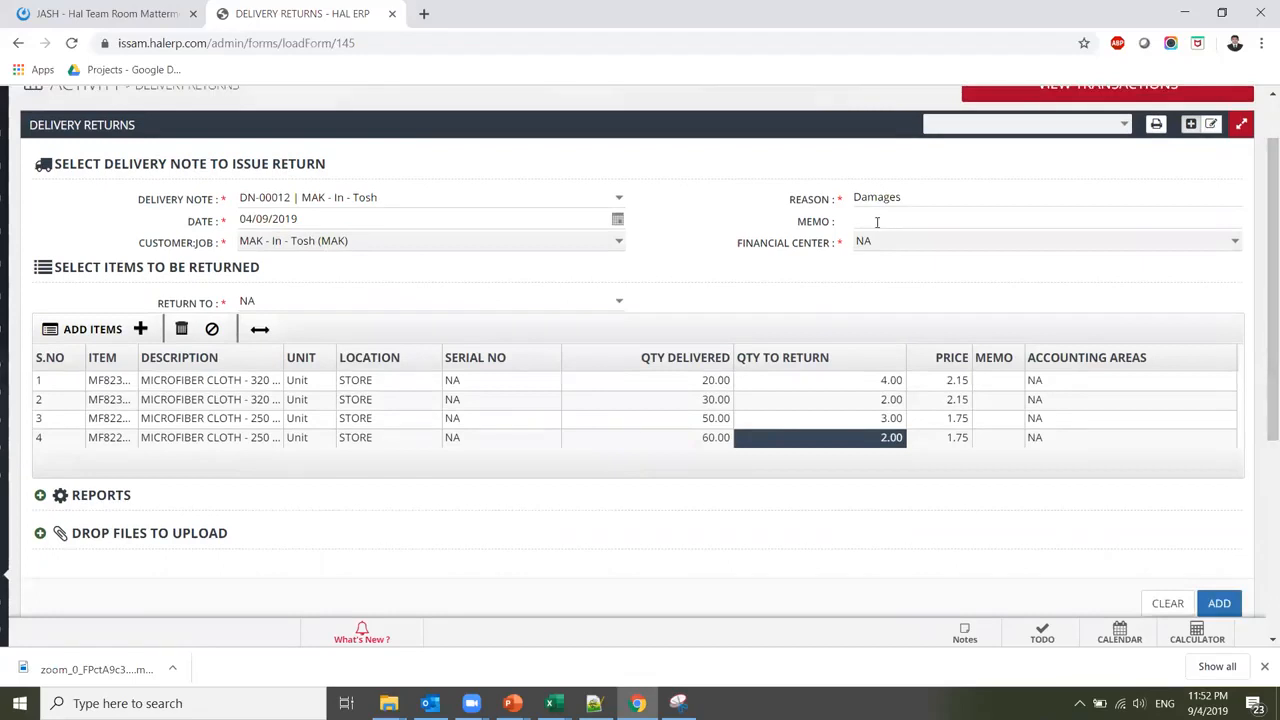
{"action": "scroll", "coordinate": [1262, 380], "scroll_direction": "down", "scroll_amount": 3}
{"action": "left_click", "coordinate": [1222, 469]}
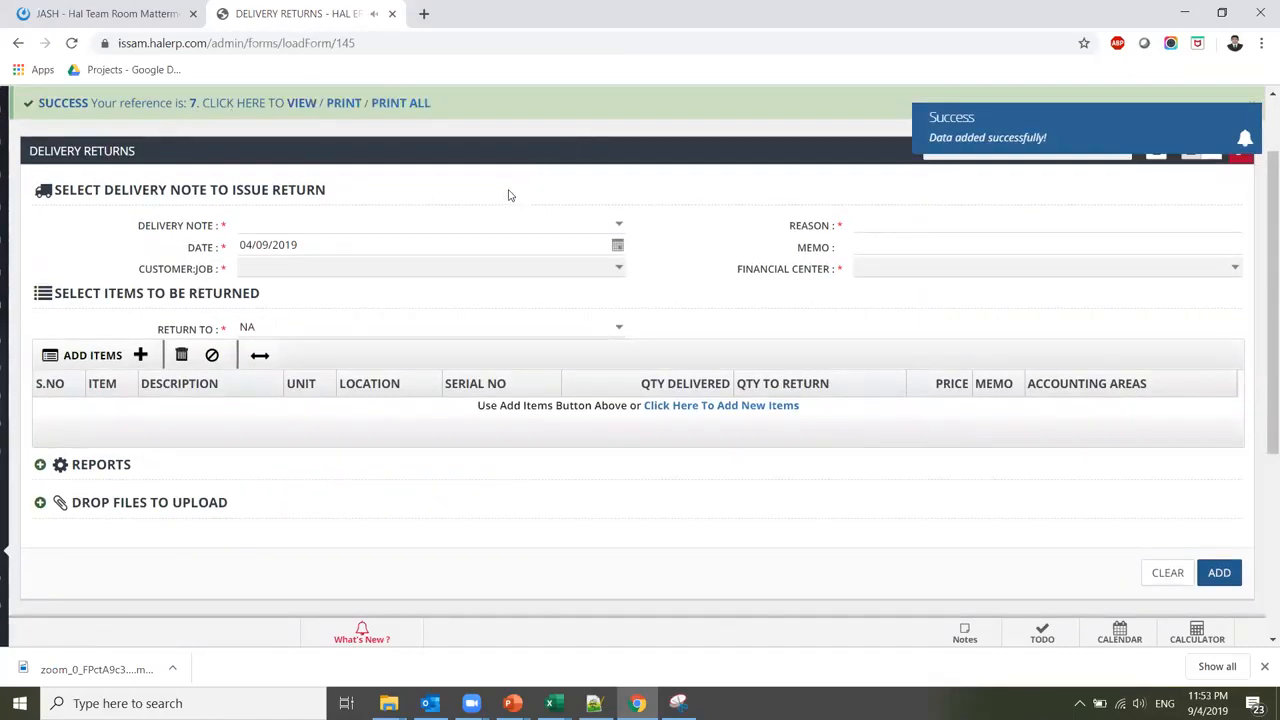
Go to Sales > Sales Receipt to list this year's five receipts totalling 8382.24
{"action": "mouse_move", "coordinate": [3, 455]}
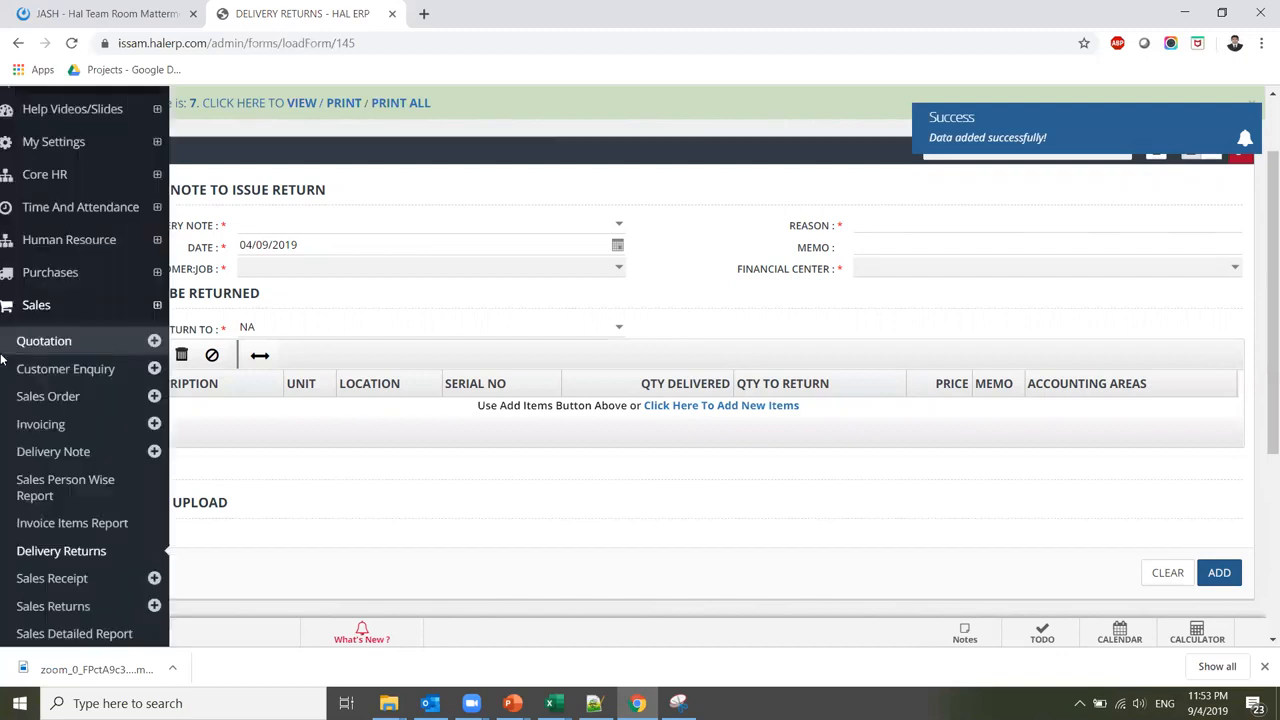
{"action": "left_click_drag", "start_coordinate": [2, 454], "coordinate": [2, 484]}
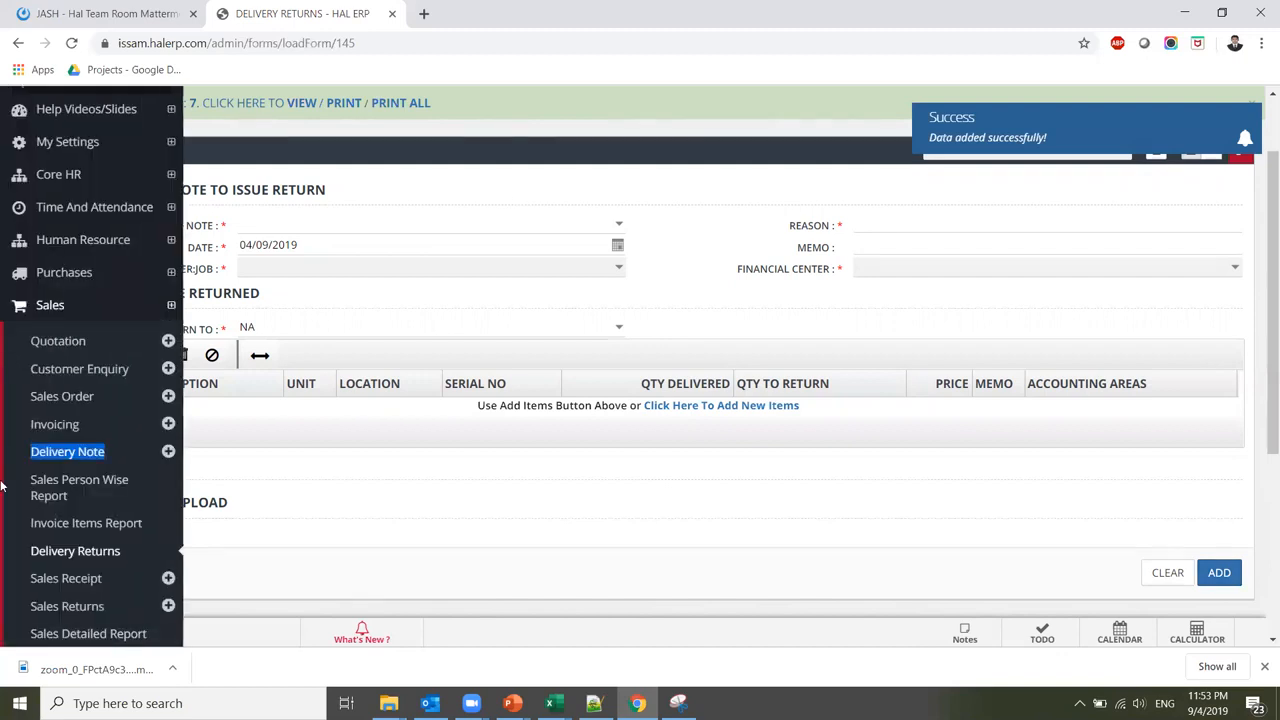
{"action": "scroll", "coordinate": [2, 485], "scroll_direction": "down", "scroll_amount": 1}
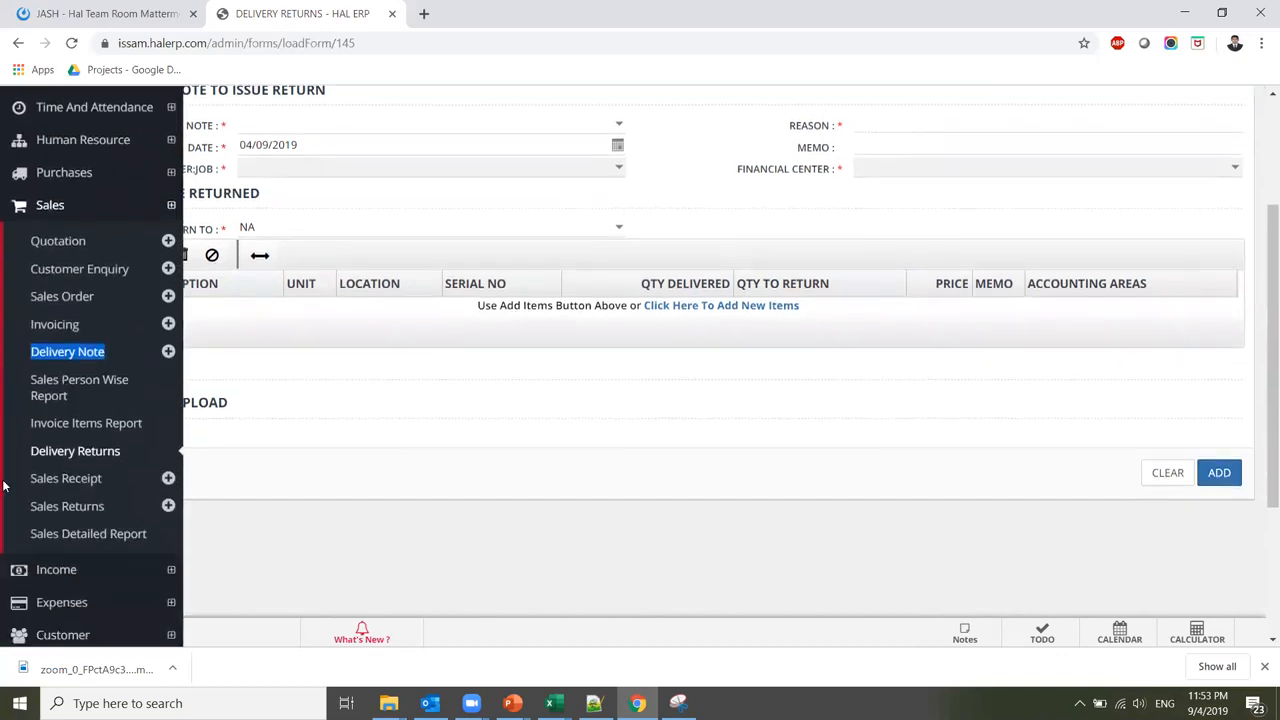
{"action": "left_click", "coordinate": [77, 487]}
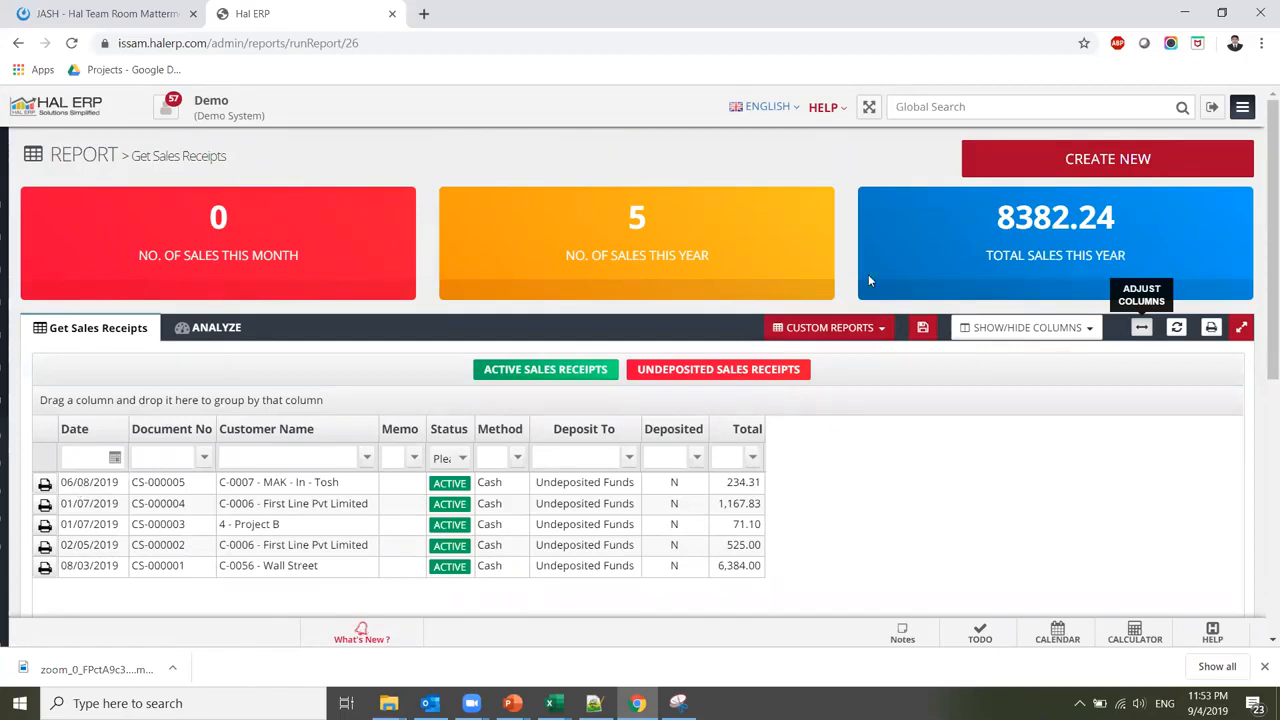
Create a new sales receipt and bulk-add items P3, P5 and P7 to it
{"action": "left_click", "coordinate": [1071, 162]}
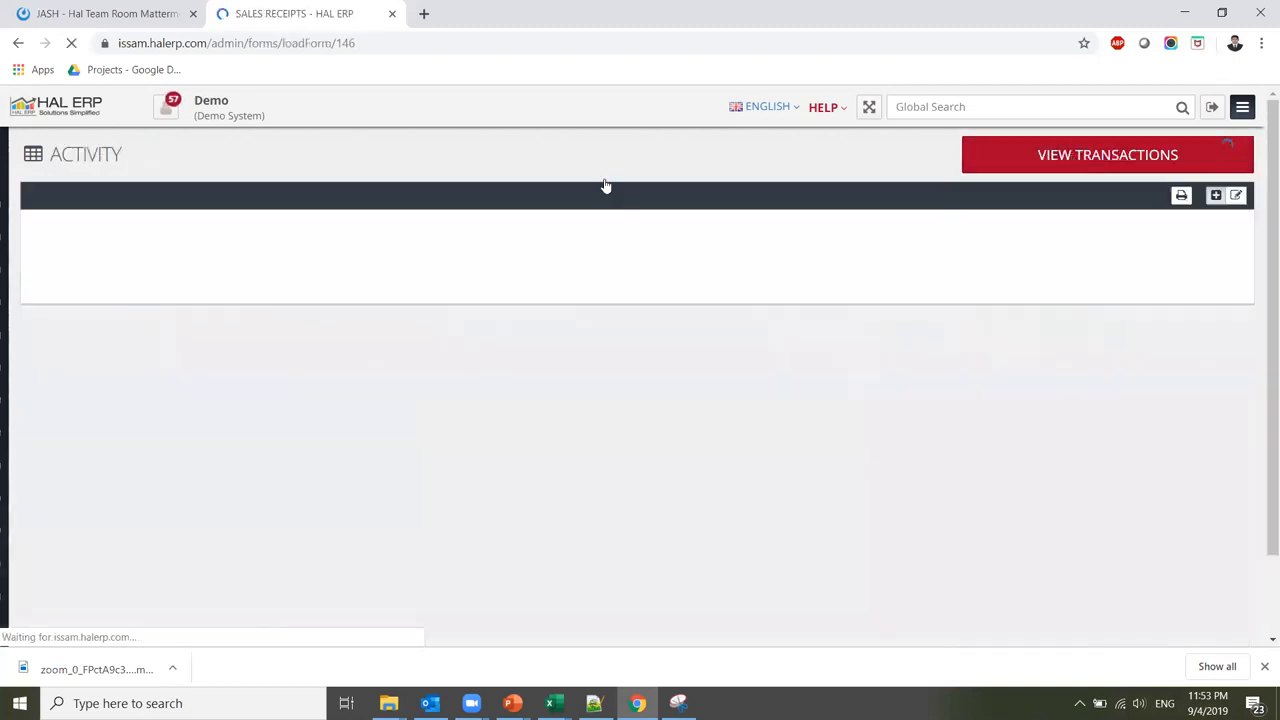
{"action": "scroll", "coordinate": [1260, 267], "scroll_direction": "down", "scroll_amount": 5}
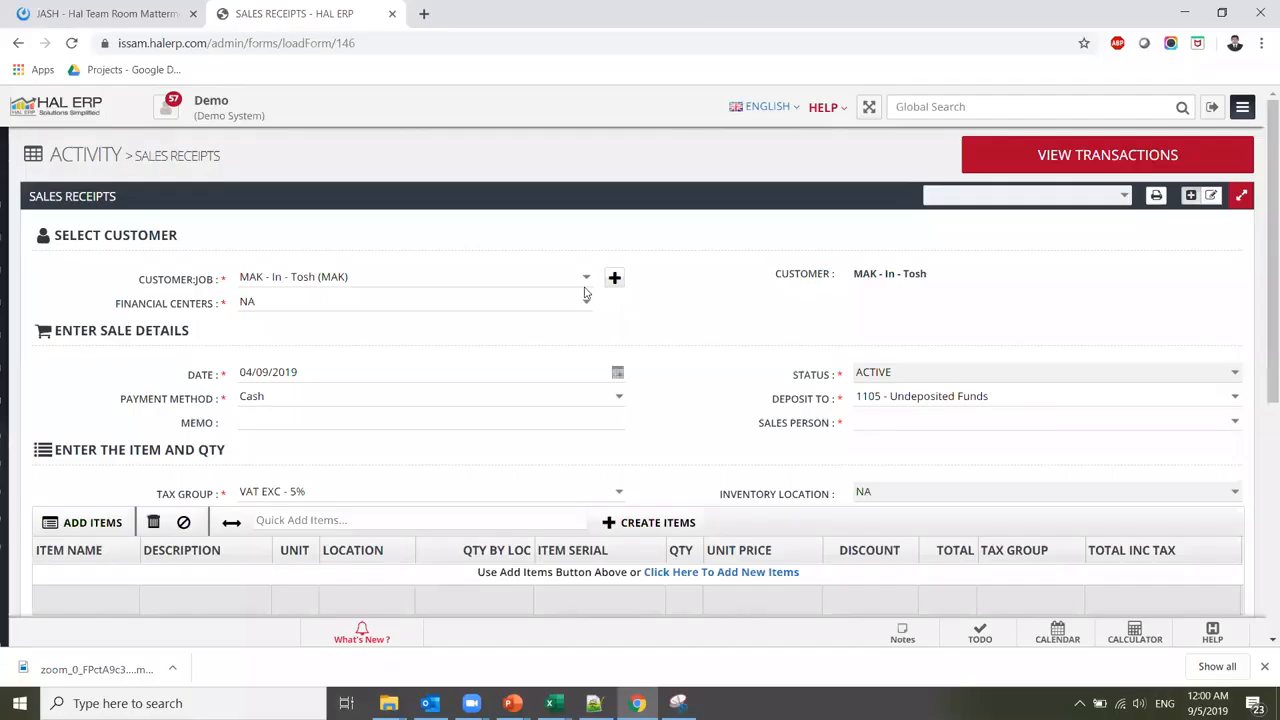
{"action": "left_click", "coordinate": [93, 523]}
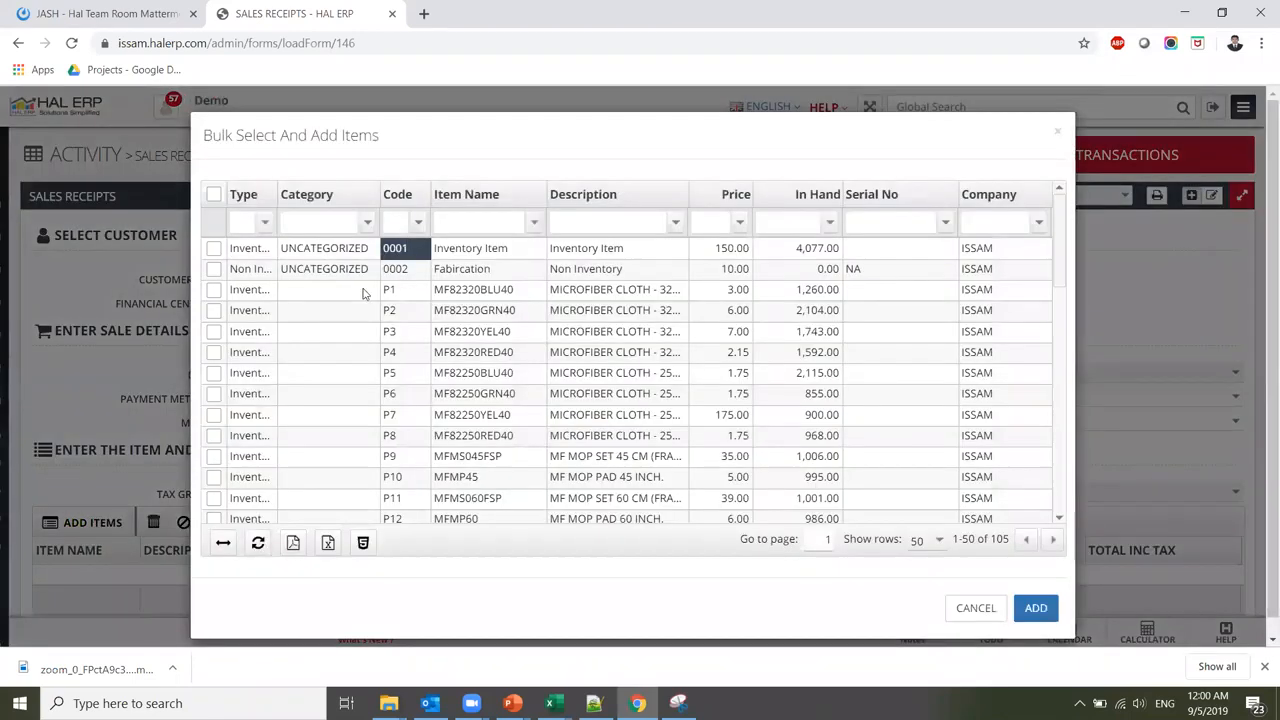
{"action": "left_click", "coordinate": [213, 333]}
{"action": "left_click", "coordinate": [213, 373]}
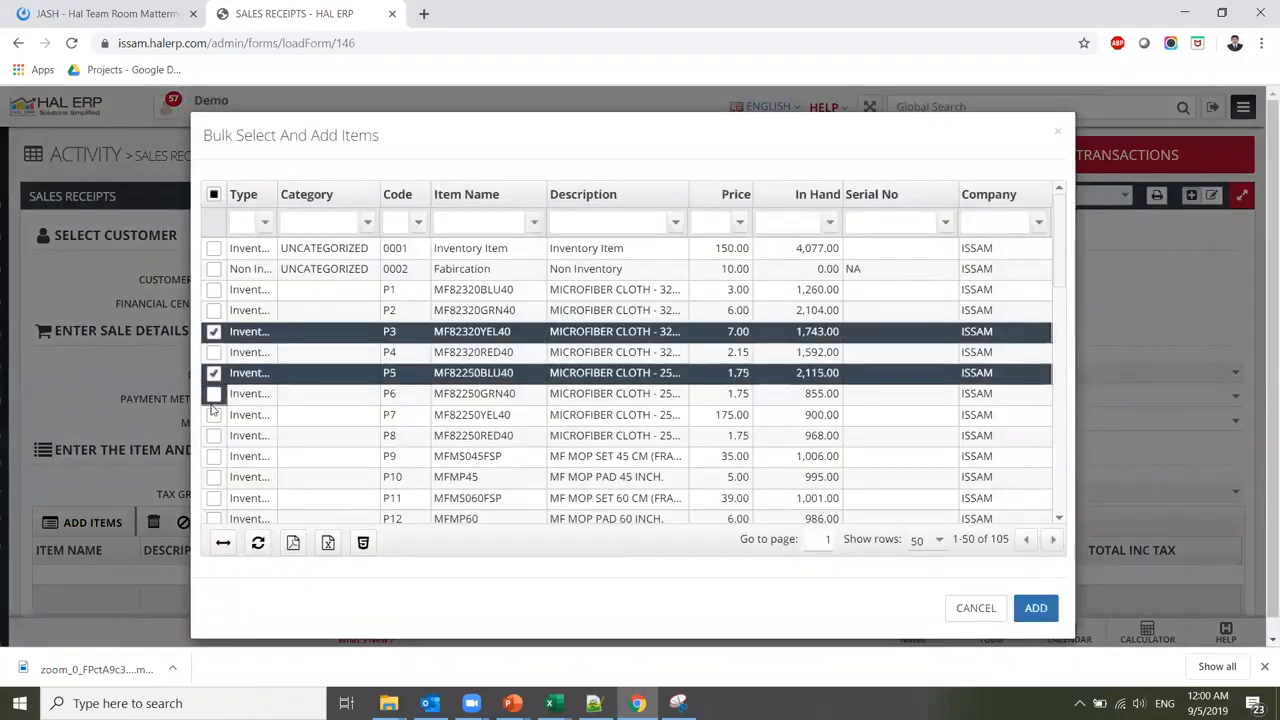
{"action": "left_click", "coordinate": [213, 415]}
{"action": "left_click", "coordinate": [1036, 608]}
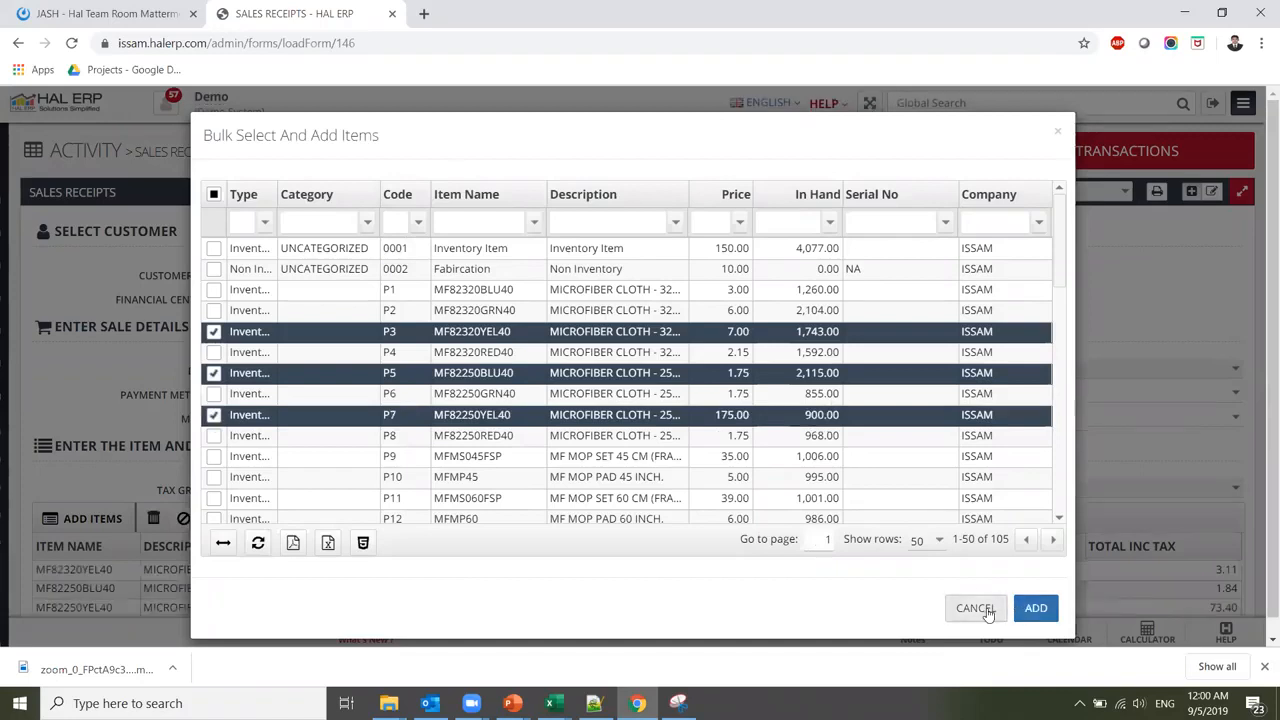
{"action": "left_click", "coordinate": [976, 608]}
Set the three receipt line quantities to 20, 15 and 20
{"action": "scroll", "coordinate": [660, 405], "scroll_direction": "down", "scroll_amount": 1}
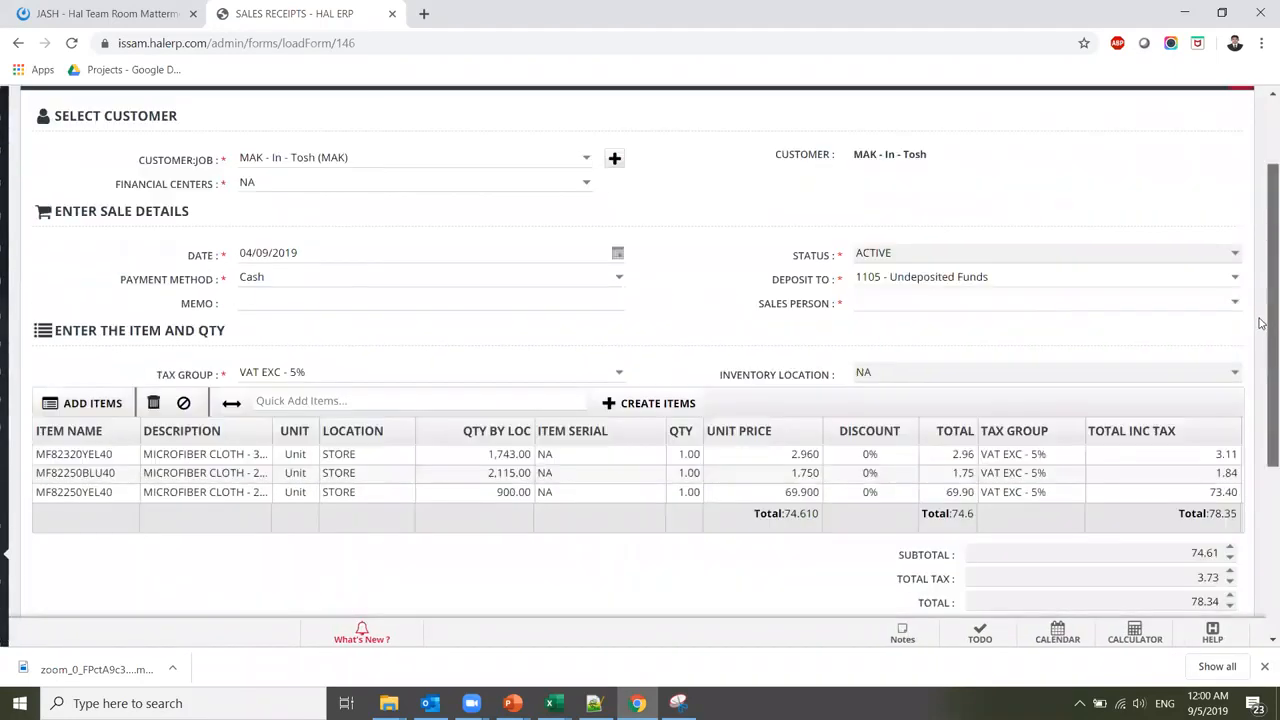
{"action": "left_click", "coordinate": [689, 444]}
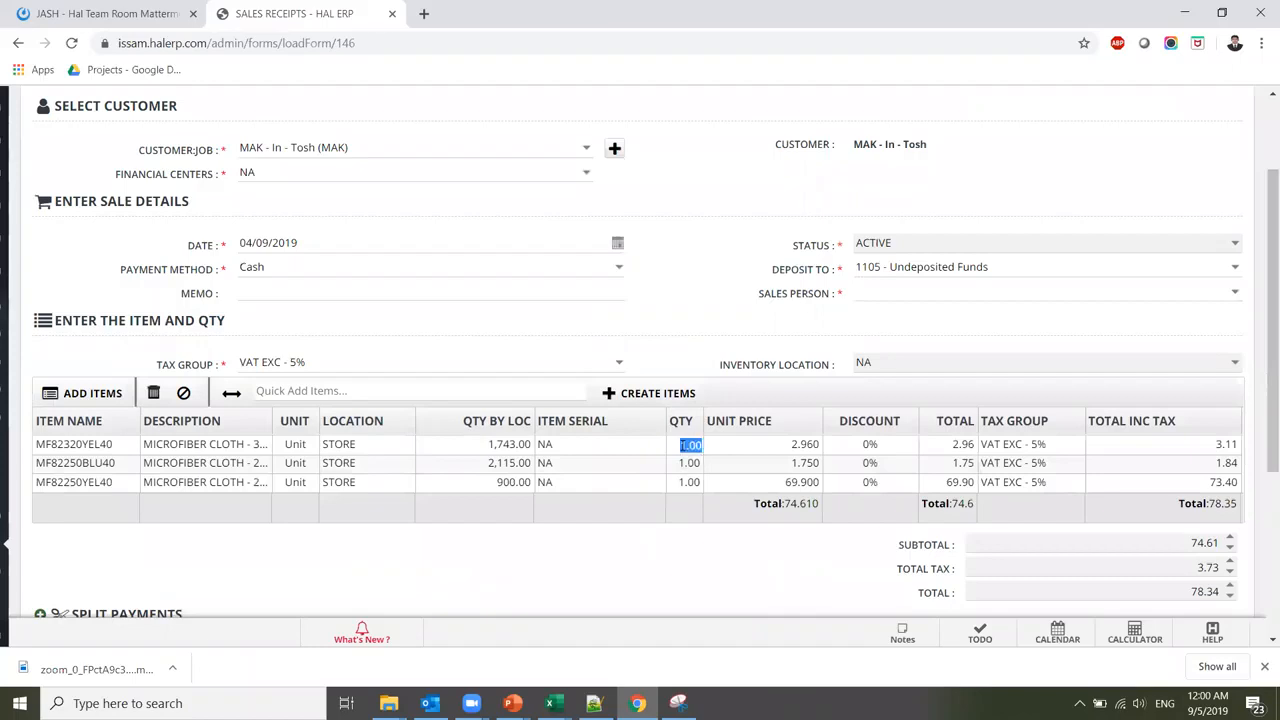
{"action": "type", "text": "20"}
{"action": "key", "text": "Down"}
{"action": "type", "text": "15"}
{"action": "key", "text": "Down"}
{"action": "type", "text": "20"}
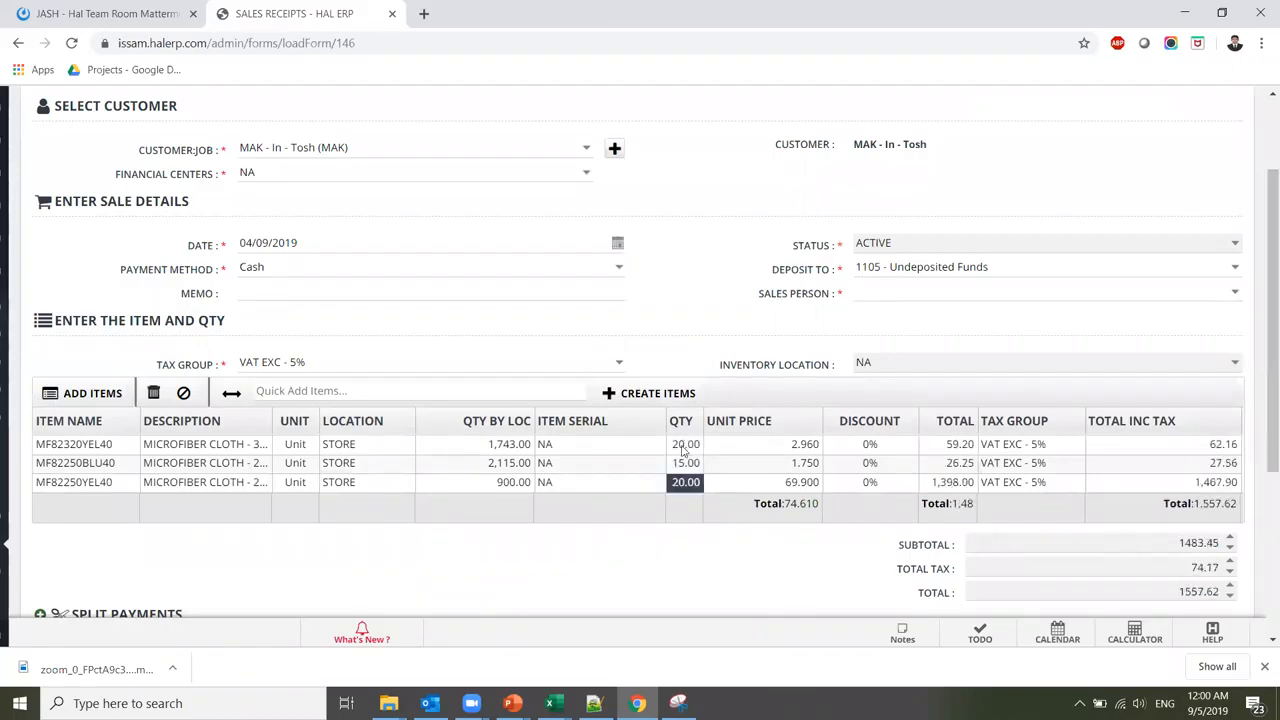
Set the unit prices to 3.500, 1.500 and 70.000, giving a 1567.13 total
{"action": "left_click", "coordinate": [783, 447]}
{"action": "type", "text": "3"}
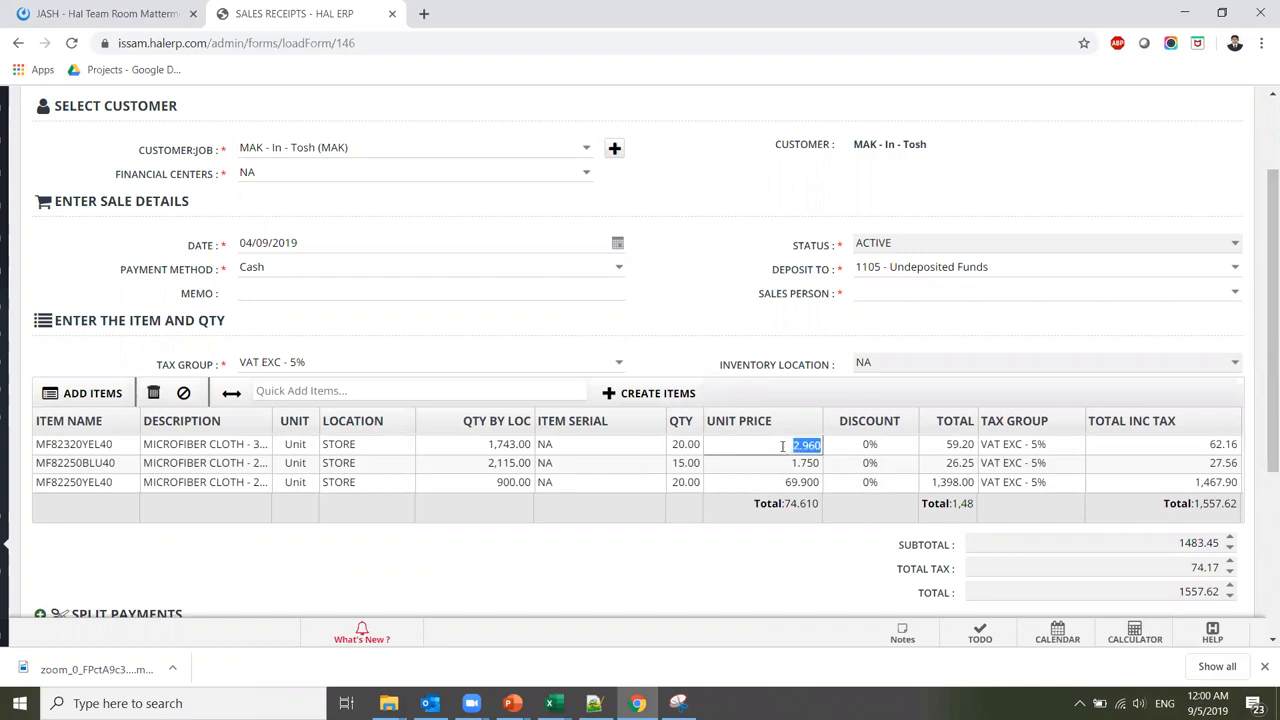
{"action": "type", "text": ".5"}
{"action": "key", "text": "Down"}
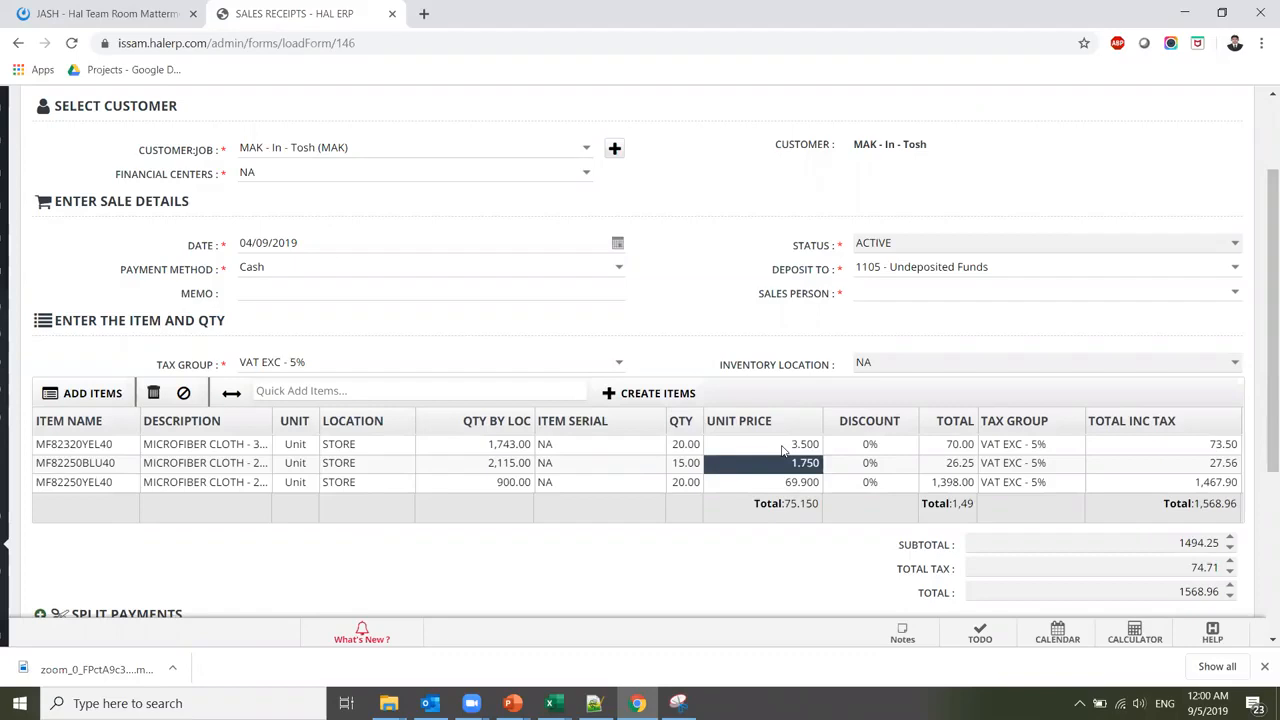
{"action": "type", "text": "1.5"}
{"action": "key", "text": "Down"}
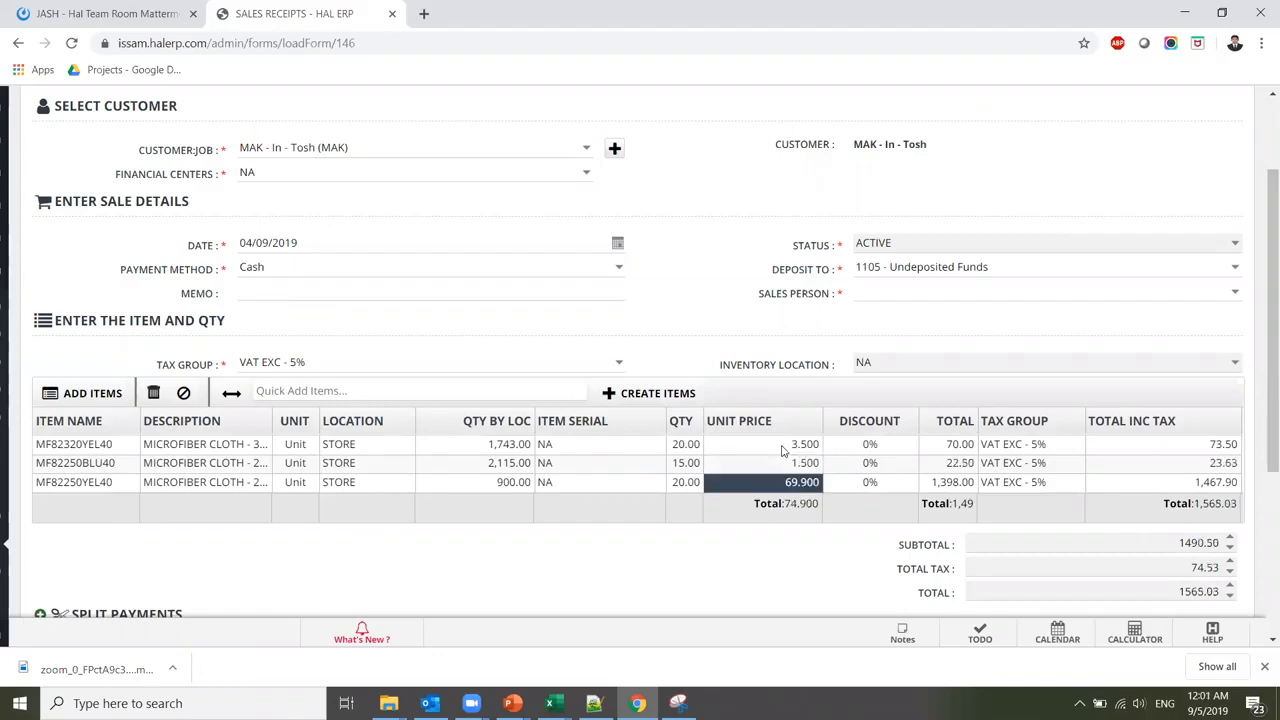
{"action": "type", "text": "70"}
{"action": "left_click_drag", "start_coordinate": [1262, 455], "coordinate": [1208, 560]}
Assign the first listed sales person to the sales receipt
{"action": "left_click", "coordinate": [1210, 564]}
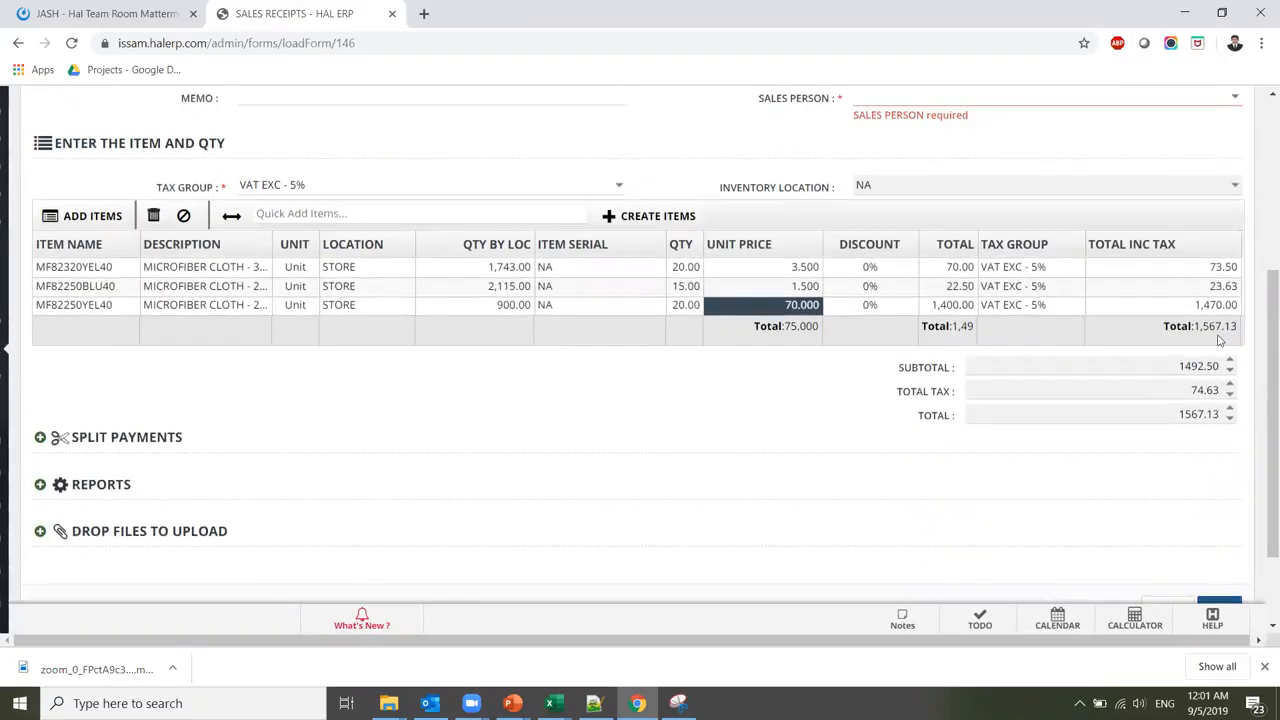
{"action": "left_click", "coordinate": [1235, 97]}
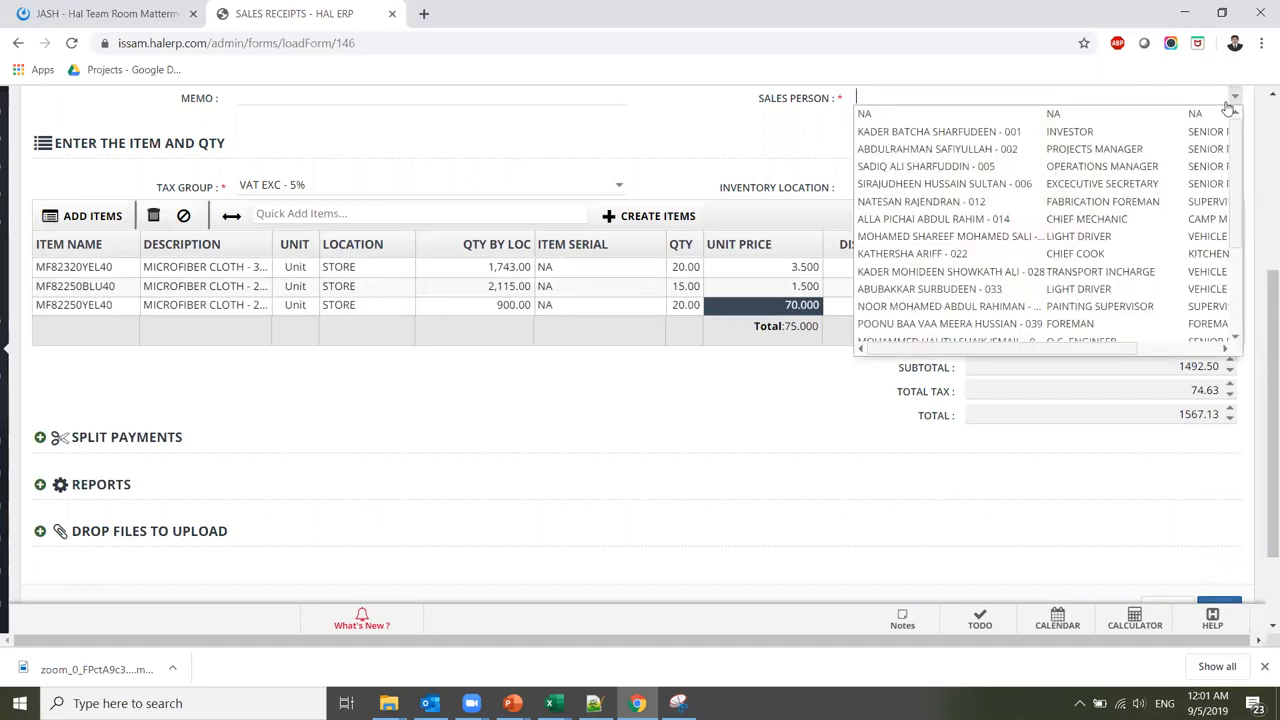
{"action": "left_click", "coordinate": [1148, 140]}
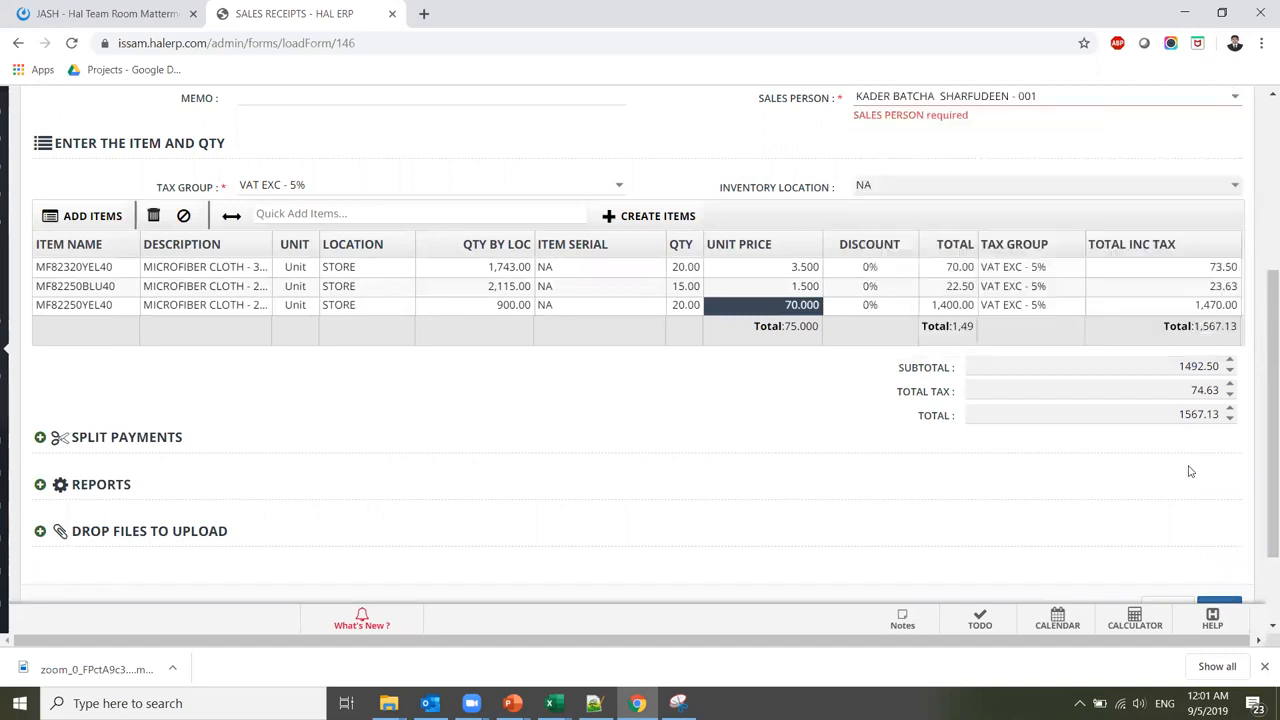
{"action": "left_click", "coordinate": [1218, 601]}
Set the financial center to ONL-003 and save the receipt as CS-000006
{"action": "left_click_drag", "start_coordinate": [1268, 410], "coordinate": [1268, 367]}
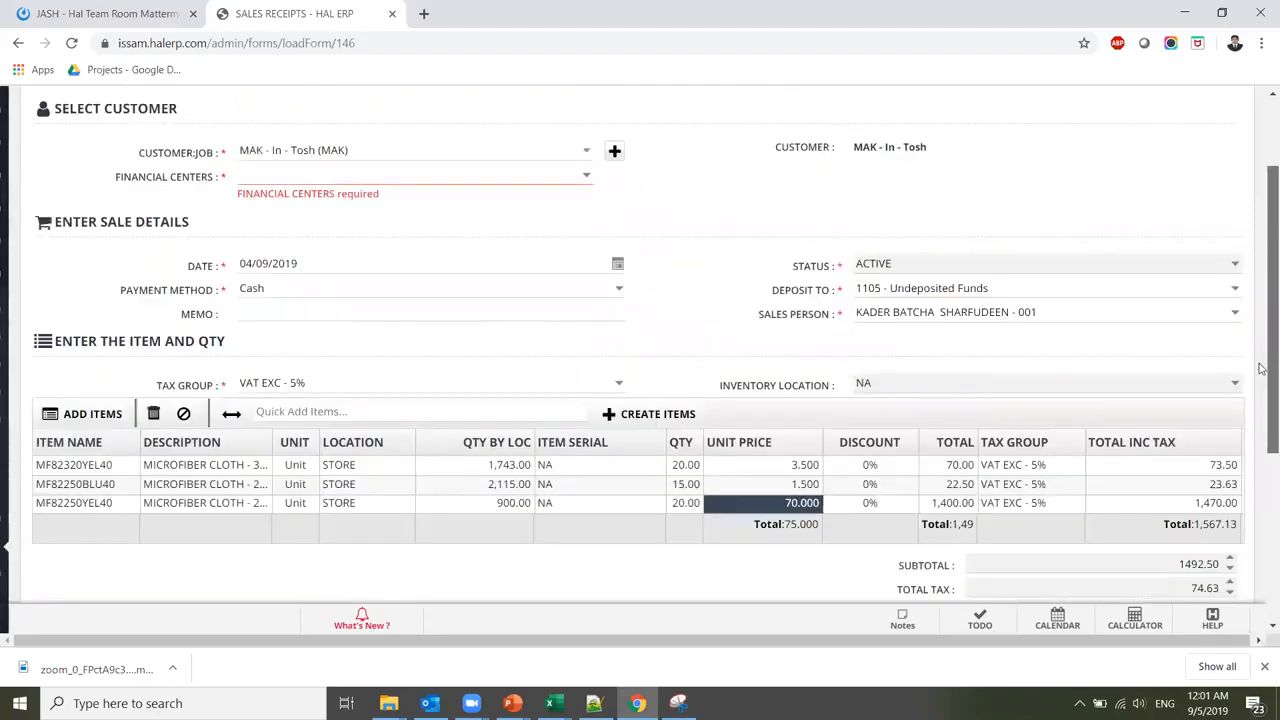
{"action": "left_click", "coordinate": [565, 177]}
{"action": "left_click", "coordinate": [556, 208]}
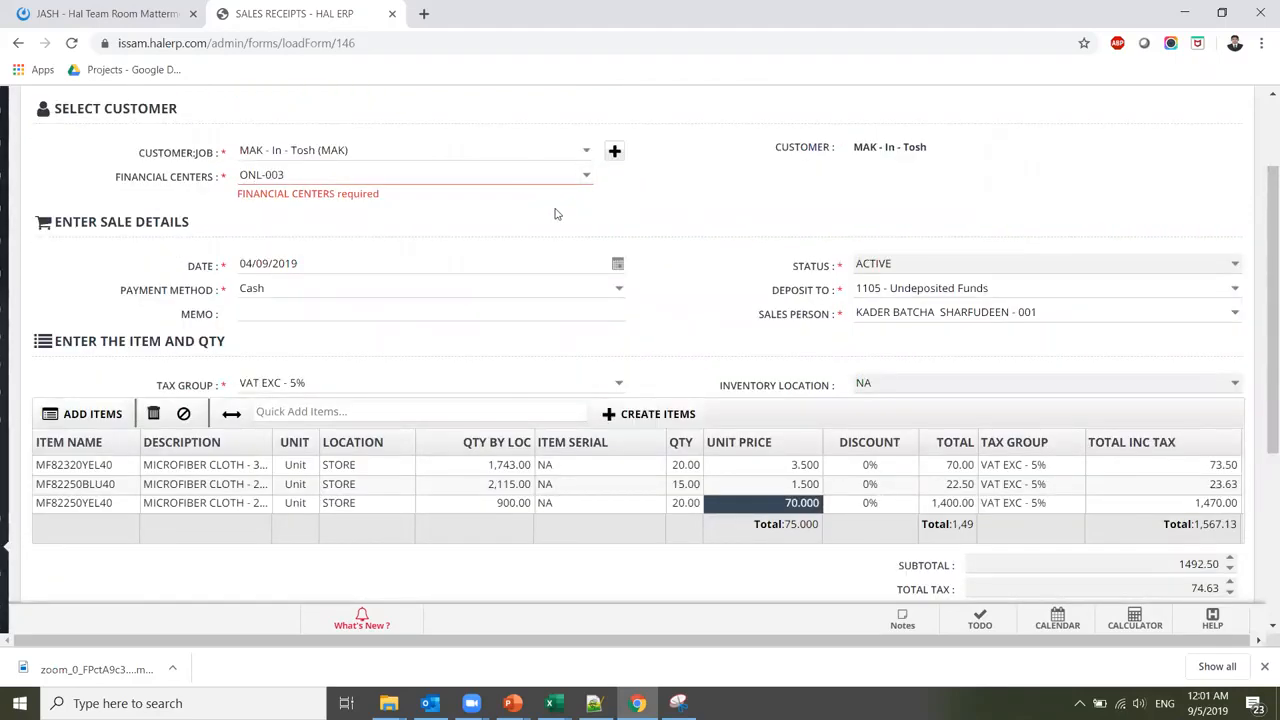
{"action": "left_click", "coordinate": [583, 176]}
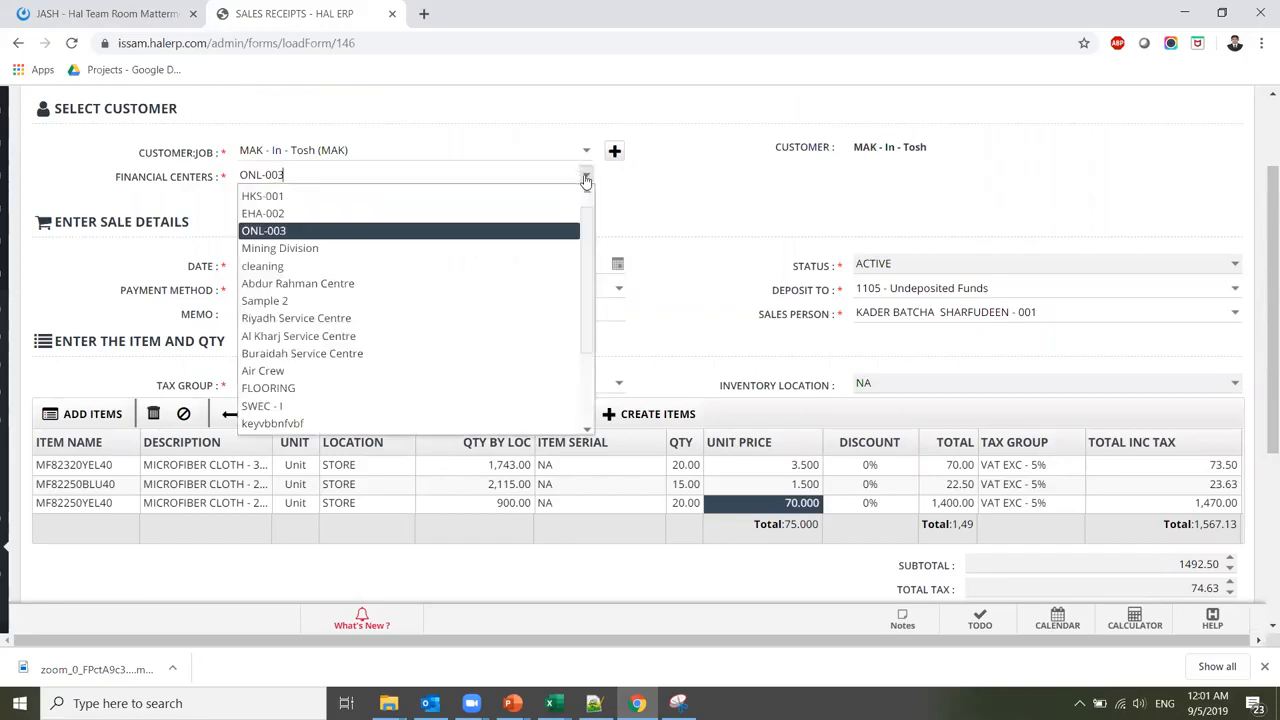
{"action": "left_click", "coordinate": [536, 231]}
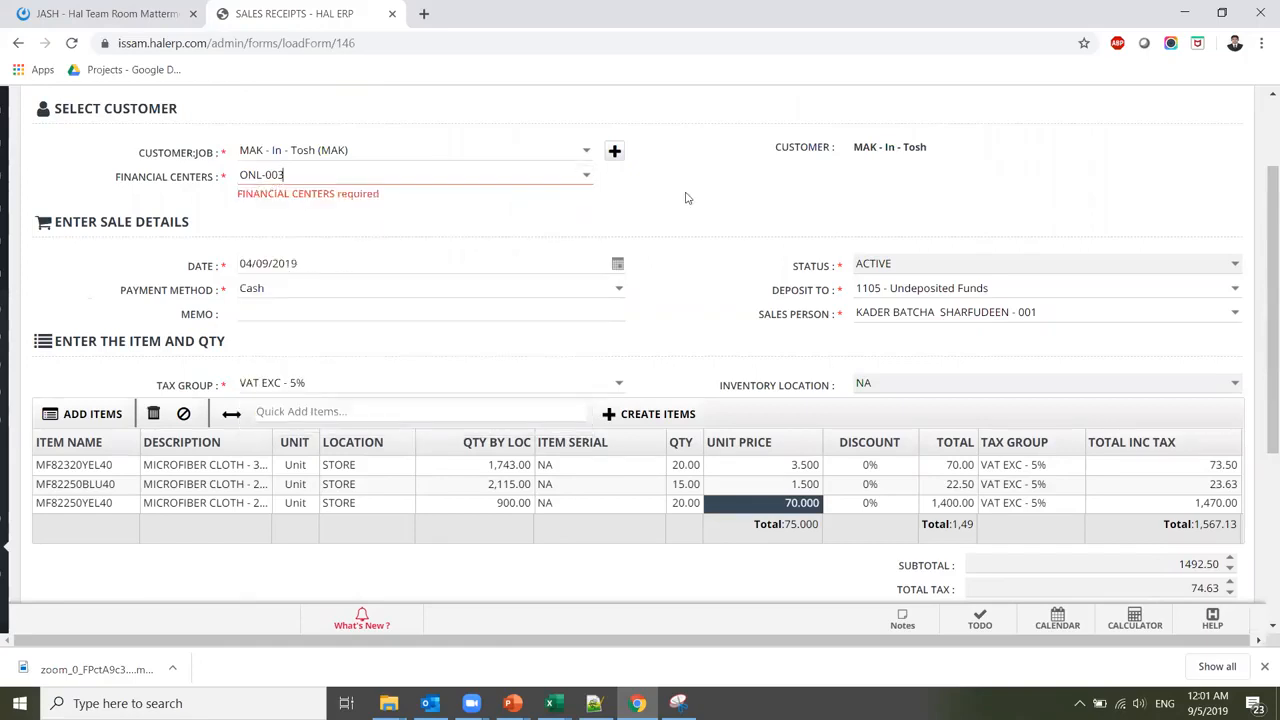
{"action": "scroll", "coordinate": [1260, 298], "scroll_direction": "down", "scroll_amount": 3}
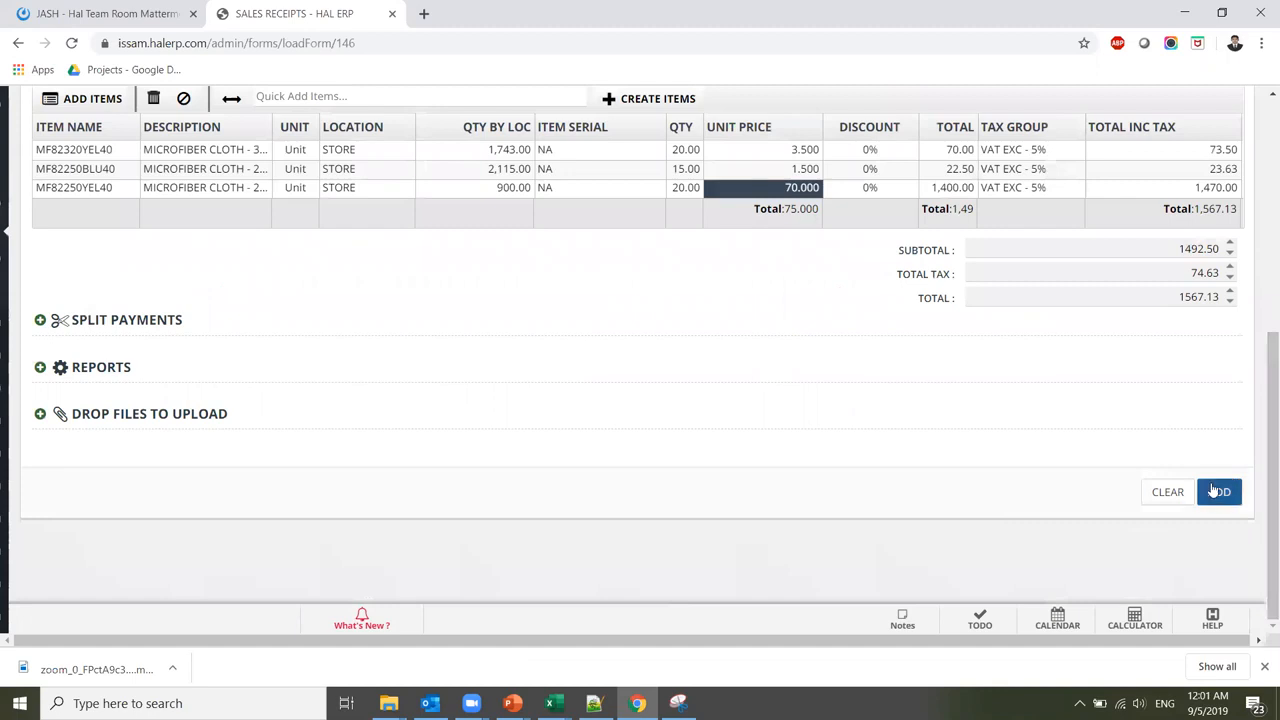
{"action": "left_click", "coordinate": [1212, 480]}
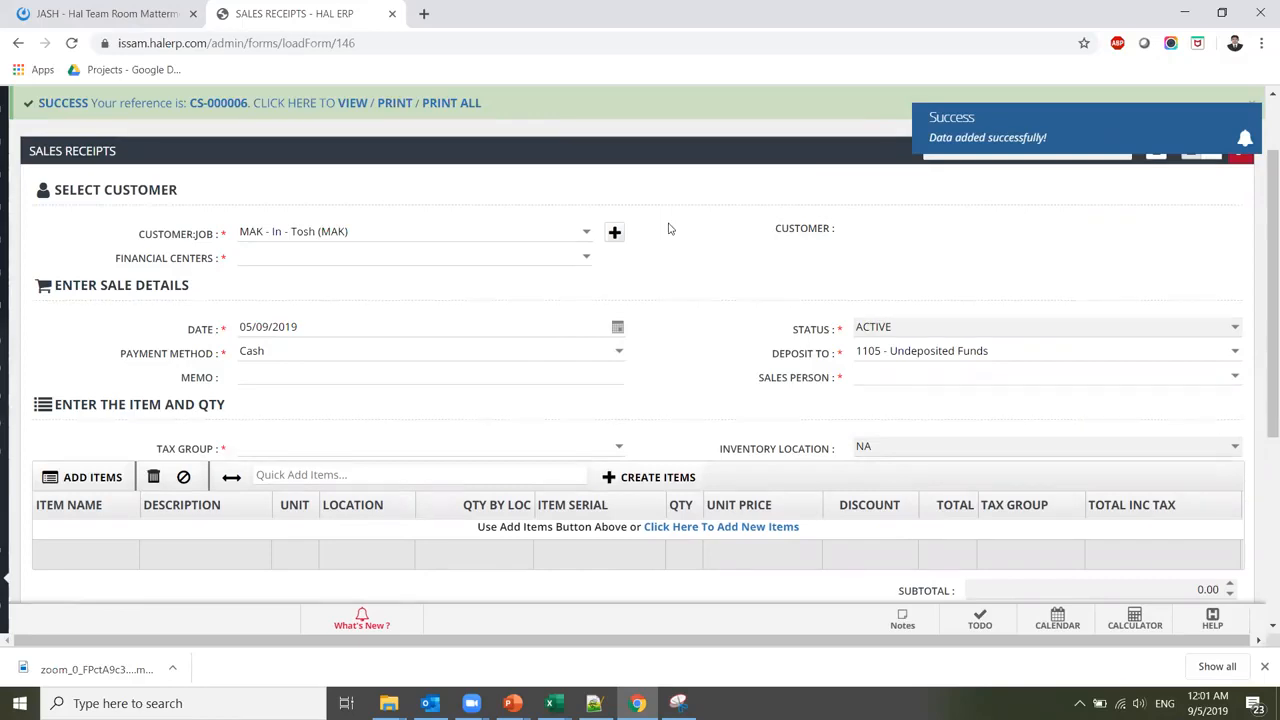
Collapse Sales and go to Income > Receive Payment for the customer payments report
{"action": "mouse_move", "coordinate": [5, 437]}
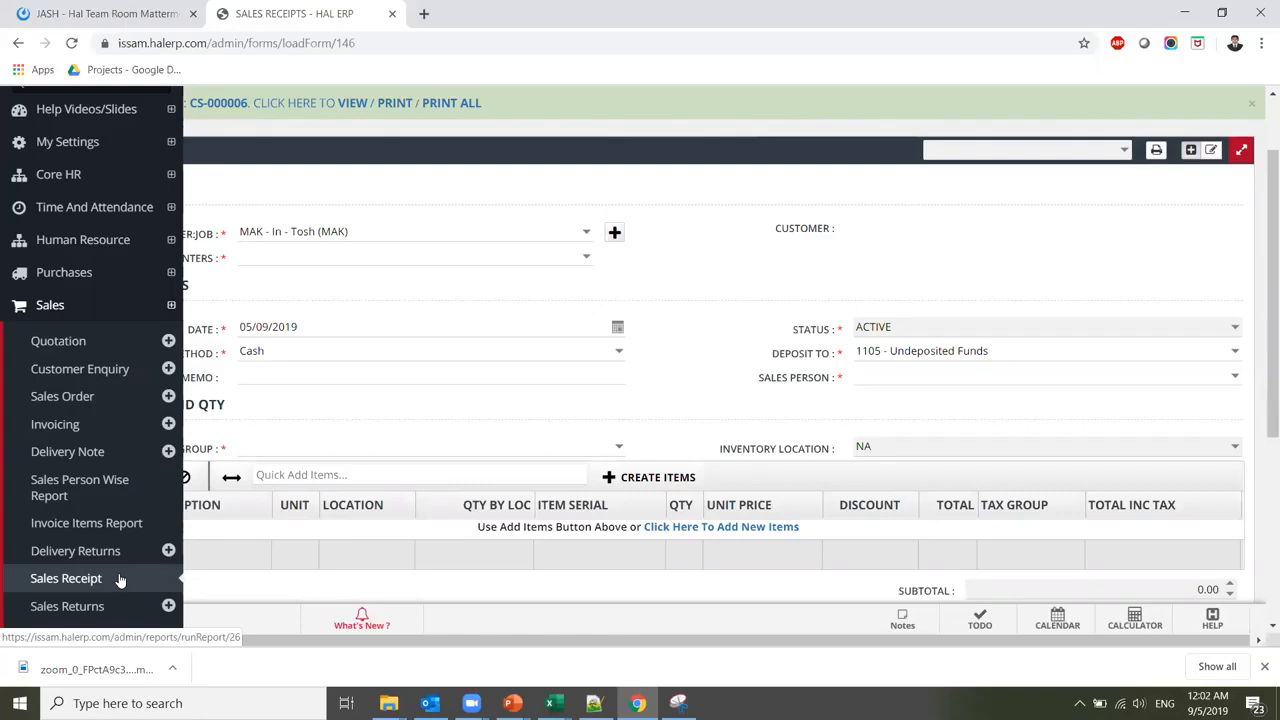
{"action": "left_click", "coordinate": [47, 307]}
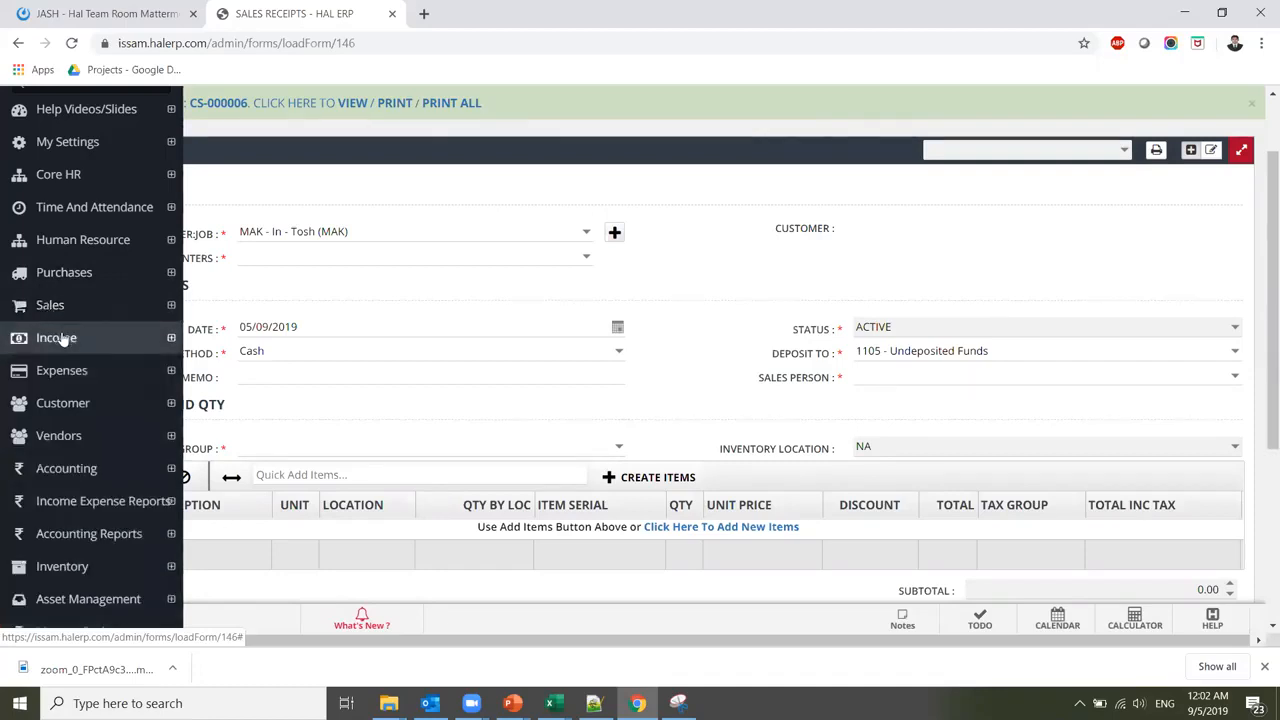
{"action": "left_click", "coordinate": [62, 340]}
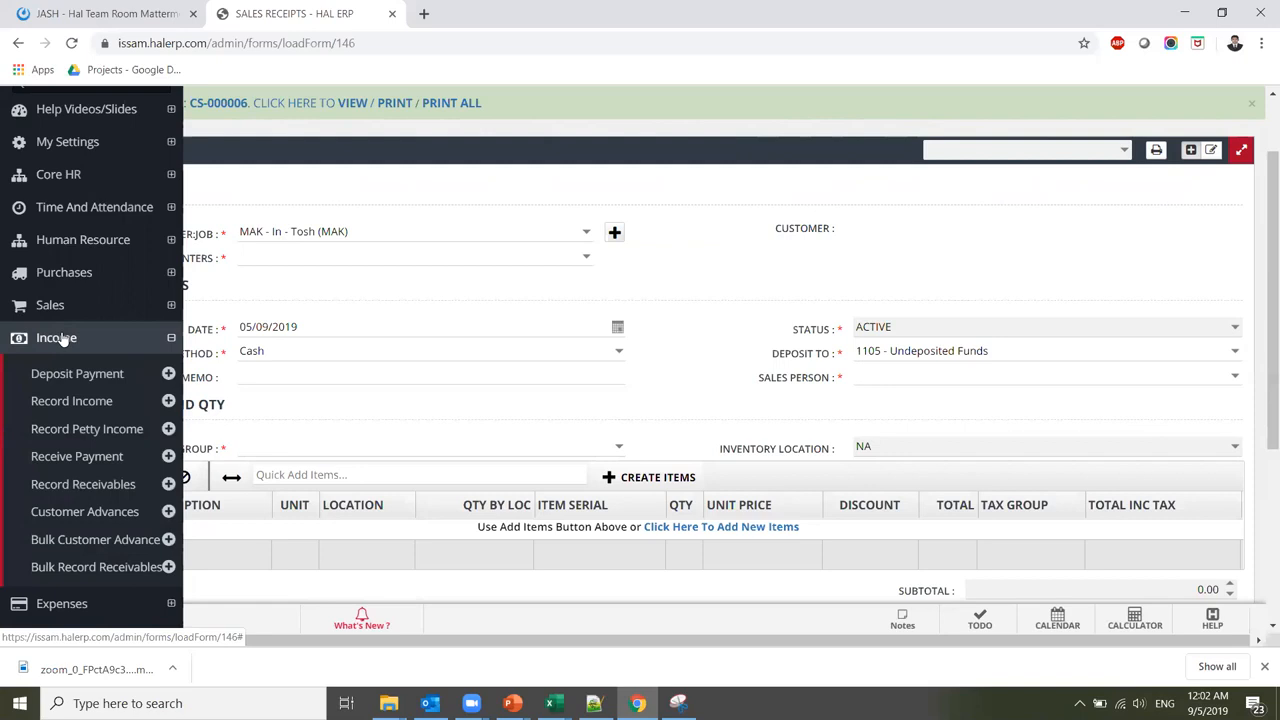
{"action": "left_click", "coordinate": [100, 460]}
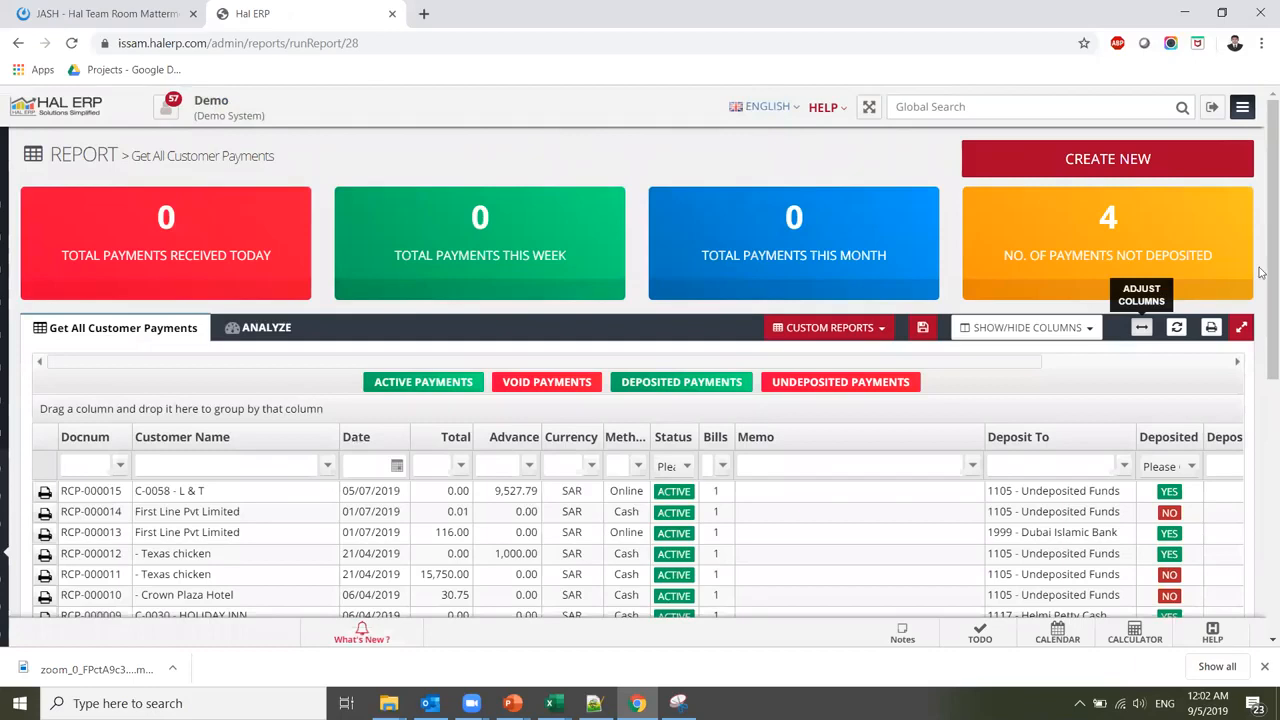
Create a new payment with MAK - In - Tosh (MAK) as customer, listing its four open invoices
{"action": "scroll", "coordinate": [1260, 240], "scroll_direction": "down", "scroll_amount": 1}
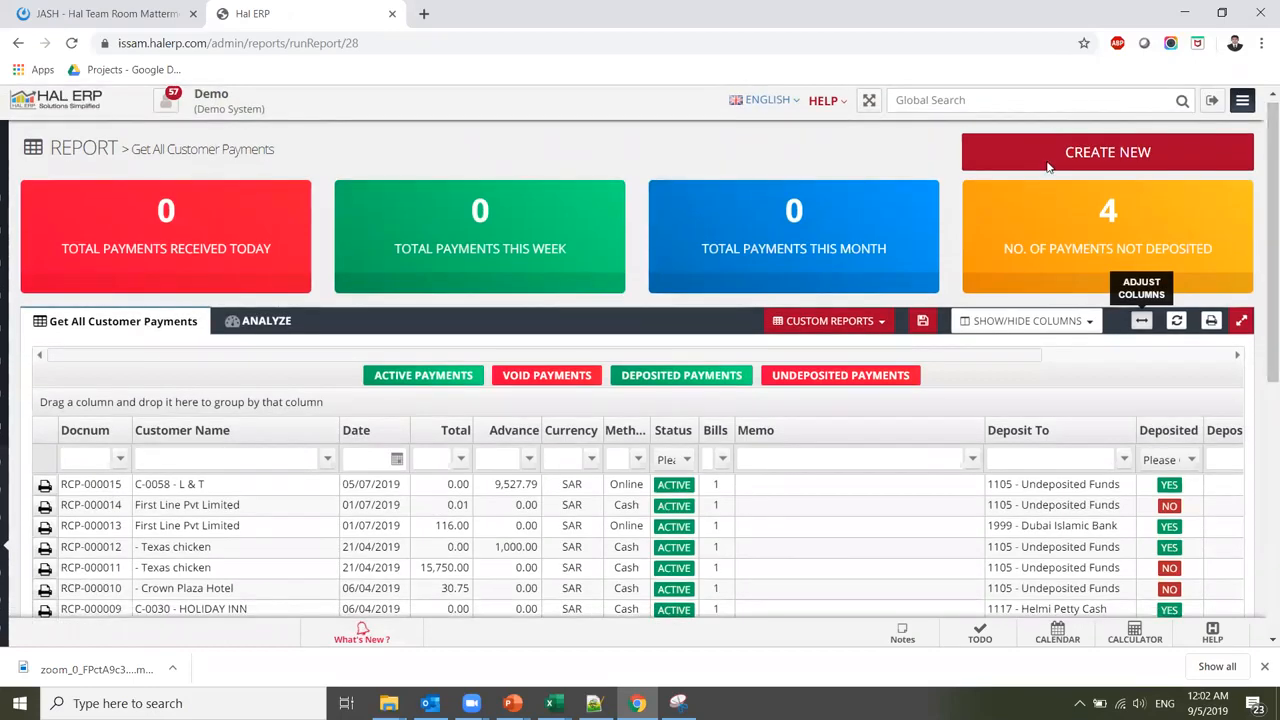
{"action": "left_click", "coordinate": [1101, 158]}
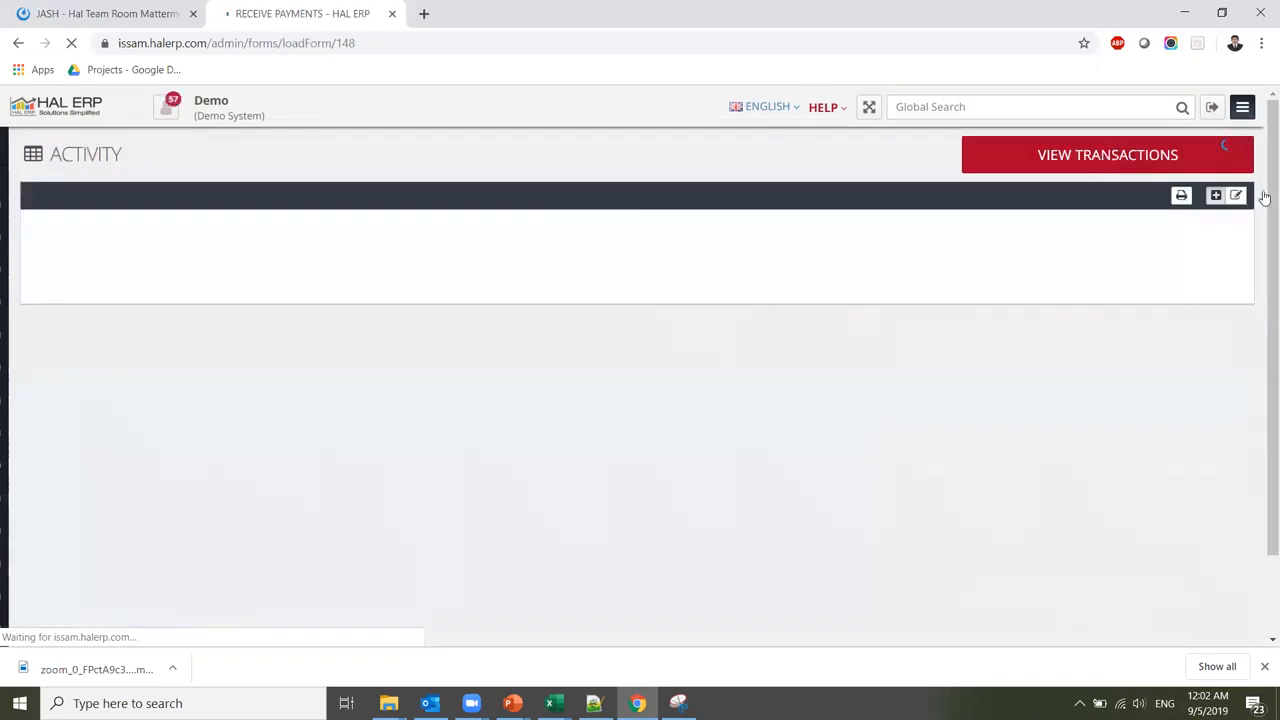
{"action": "scroll", "coordinate": [1260, 228], "scroll_direction": "down", "scroll_amount": 1}
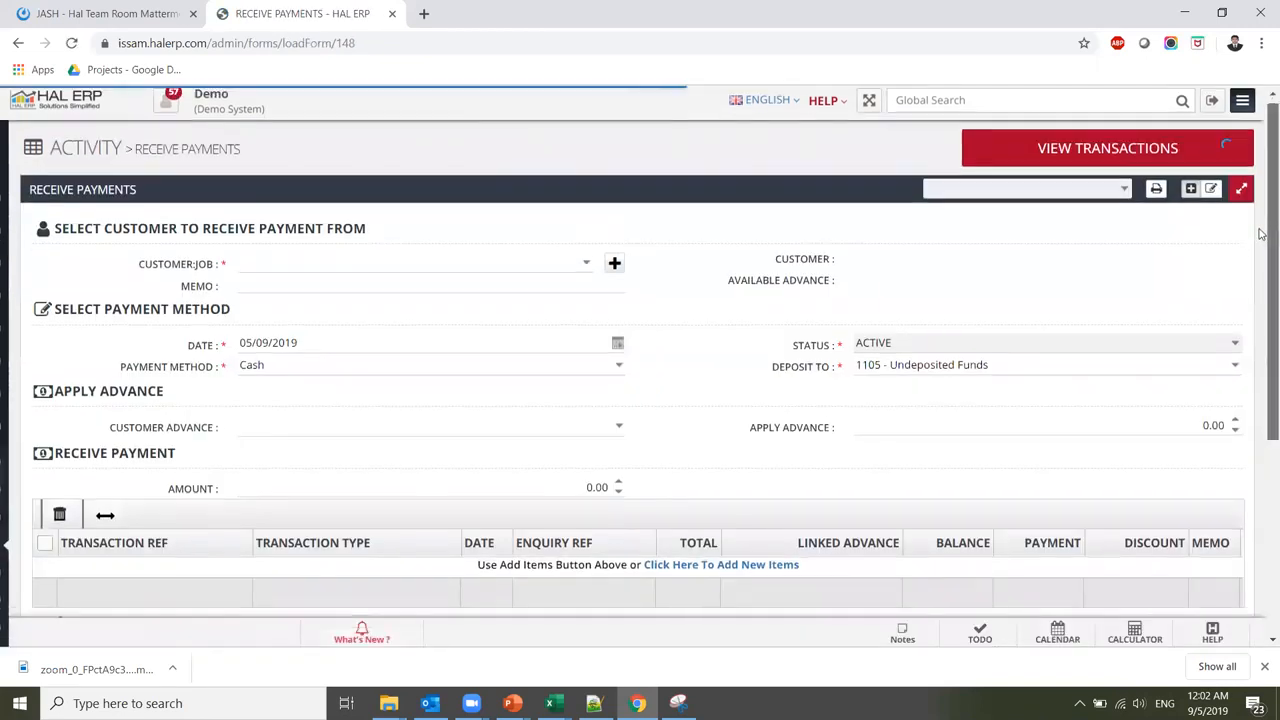
{"action": "left_click", "coordinate": [586, 260]}
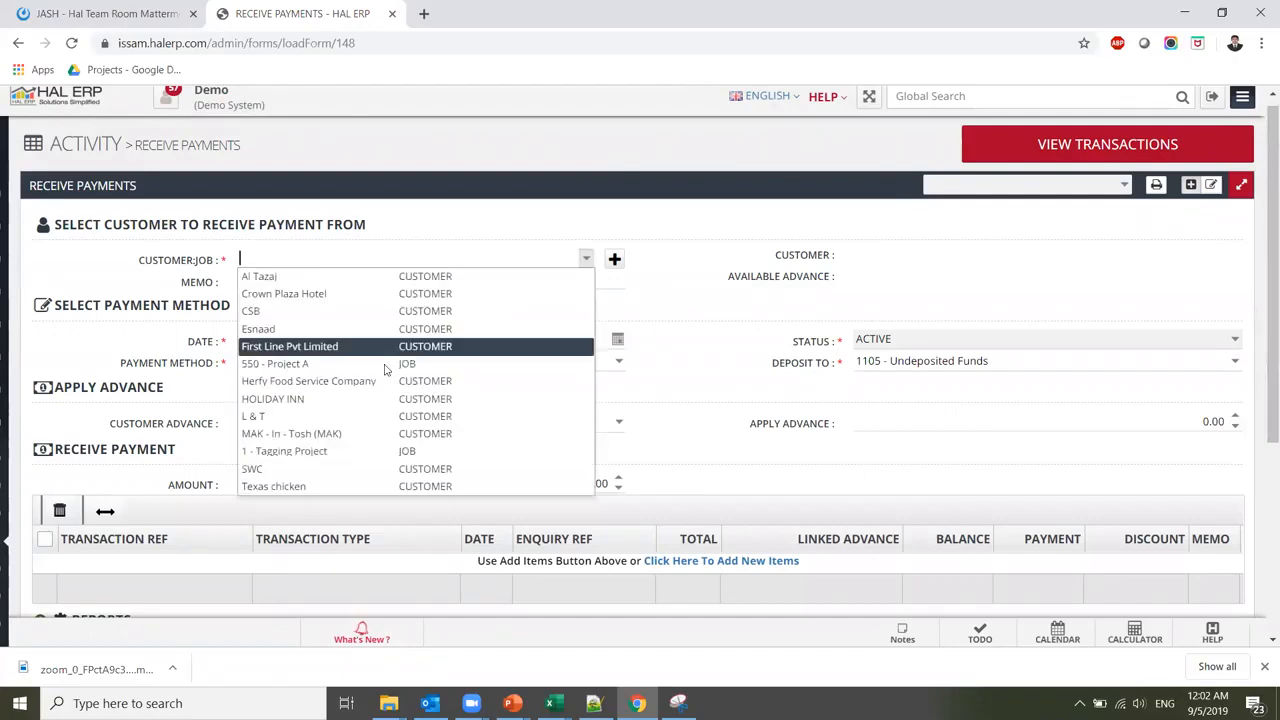
{"action": "type", "text": "mak"}
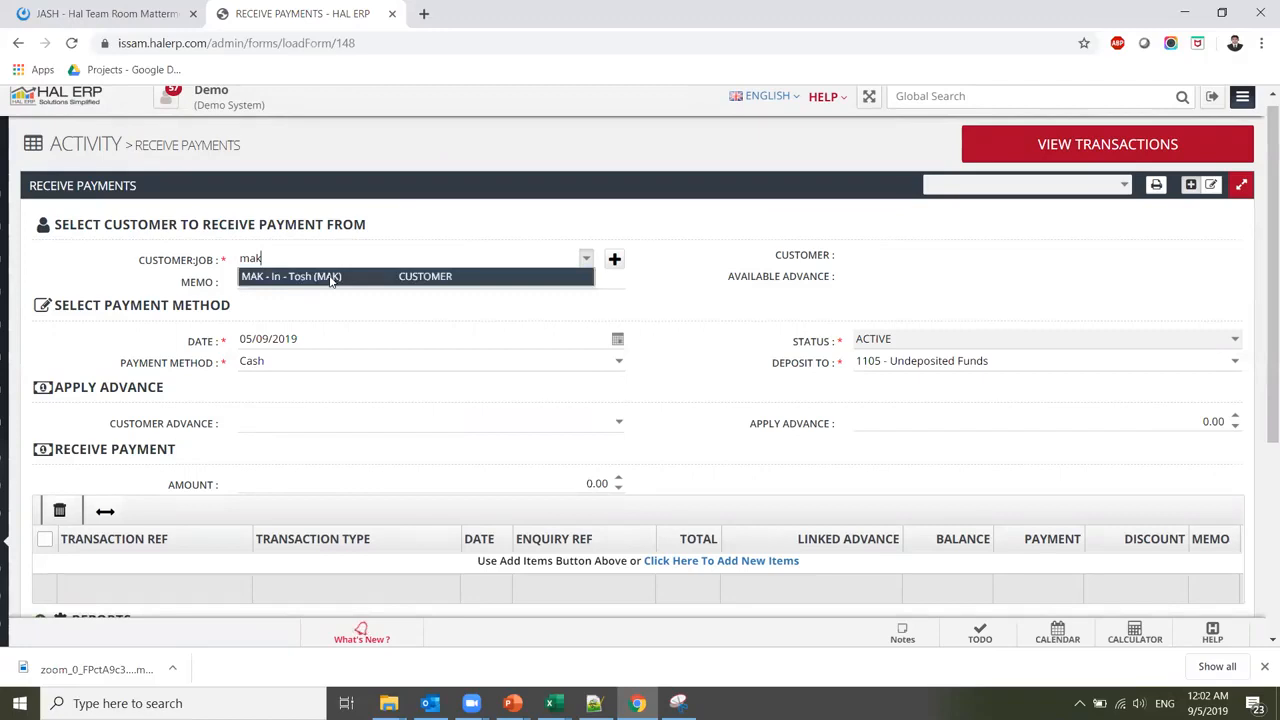
{"action": "left_click", "coordinate": [330, 277]}
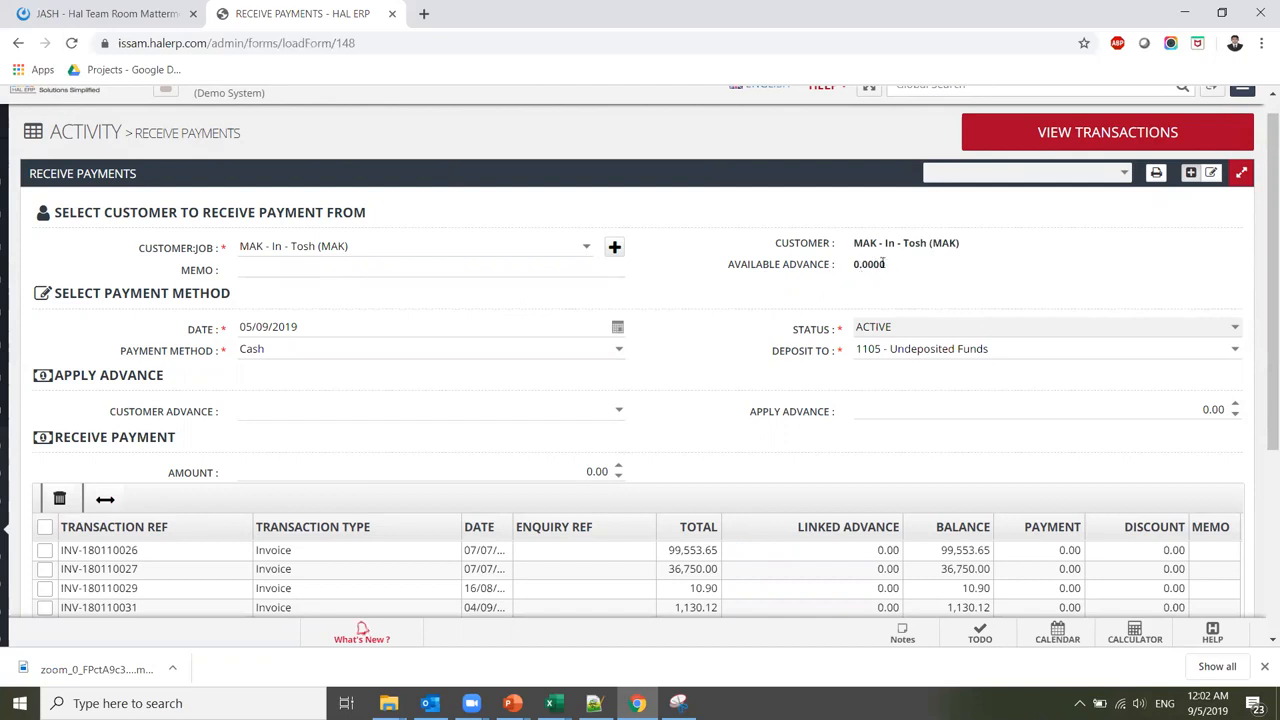
{"action": "left_click", "coordinate": [620, 412]}
{"action": "left_click", "coordinate": [690, 343]}
{"action": "mouse_move", "coordinate": [2, 470]}
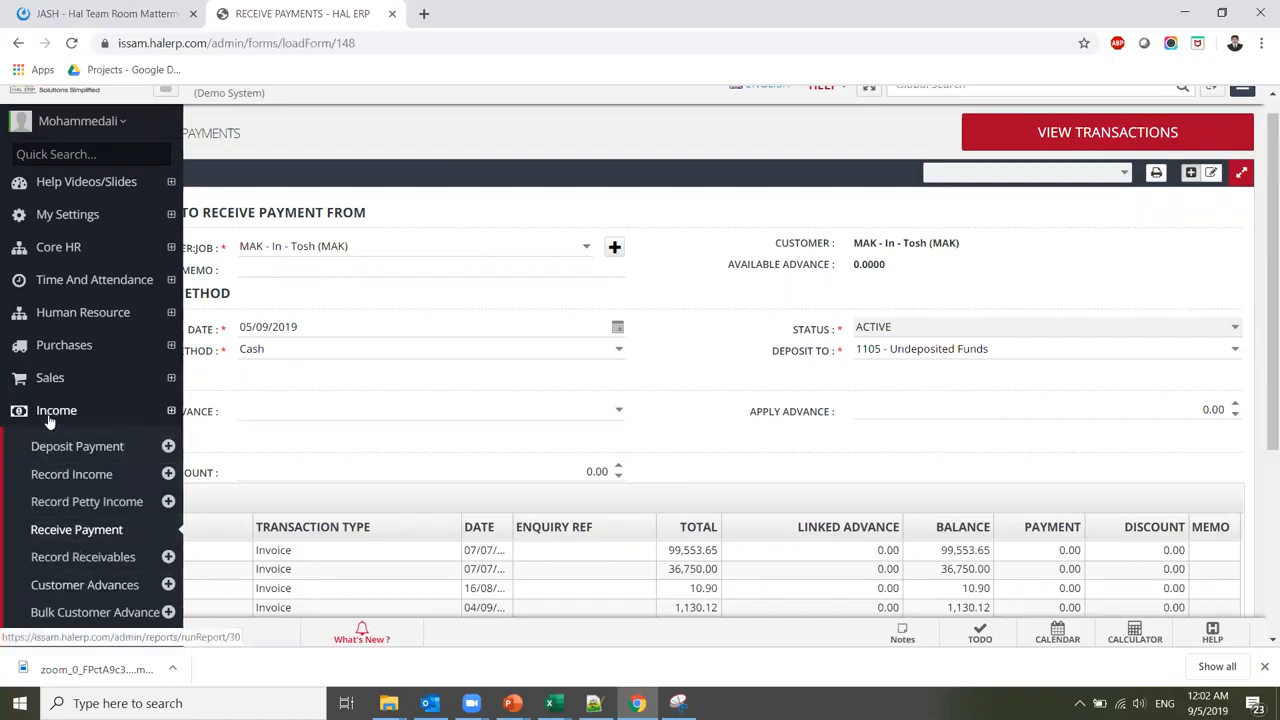
Start a new customer advance for MAK - In - Tosh (MAK)
{"action": "left_click", "coordinate": [90, 594]}
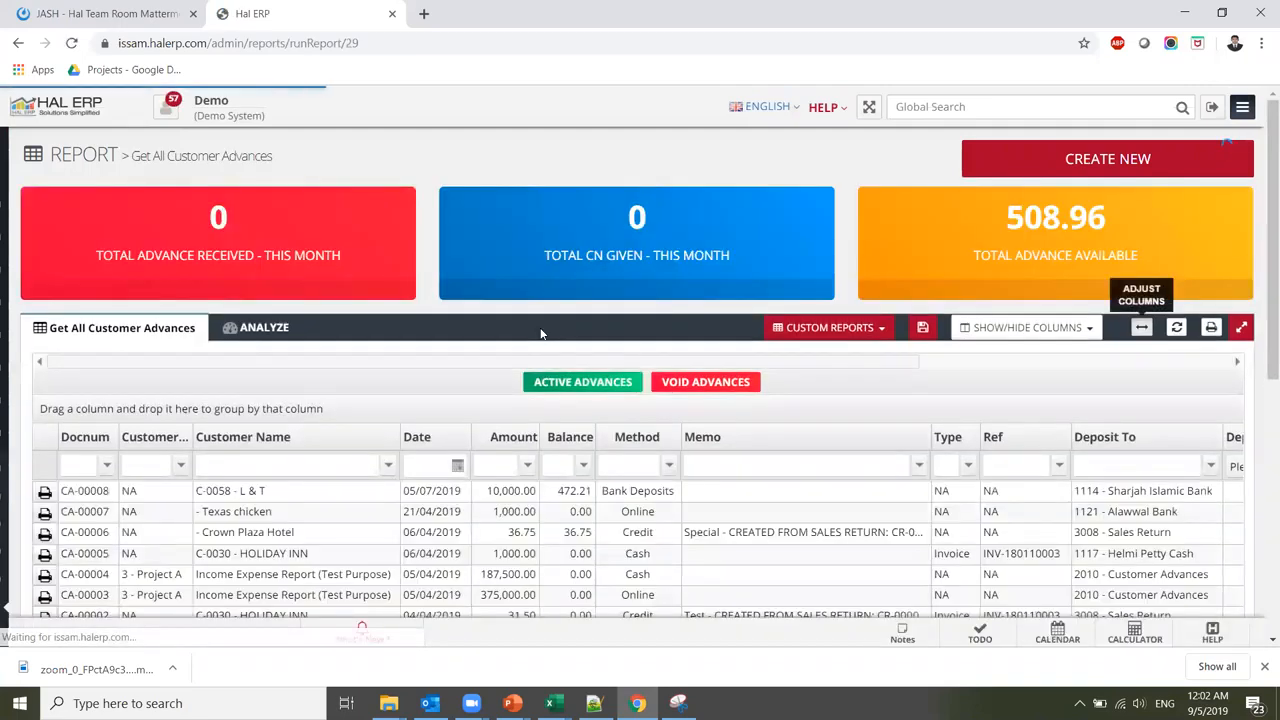
{"action": "left_click", "coordinate": [1101, 166]}
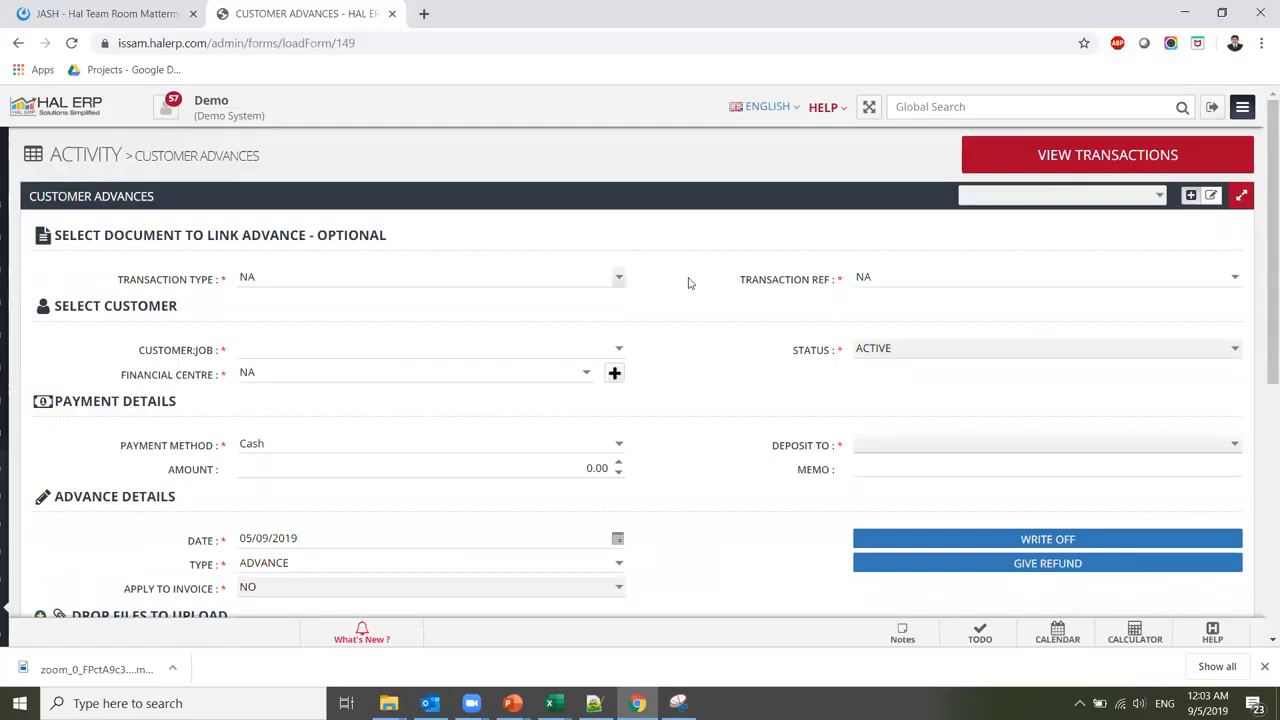
{"action": "left_click", "coordinate": [600, 350]}
{"action": "type", "text": "mak"}
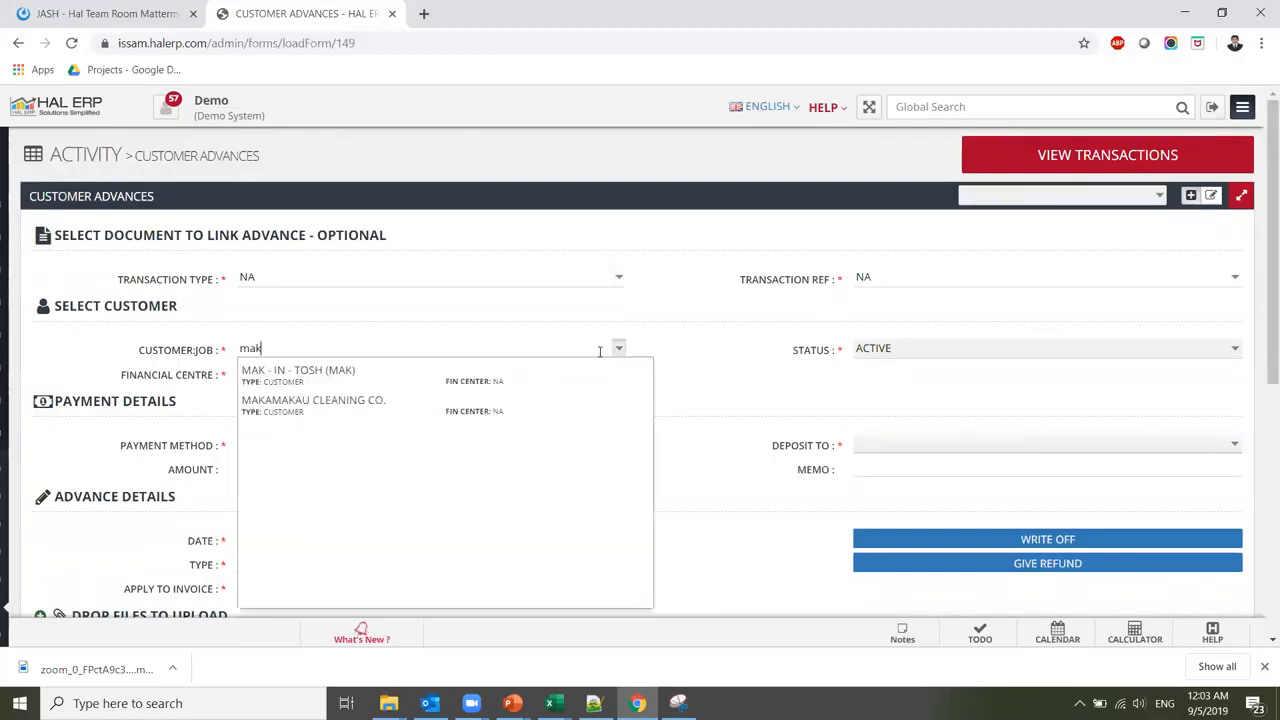
{"action": "left_click", "coordinate": [515, 375]}
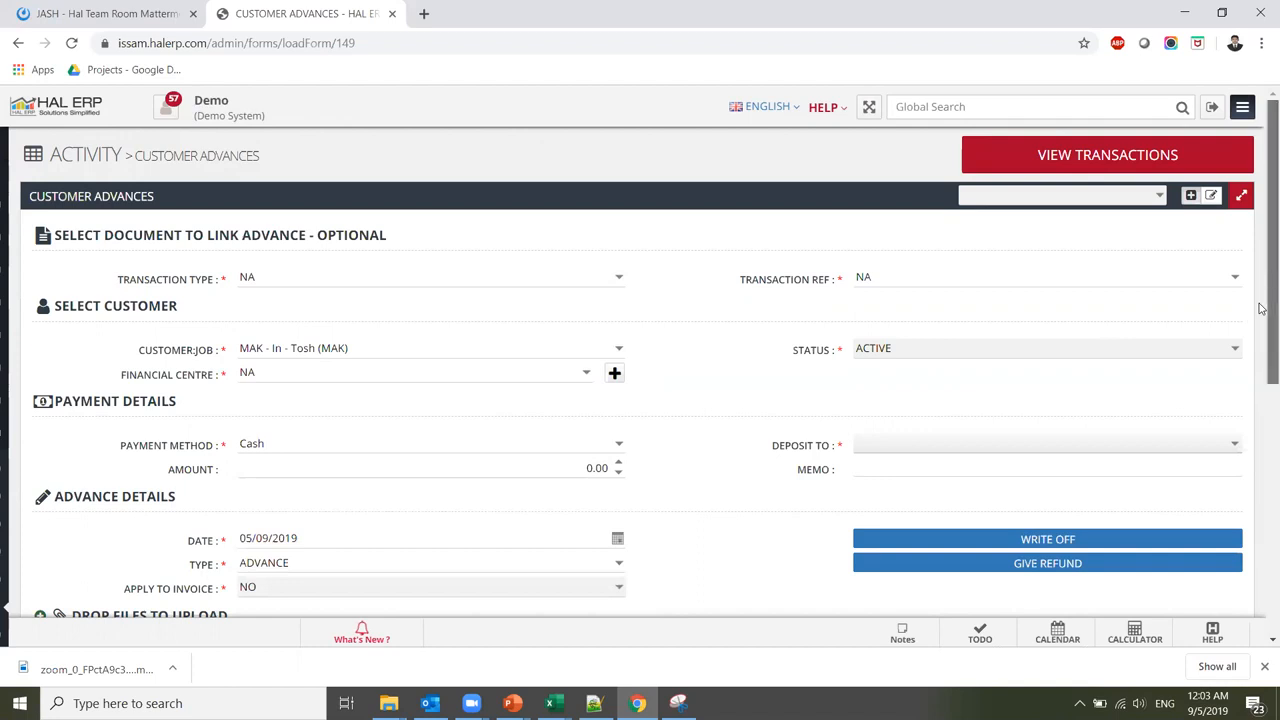
Deposit 500.00 to 2010 - Customer Advances and save the advance
{"action": "scroll", "coordinate": [1260, 315], "scroll_direction": "down", "scroll_amount": 2}
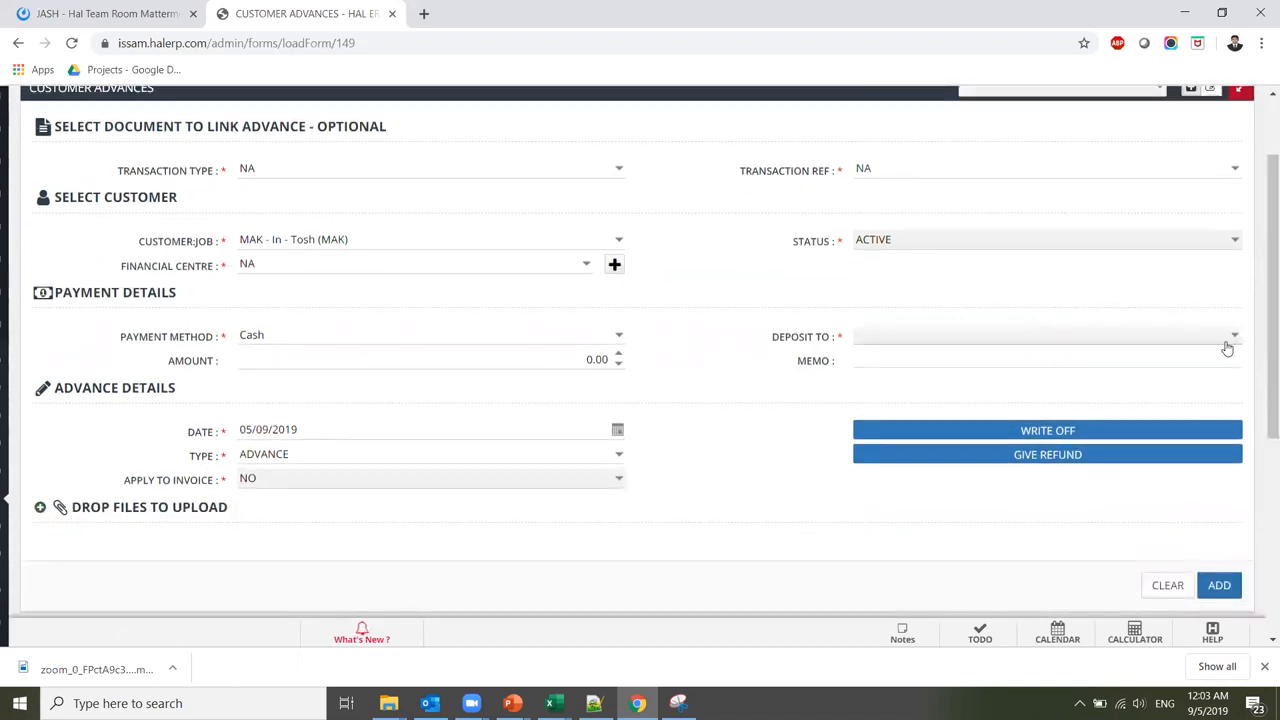
{"action": "left_click", "coordinate": [1227, 340]}
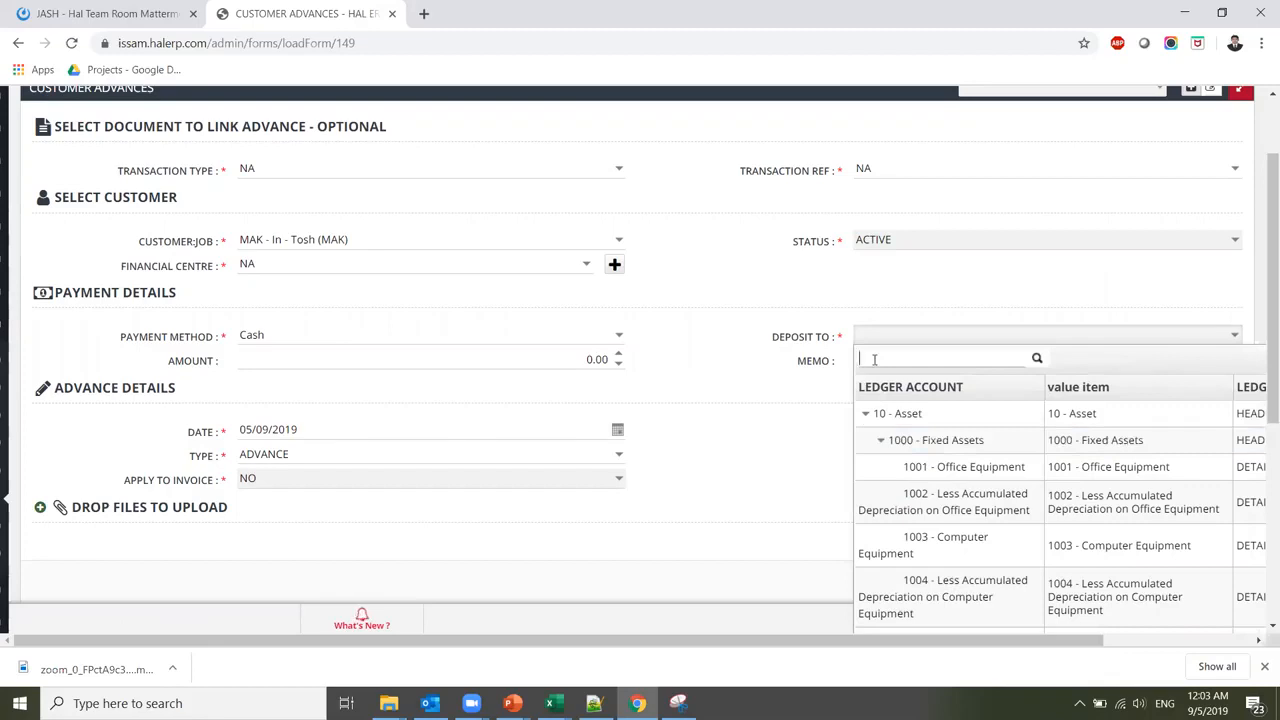
{"action": "type", "text": "sales"}
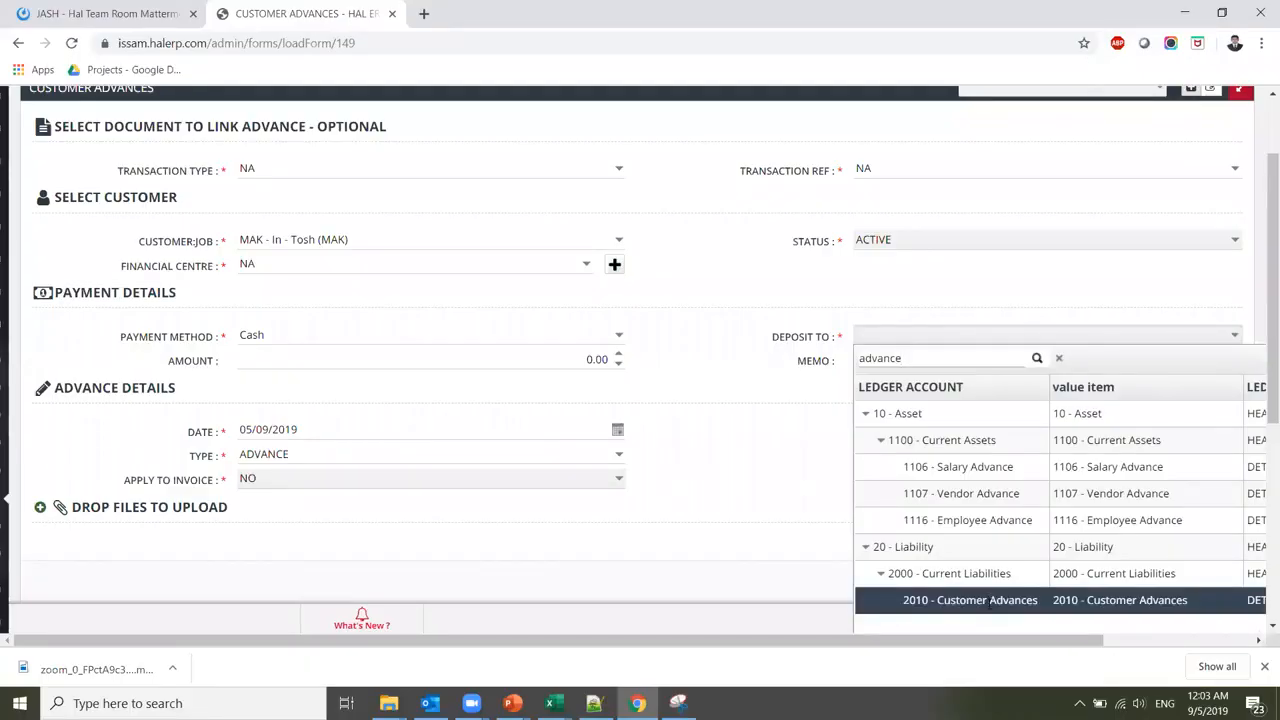
{"action": "scroll", "coordinate": [990, 601], "scroll_direction": "down", "scroll_amount": 2}
{"action": "left_click", "coordinate": [955, 471]}
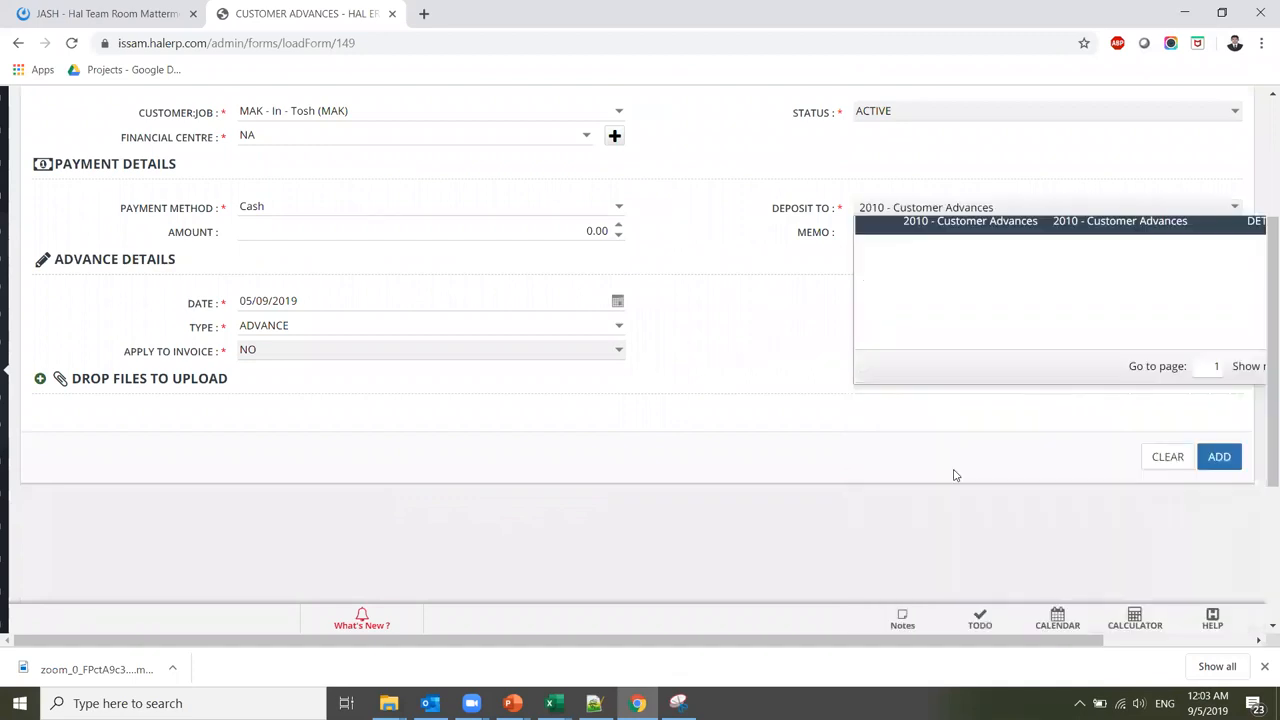
{"action": "left_click", "coordinate": [554, 233]}
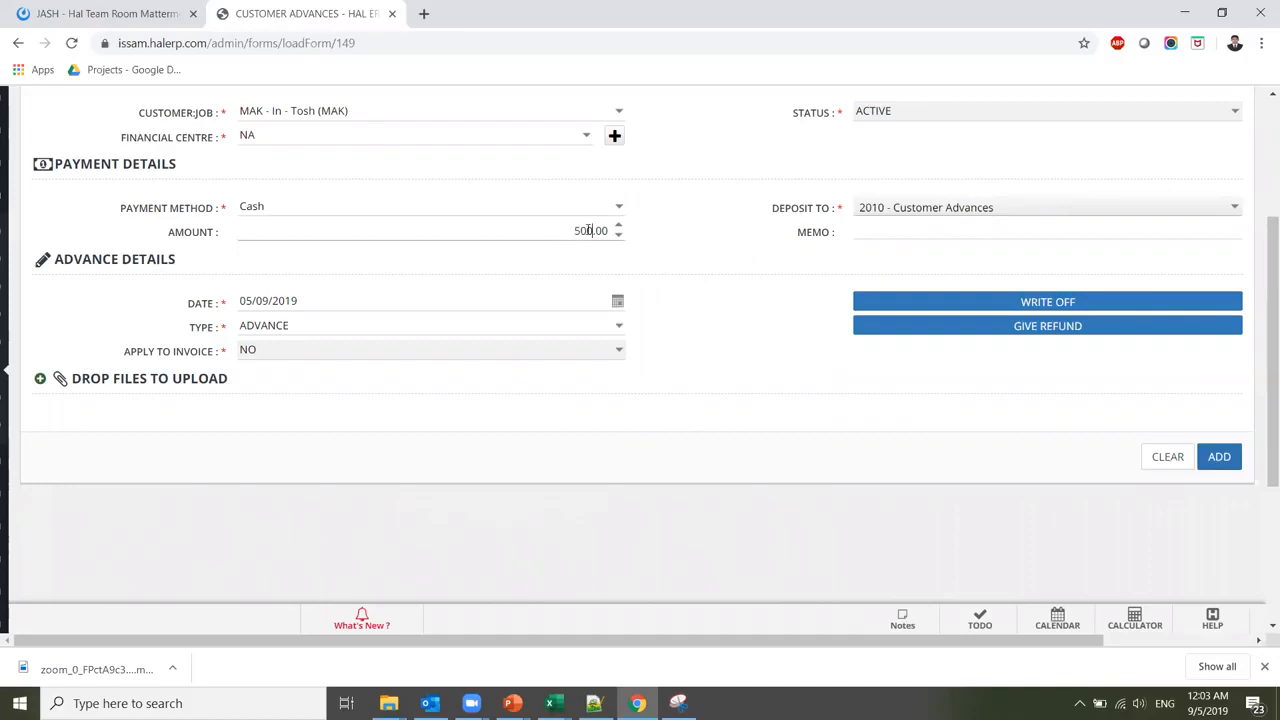
{"action": "left_click", "coordinate": [872, 231]}
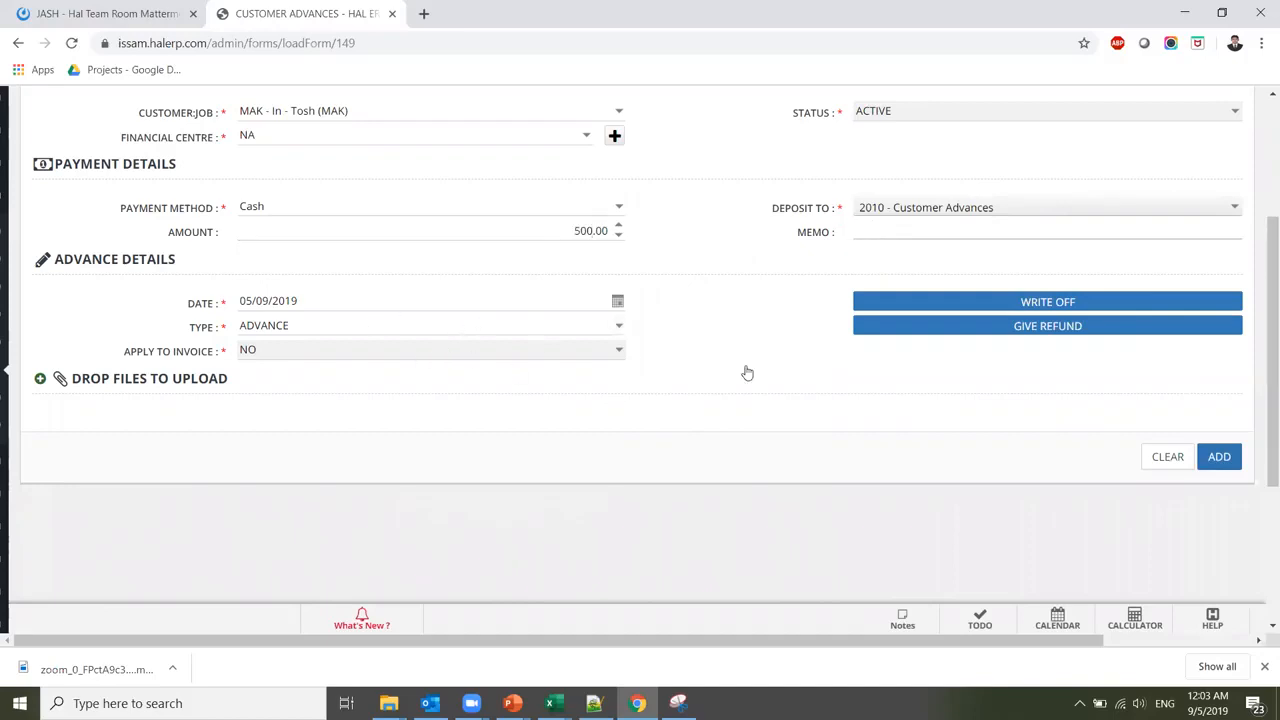
{"action": "left_click", "coordinate": [1218, 457]}
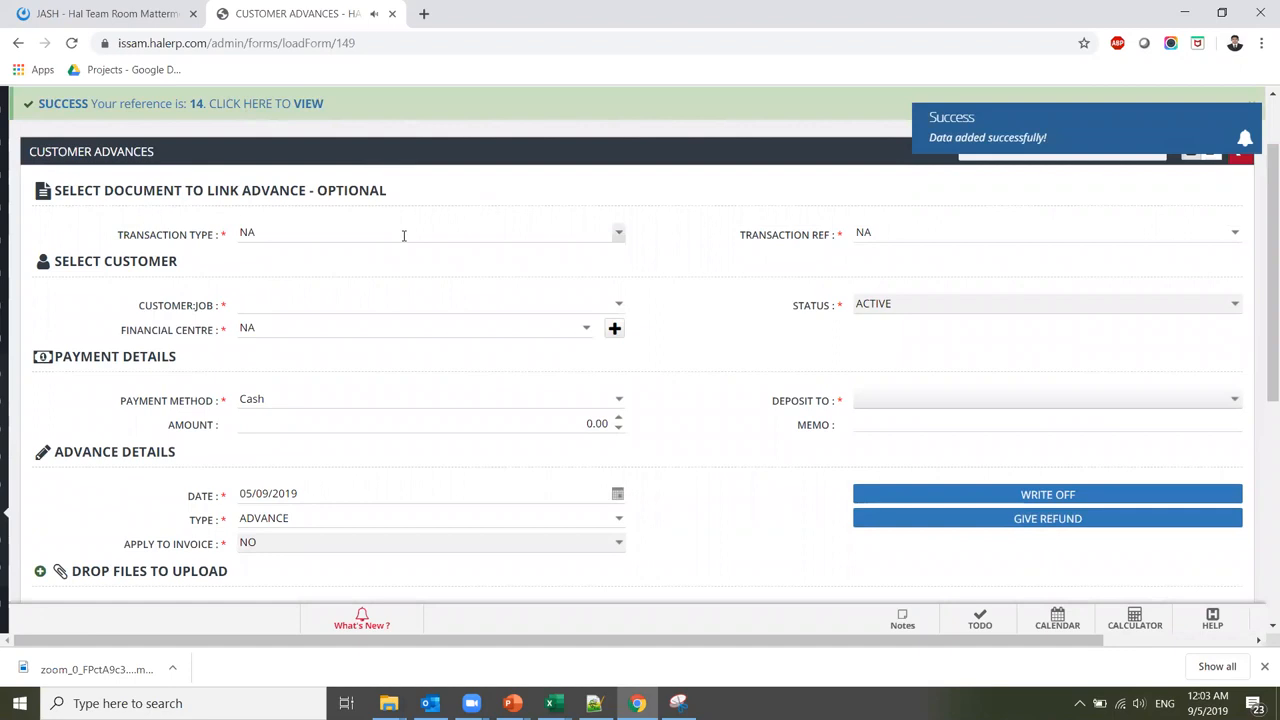
Go to Income > Receive Payment and create a blank payment defaulting to 1105 - Undeposited Funds
{"action": "mouse_move", "coordinate": [3, 475]}
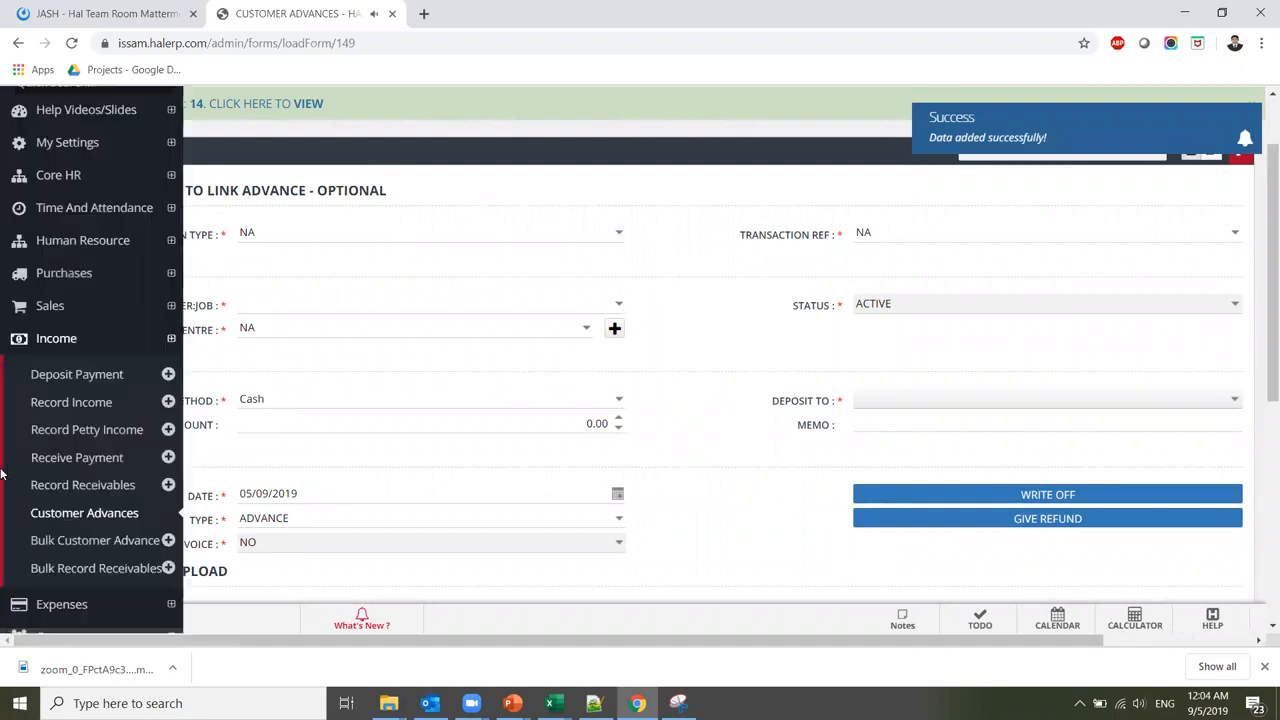
{"action": "left_click", "coordinate": [127, 467]}
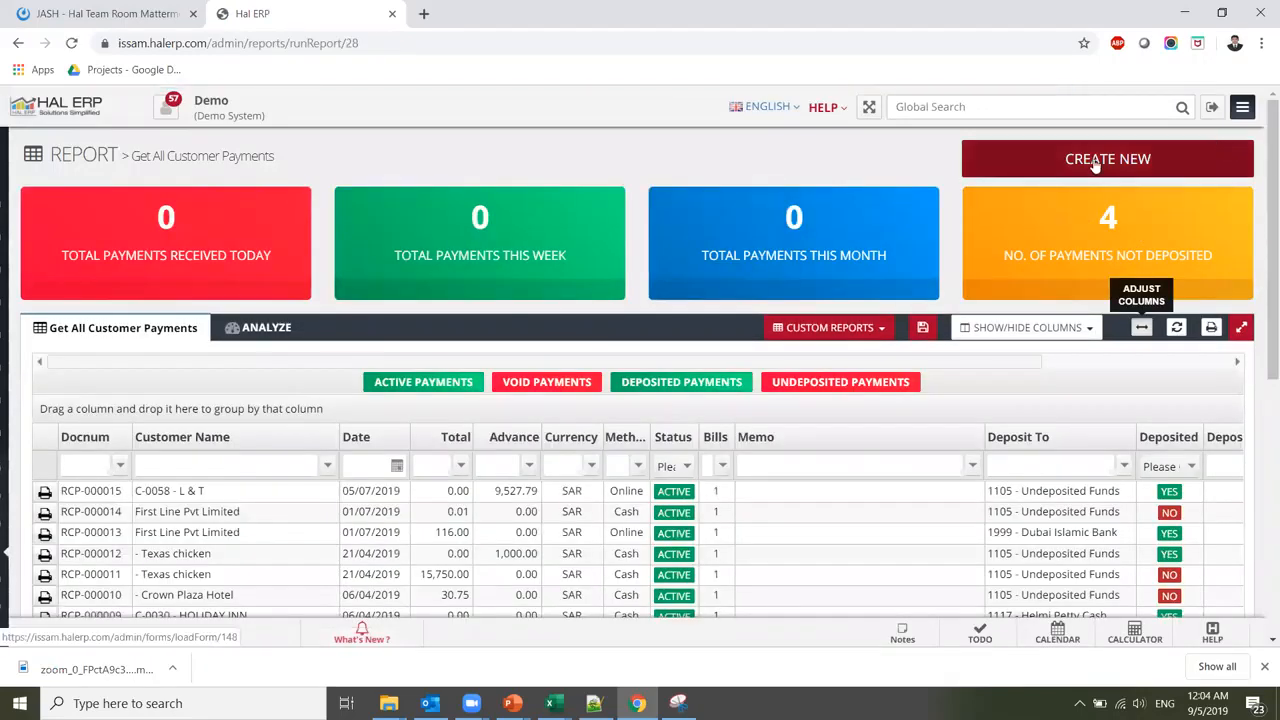
{"action": "mouse_move", "coordinate": [4, 436]}
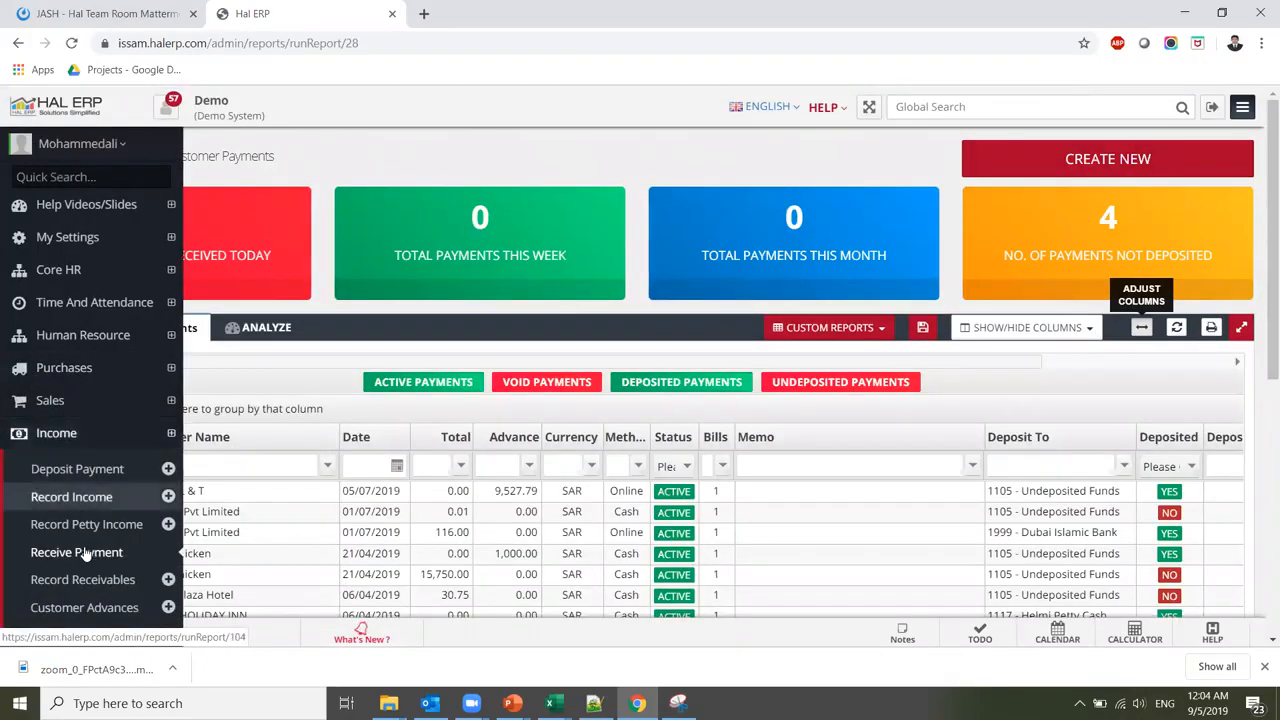
{"action": "left_click", "coordinate": [1088, 163]}
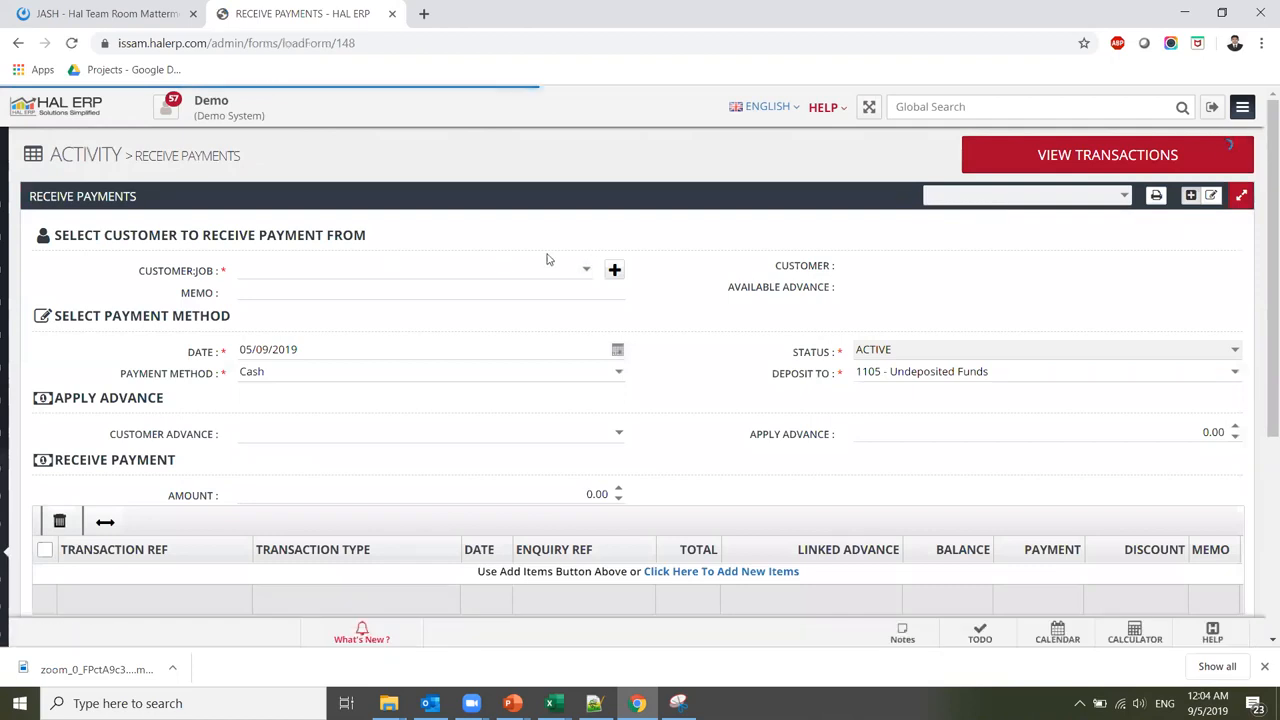
Set MAK - In - Tosh (MAK) as payer and tick invoice INV-180110031 for 1,130.12
{"action": "left_click", "coordinate": [562, 273]}
{"action": "type", "text": "mak"}
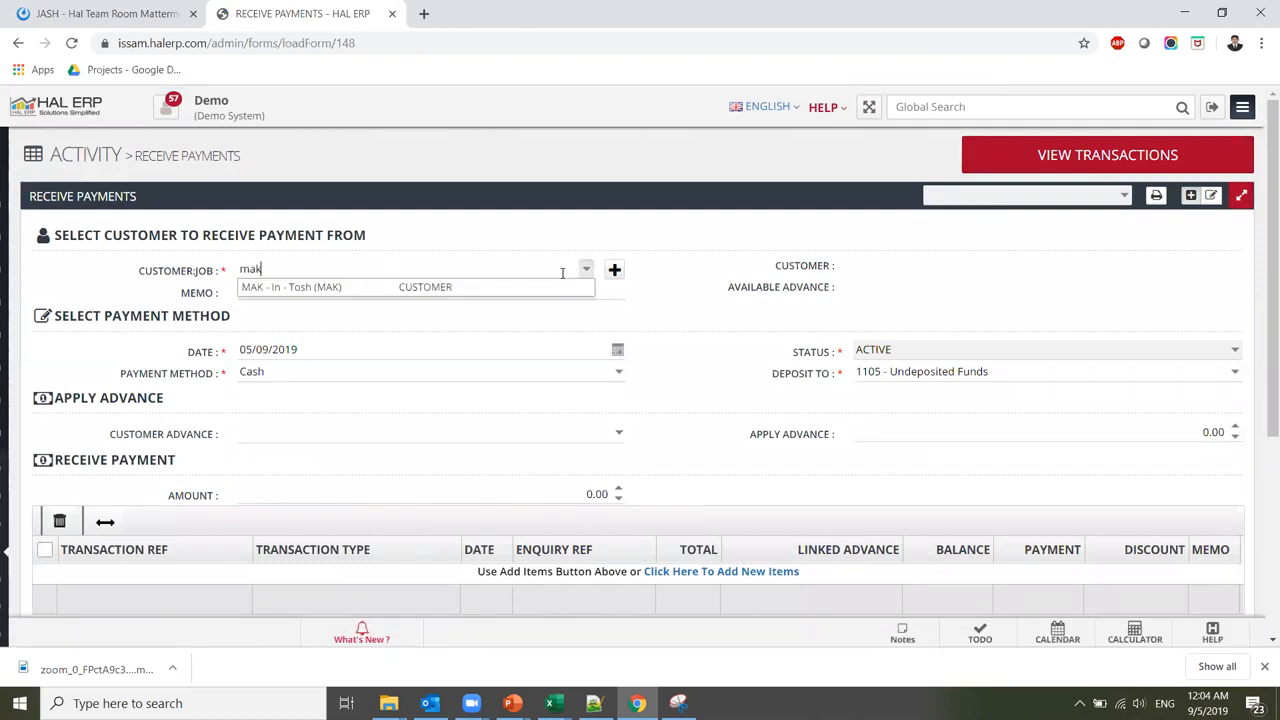
{"action": "left_click", "coordinate": [527, 291]}
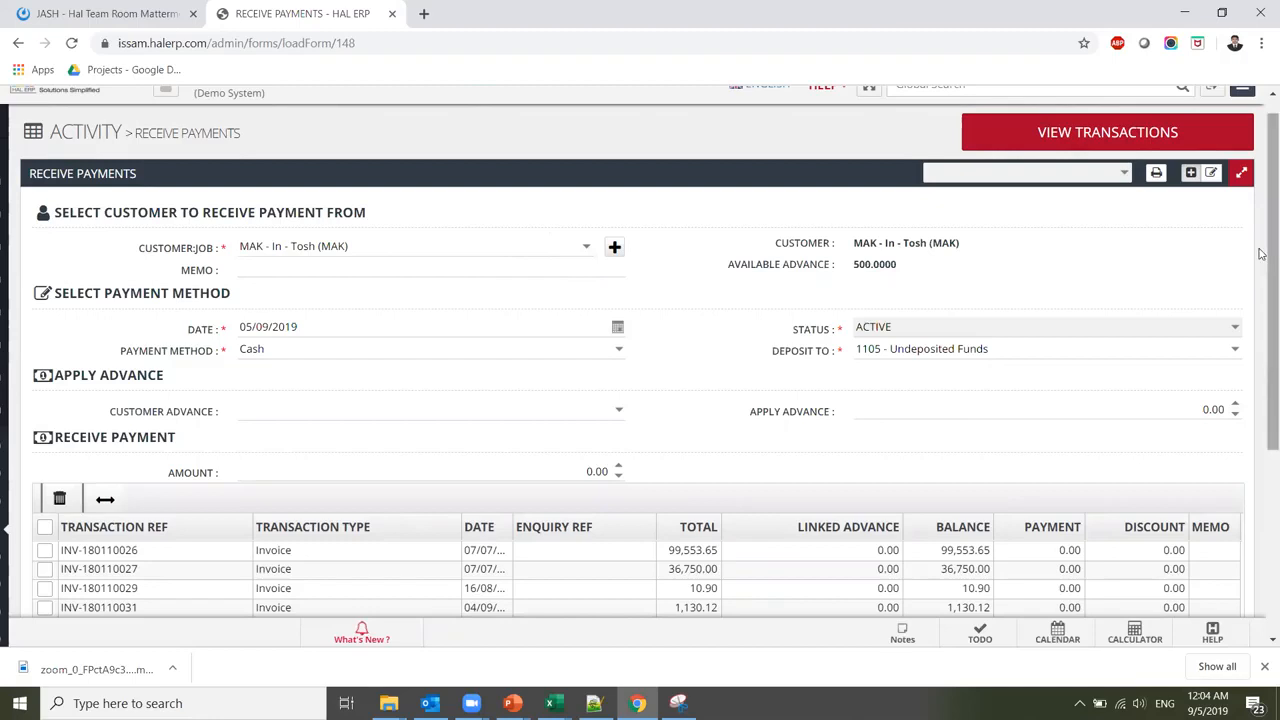
{"action": "left_click_drag", "start_coordinate": [1261, 254], "coordinate": [1261, 307]}
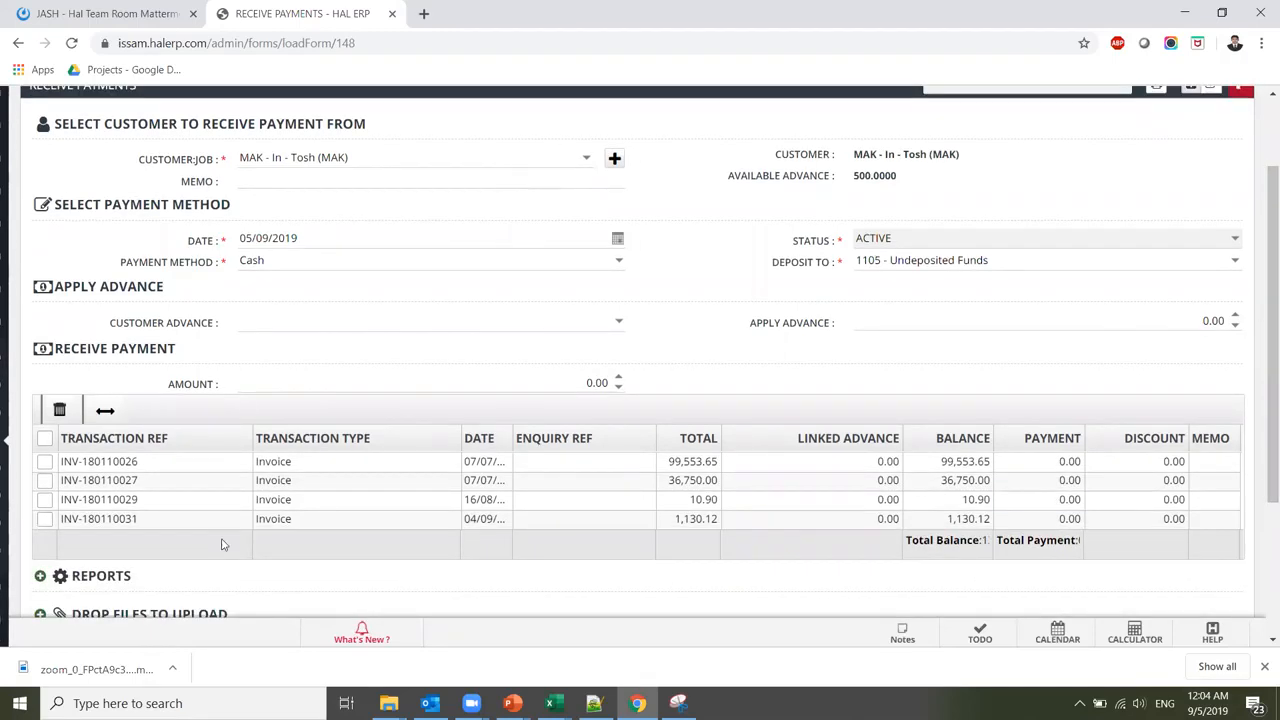
{"action": "left_click", "coordinate": [44, 521]}
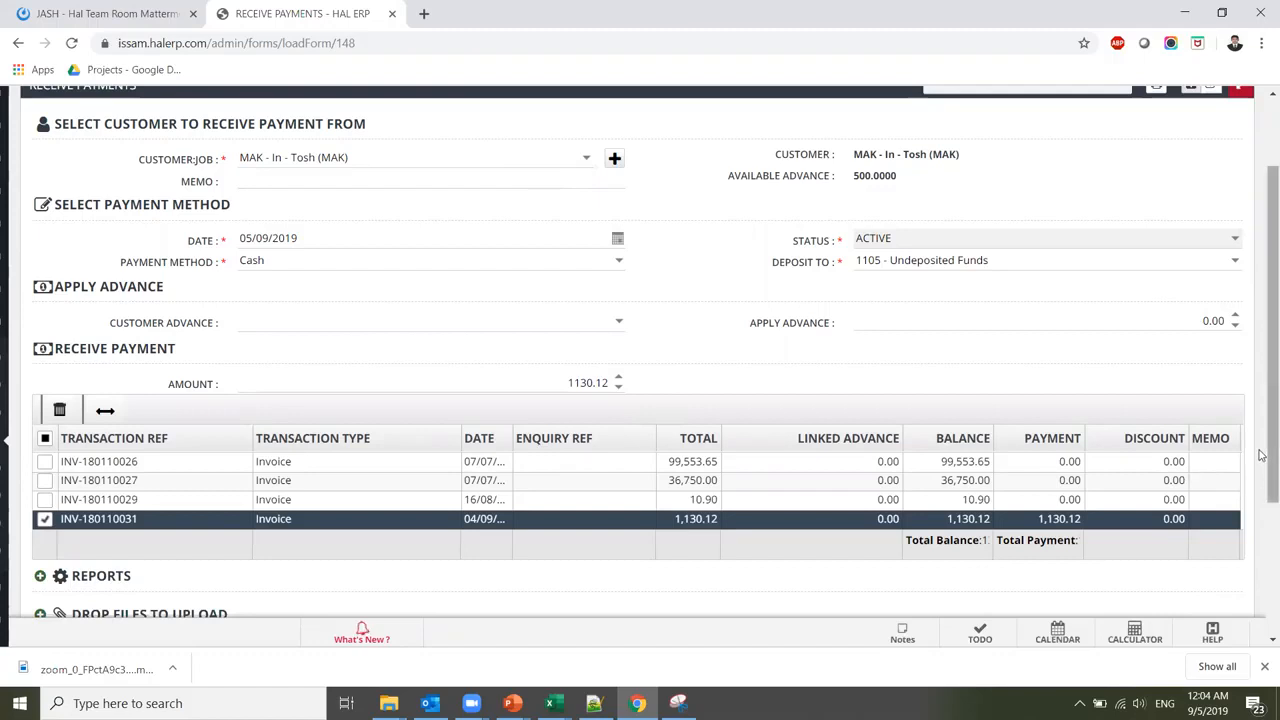
{"action": "scroll", "coordinate": [1262, 455], "scroll_direction": "down", "scroll_amount": 2}
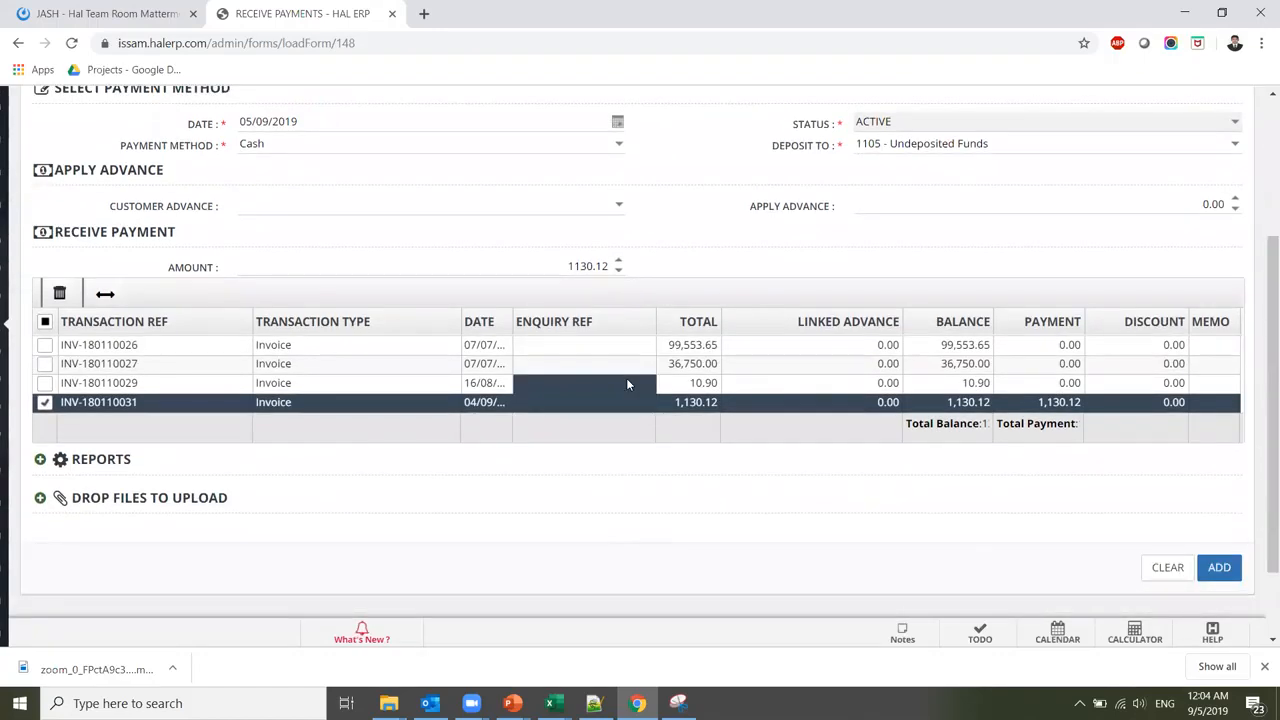
{"action": "left_click", "coordinate": [617, 206]}
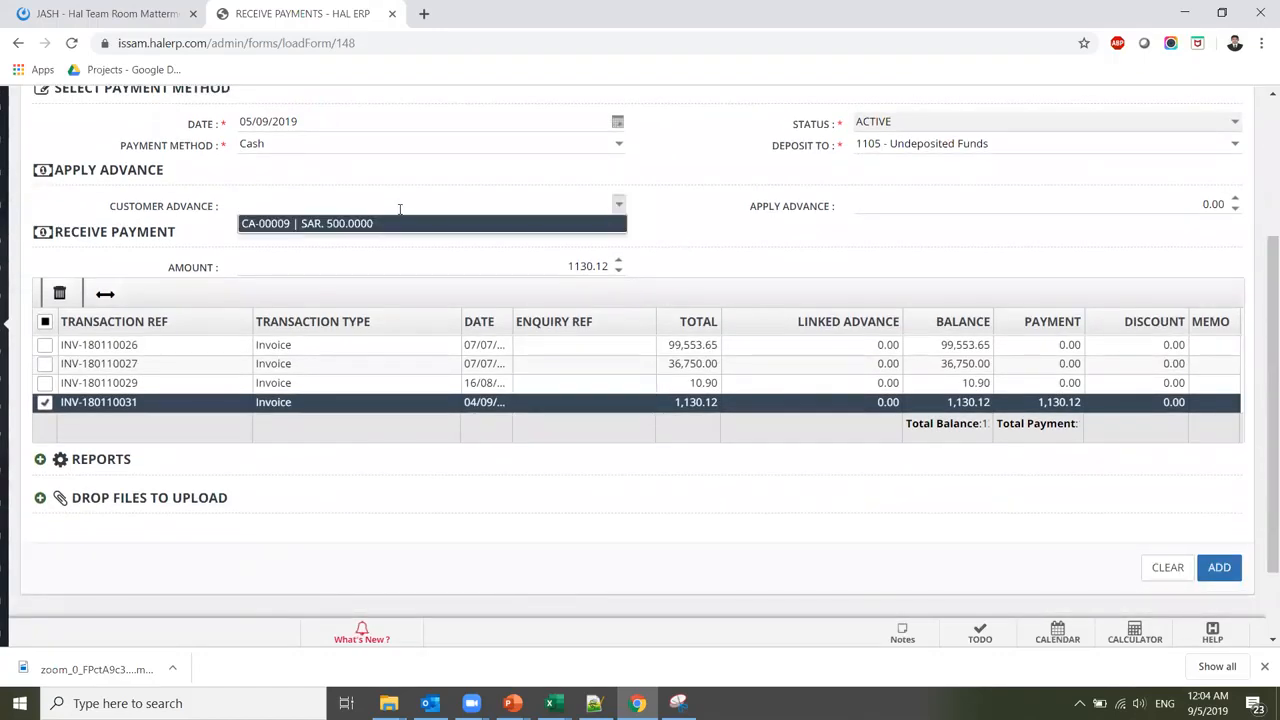
Apply advance CA-00009 with 500 and enter a 500 payment on INV-180110031
{"action": "left_click", "coordinate": [362, 223]}
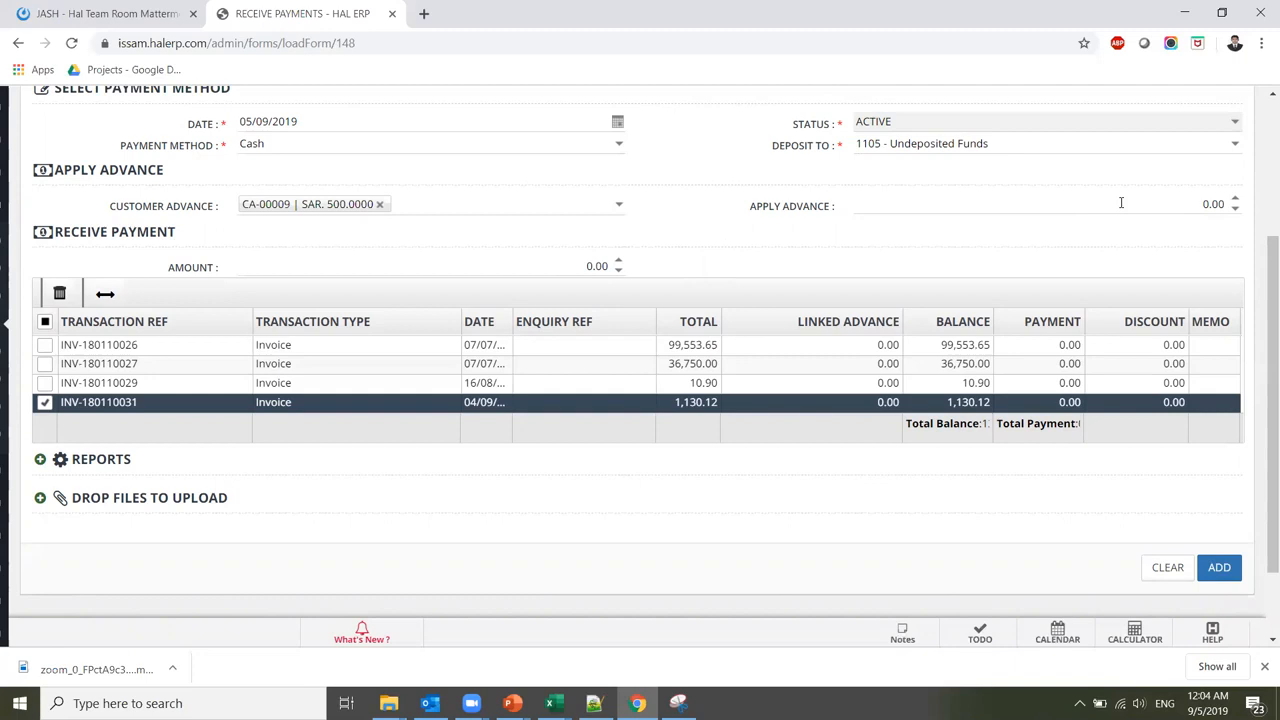
{"action": "left_click", "coordinate": [1091, 207]}
{"action": "type", "text": "500"}
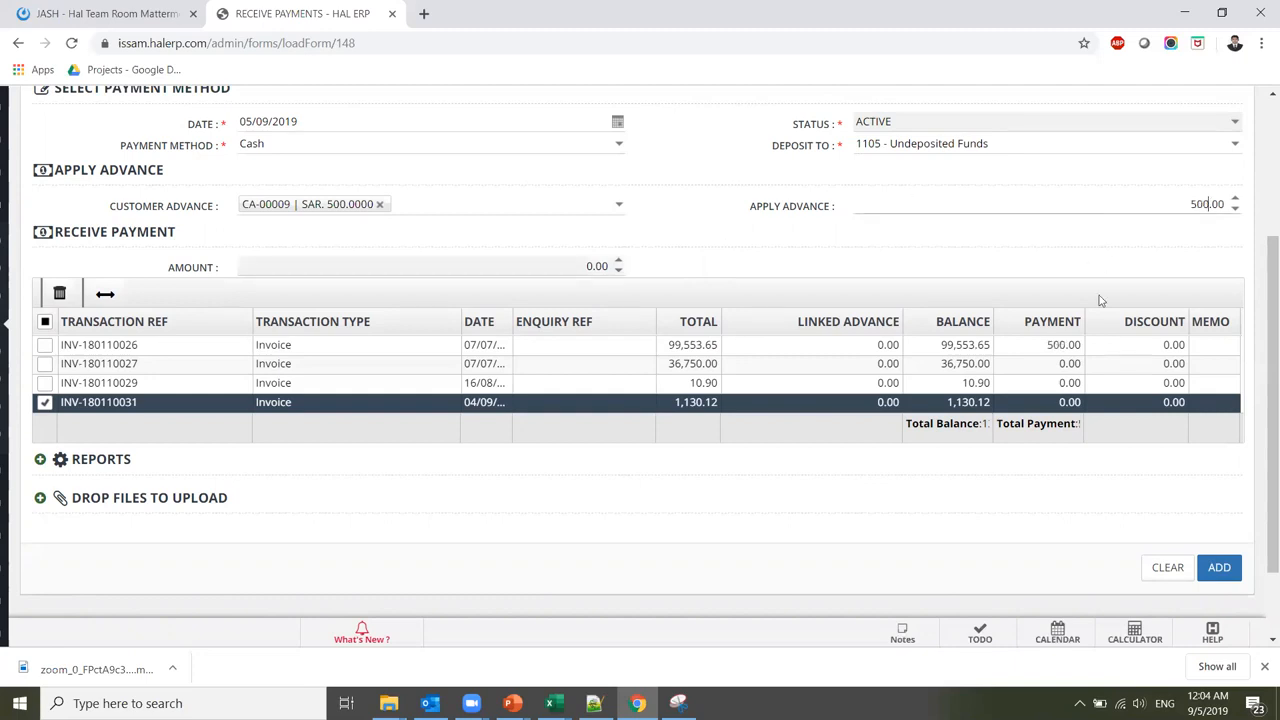
{"action": "left_click", "coordinate": [1044, 404]}
{"action": "type", "text": "50"}
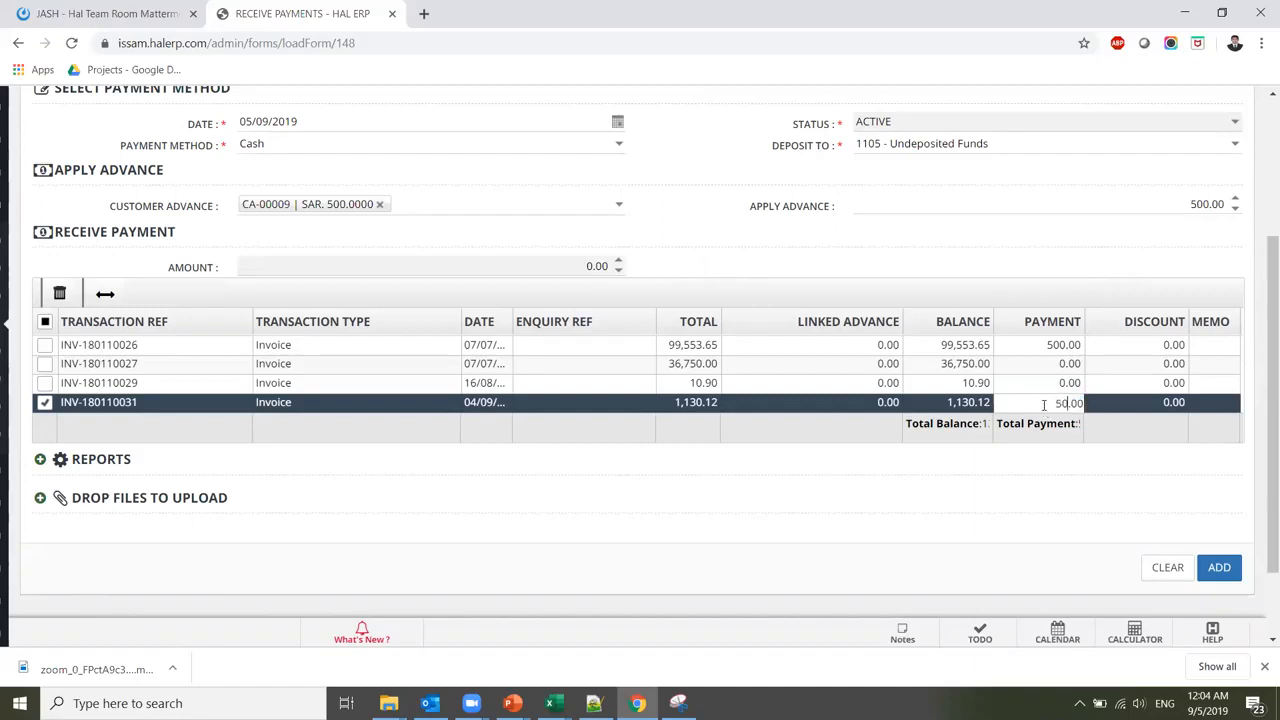
{"action": "type", "text": "0"}
{"action": "left_click", "coordinate": [1036, 346]}
Leave the first invoice's payment at 0.00, keeping INV-180110031's payment at 500.00
{"action": "left_click", "coordinate": [1036, 346]}
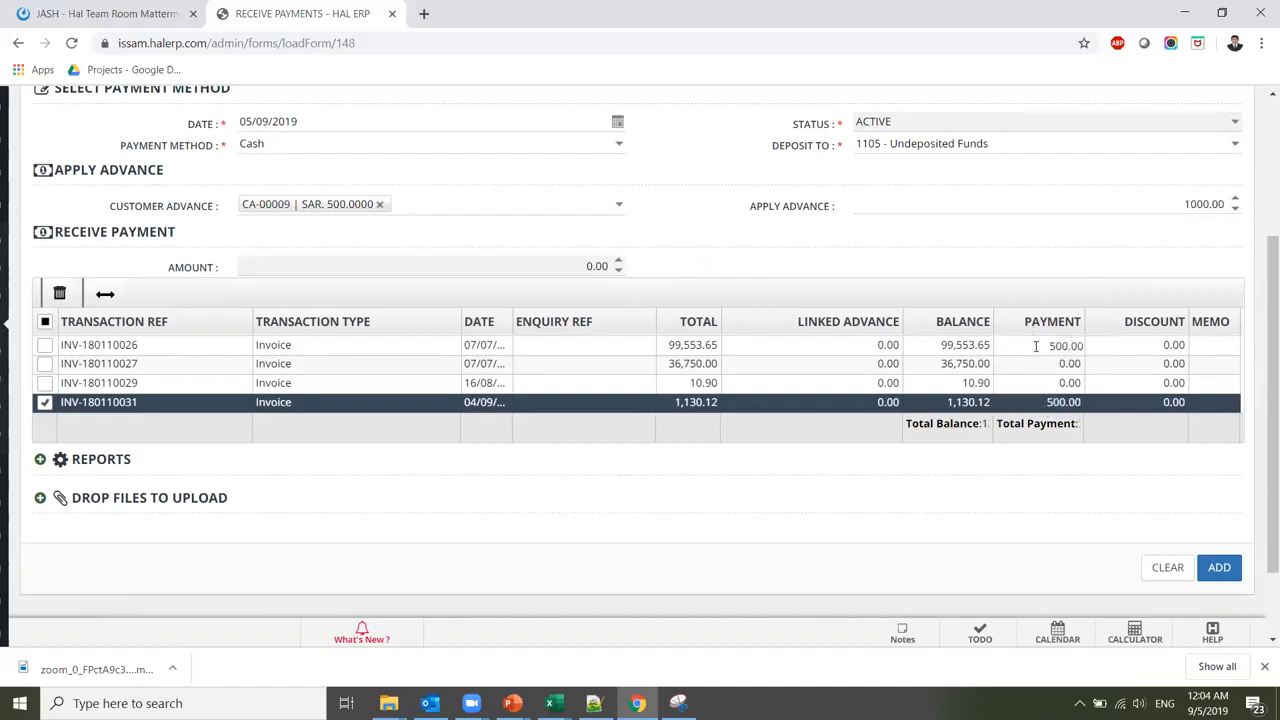
{"action": "left_click_drag", "start_coordinate": [1036, 346], "coordinate": [1120, 270]}
{"action": "left_click", "coordinate": [1164, 205]}
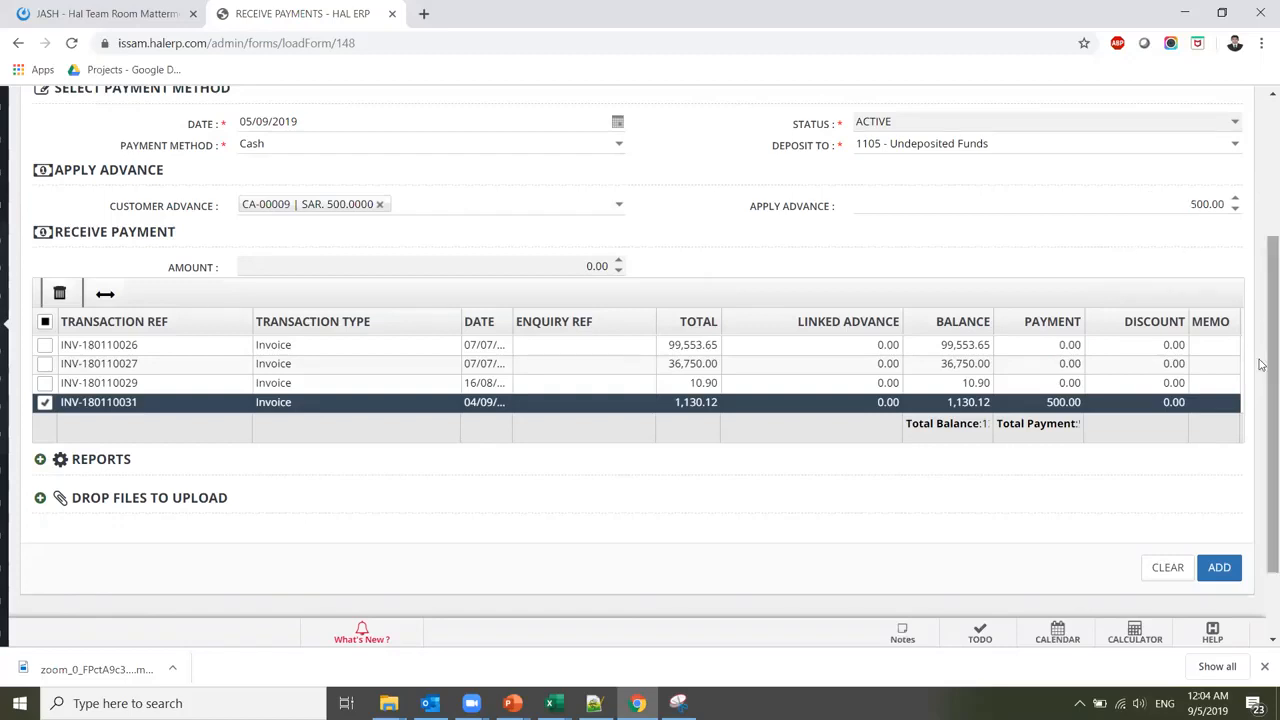
{"action": "scroll", "coordinate": [1262, 366], "scroll_direction": "down", "scroll_amount": 2}
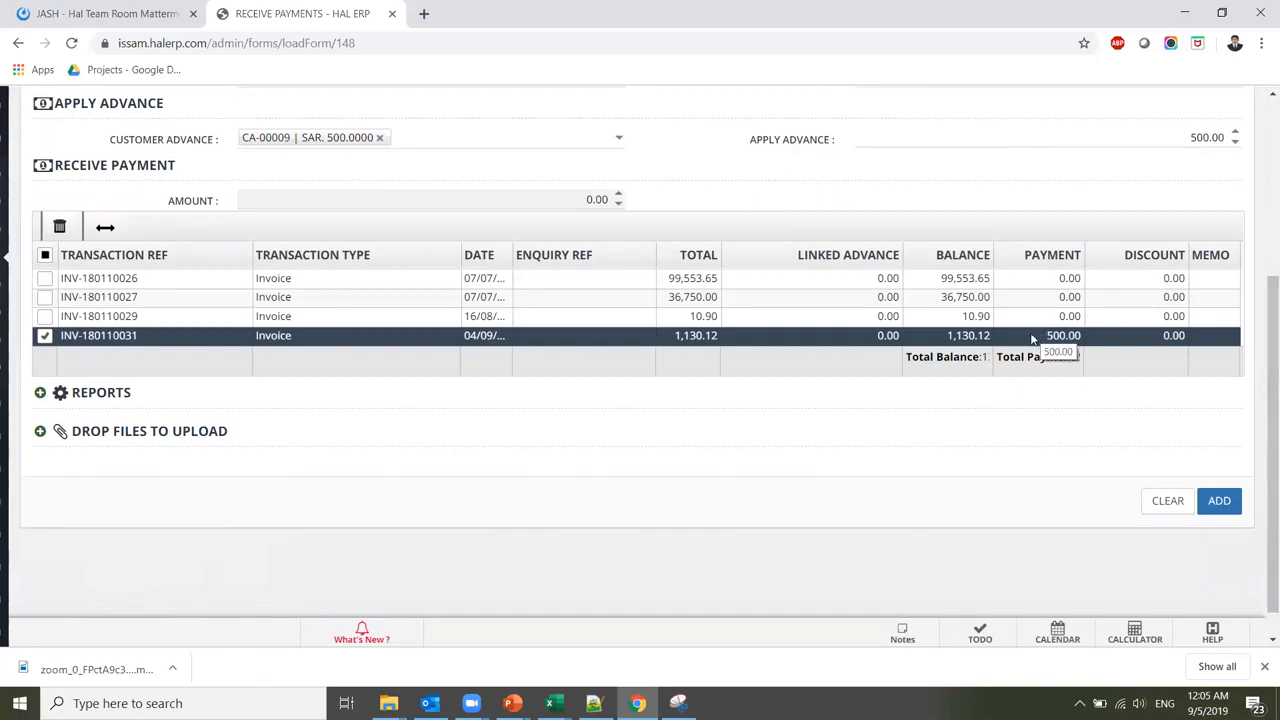
{"action": "left_click", "coordinate": [1032, 337]}
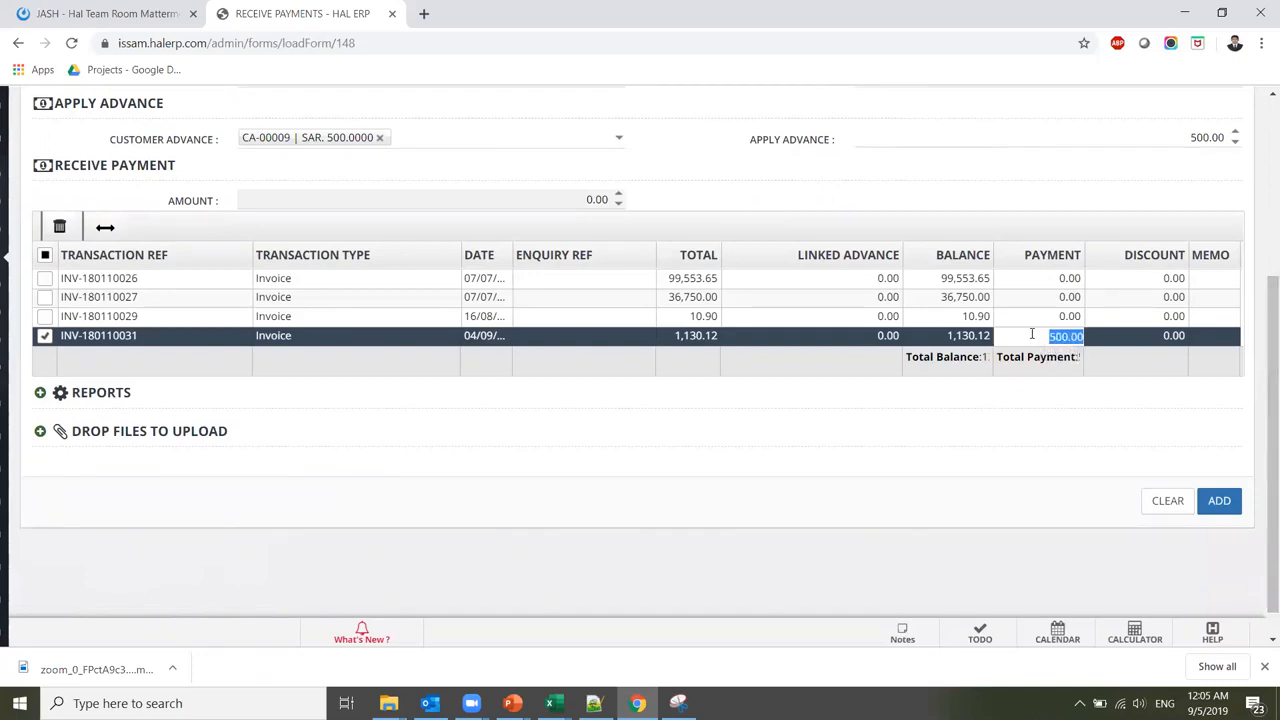
{"action": "left_click", "coordinate": [1162, 457]}
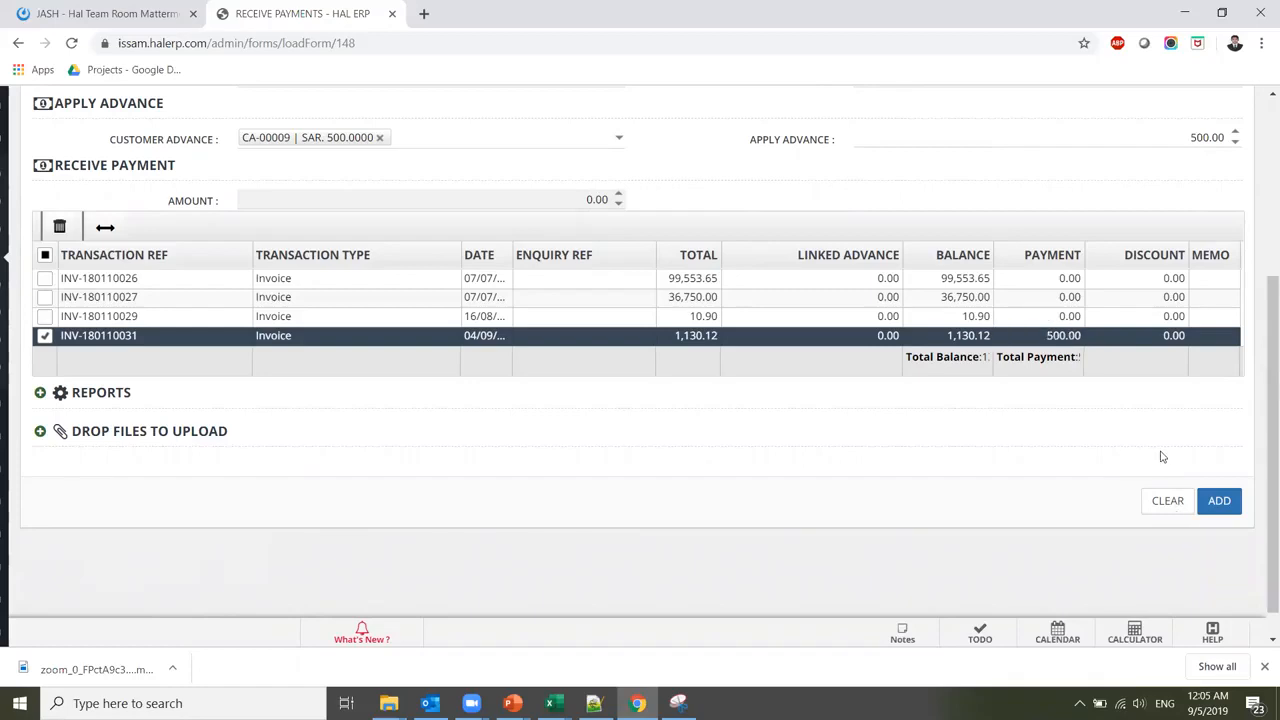
{"action": "left_click", "coordinate": [1034, 338]}
{"action": "left_click", "coordinate": [1034, 338]}
{"action": "type", "text": "1"}
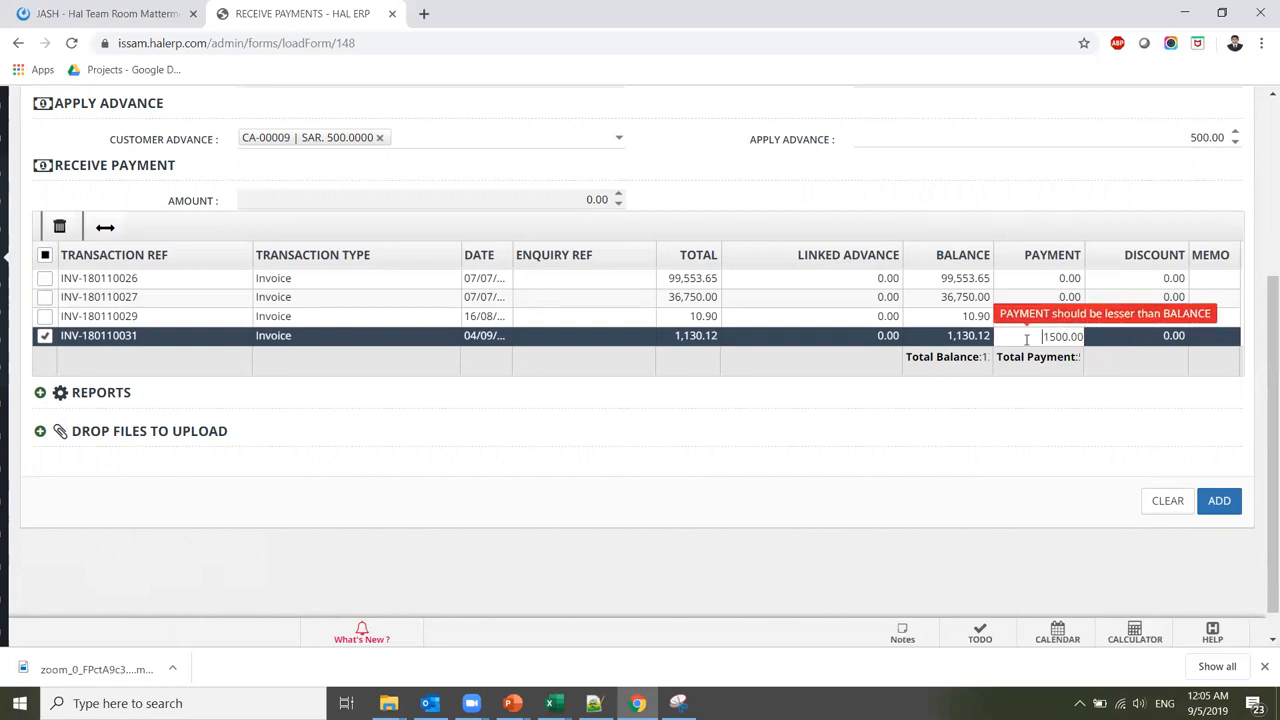
{"action": "left_click", "coordinate": [1142, 340]}
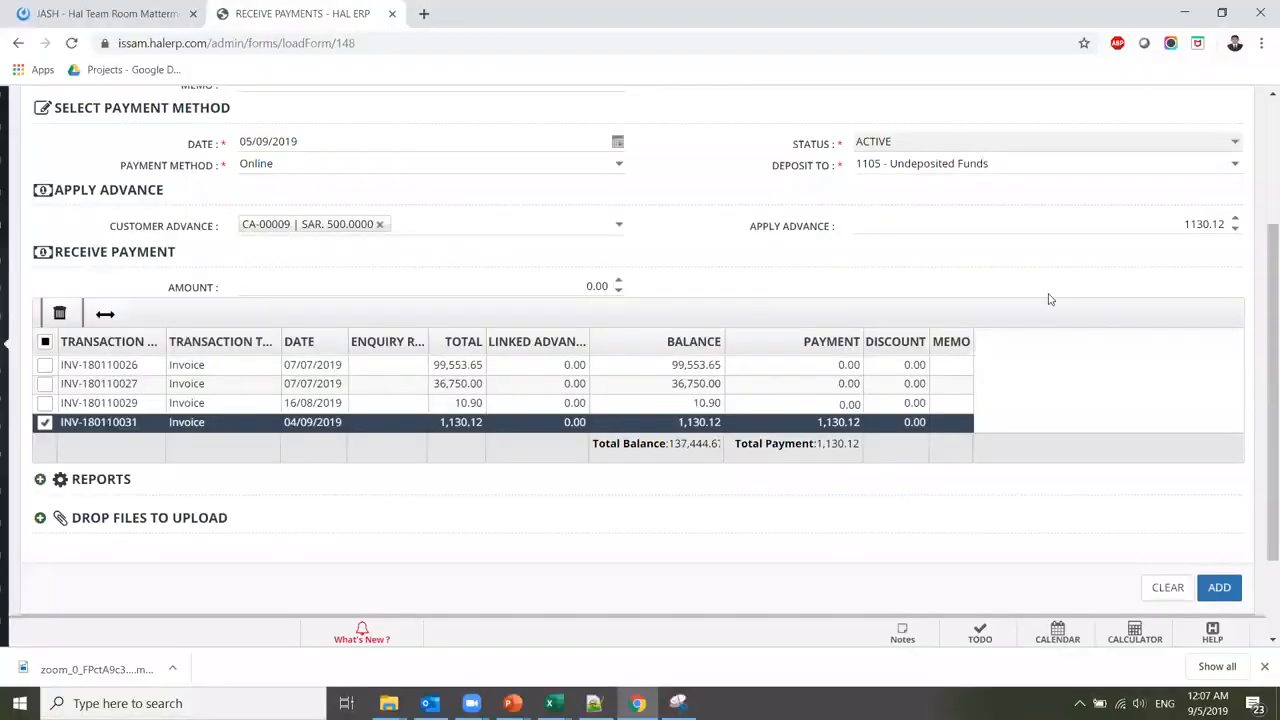
Try saving with the advance, then remove advance CA-00009 after the 'Not enough advance' error
{"action": "left_click", "coordinate": [1219, 587]}
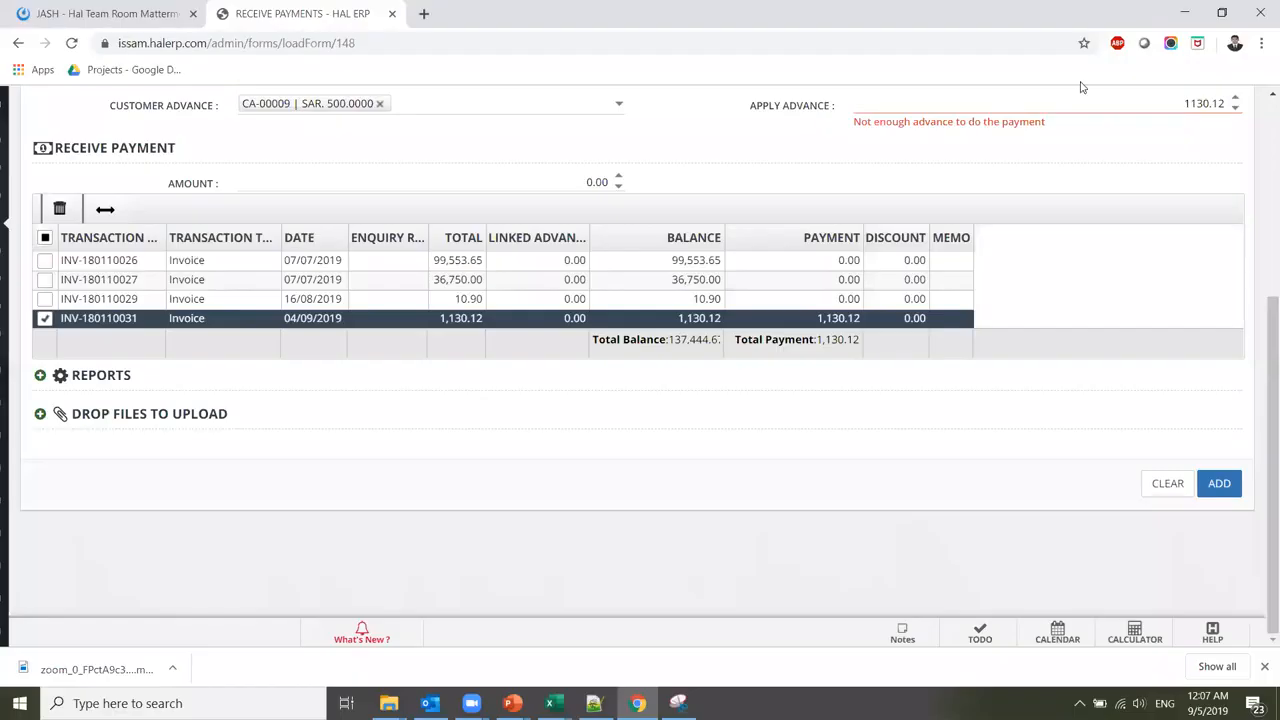
{"action": "left_click", "coordinate": [807, 318]}
{"action": "type", "text": "500"}
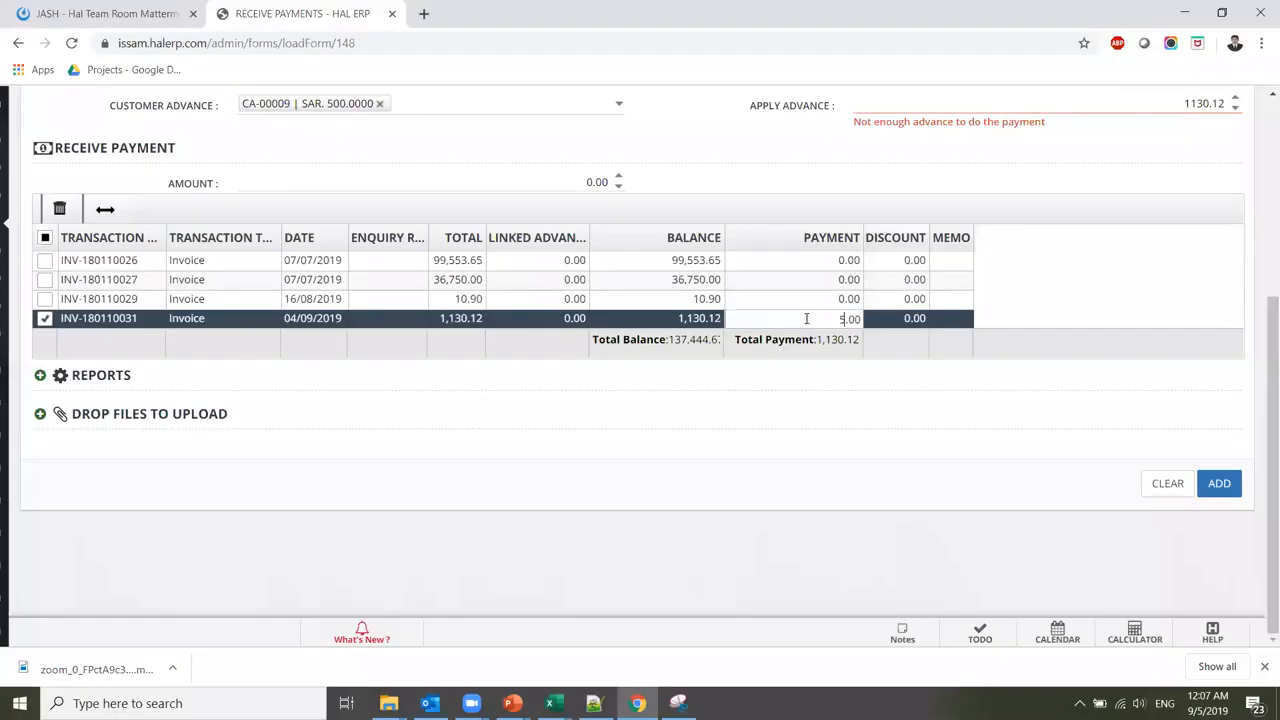
{"action": "key", "text": "Return"}
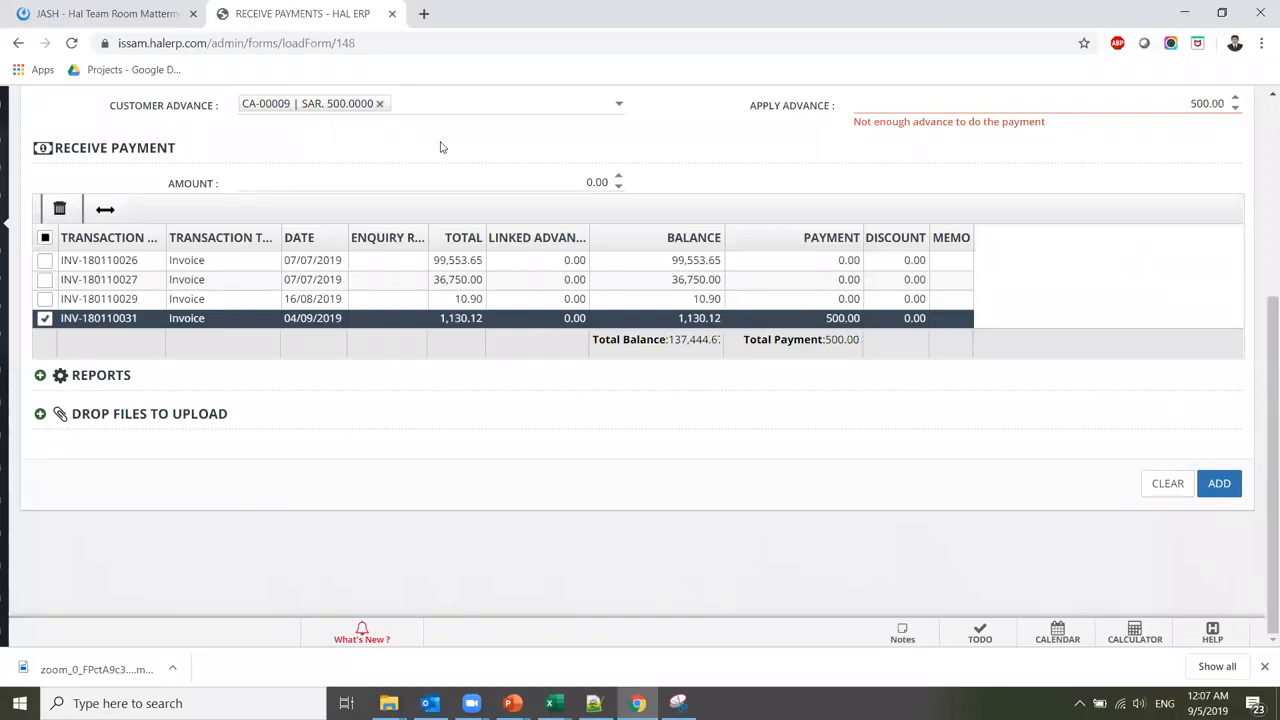
{"action": "left_click", "coordinate": [380, 104]}
Enter 1000 received, pay 1,000.00 on INV-180110031, zero the first invoice, and save the receipt
{"action": "left_click", "coordinate": [561, 180]}
{"action": "type", "text": "1000"}
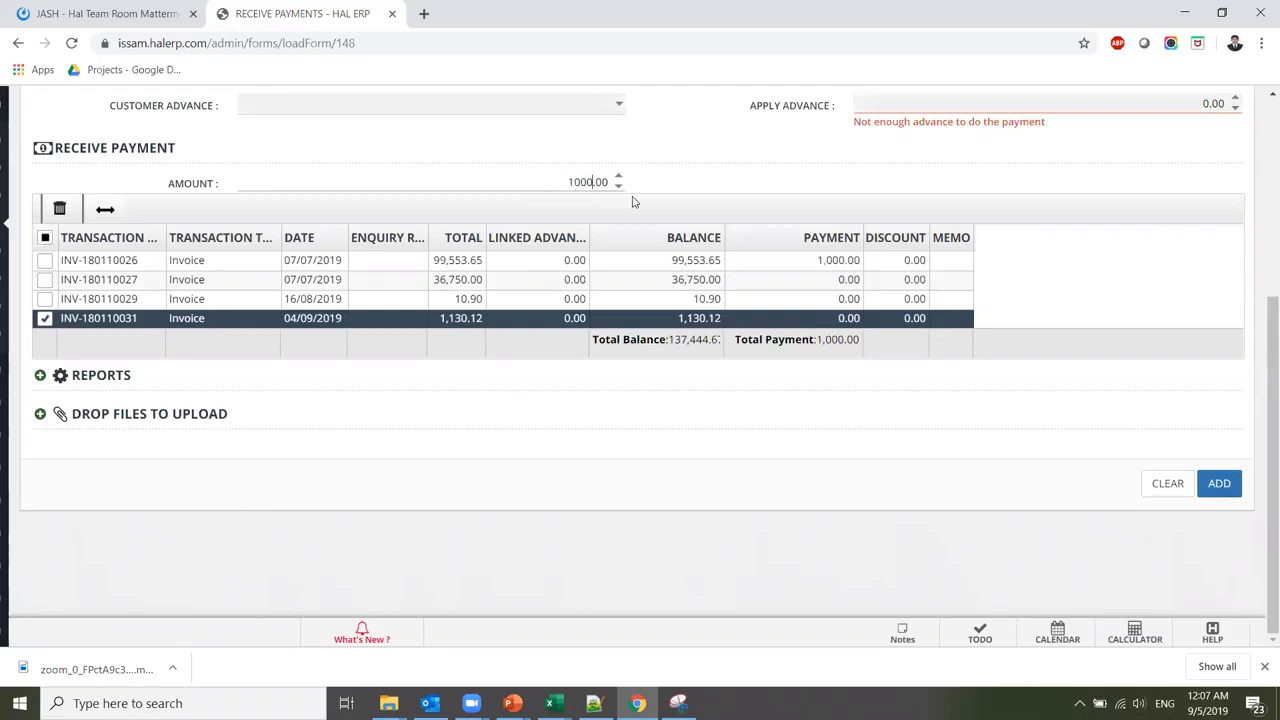
{"action": "left_click", "coordinate": [822, 318]}
{"action": "type", "text": "1000"}
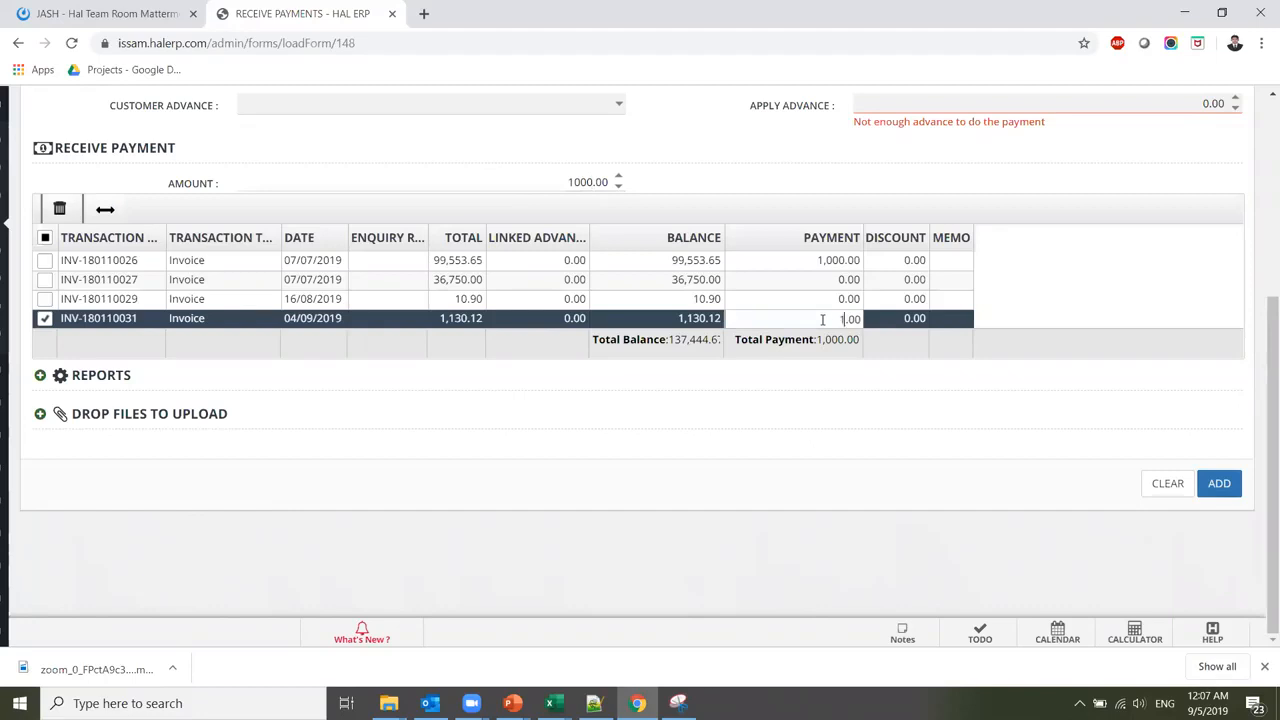
{"action": "left_click", "coordinate": [808, 256]}
{"action": "double_click", "coordinate": [808, 260]}
{"action": "left_click", "coordinate": [808, 260]}
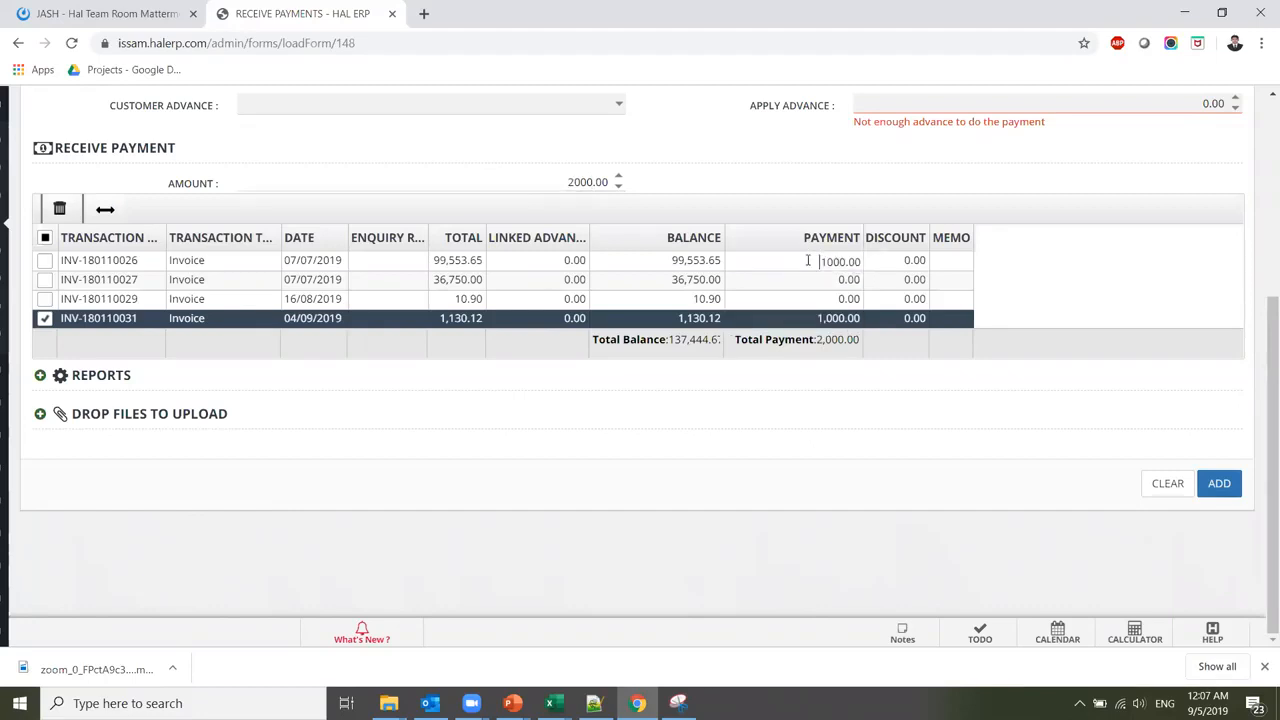
{"action": "key", "text": "Delete"}
{"action": "key", "text": "Delete"}
{"action": "left_click", "coordinate": [892, 319]}
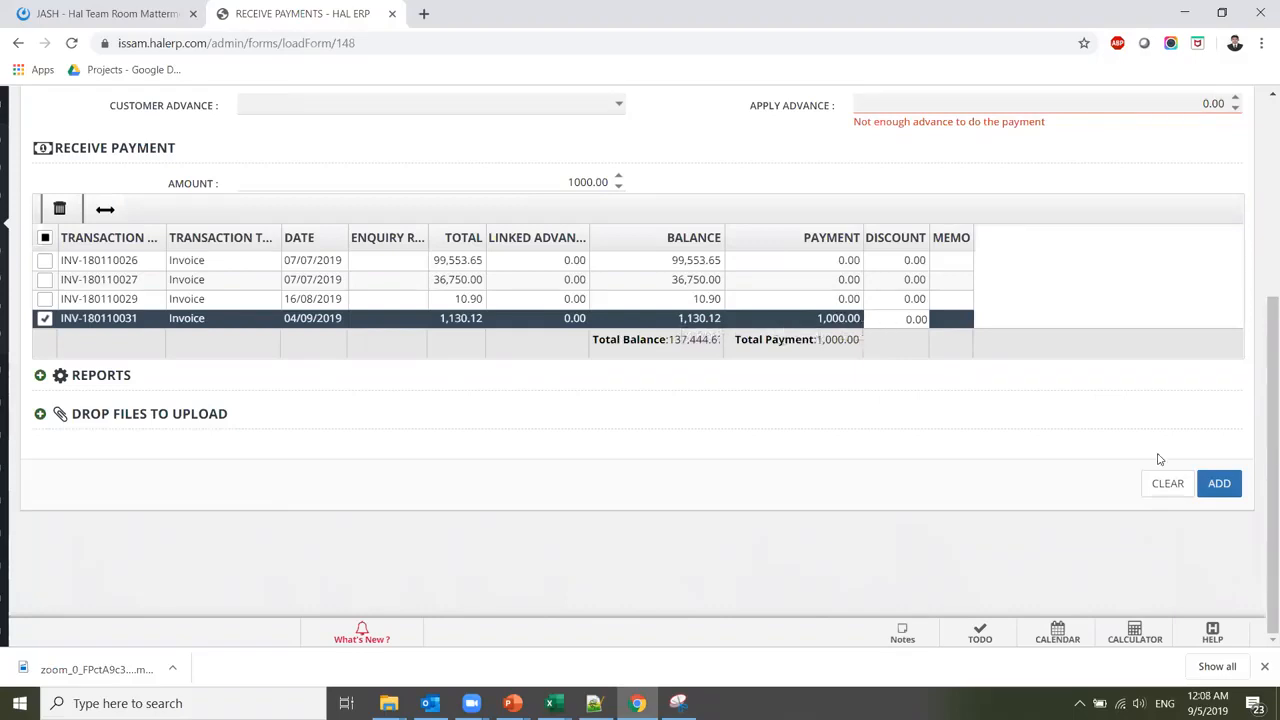
{"action": "left_click", "coordinate": [1227, 487]}
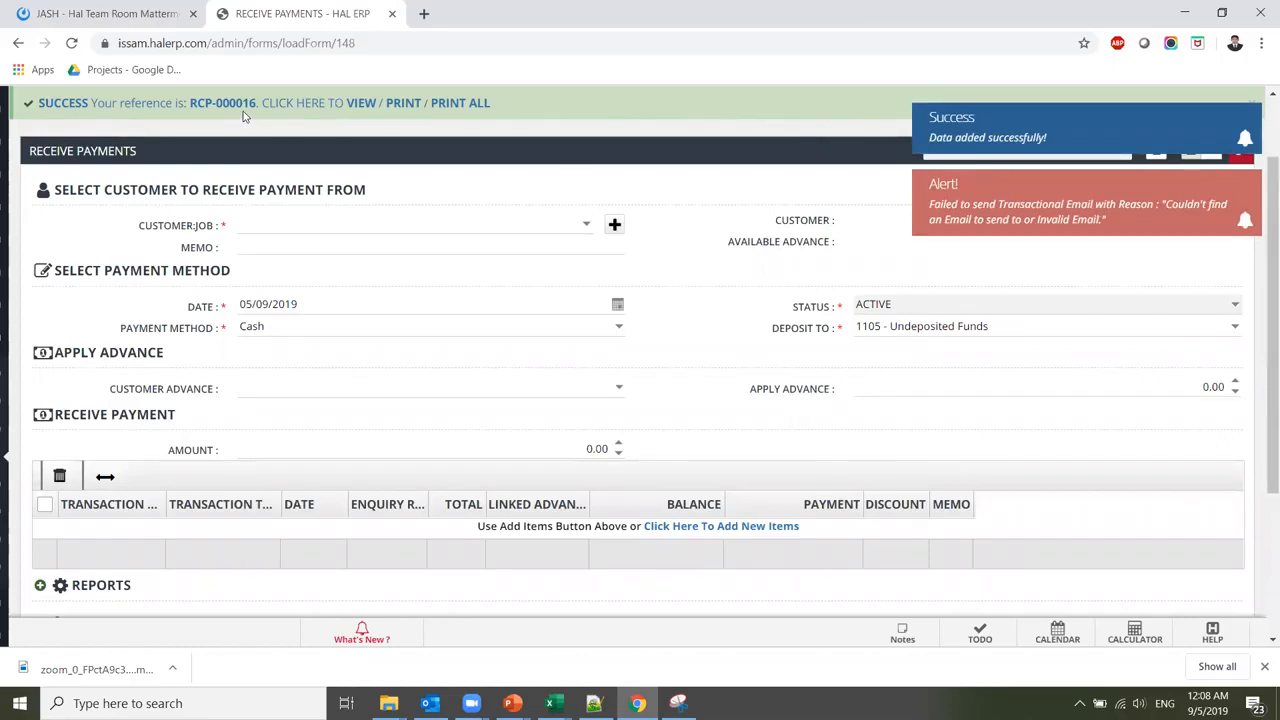
Open Customer SOA under the Customer section and review MAK - In - Tosh's 135,944.67 closing balance
{"action": "mouse_move", "coordinate": [6, 431]}
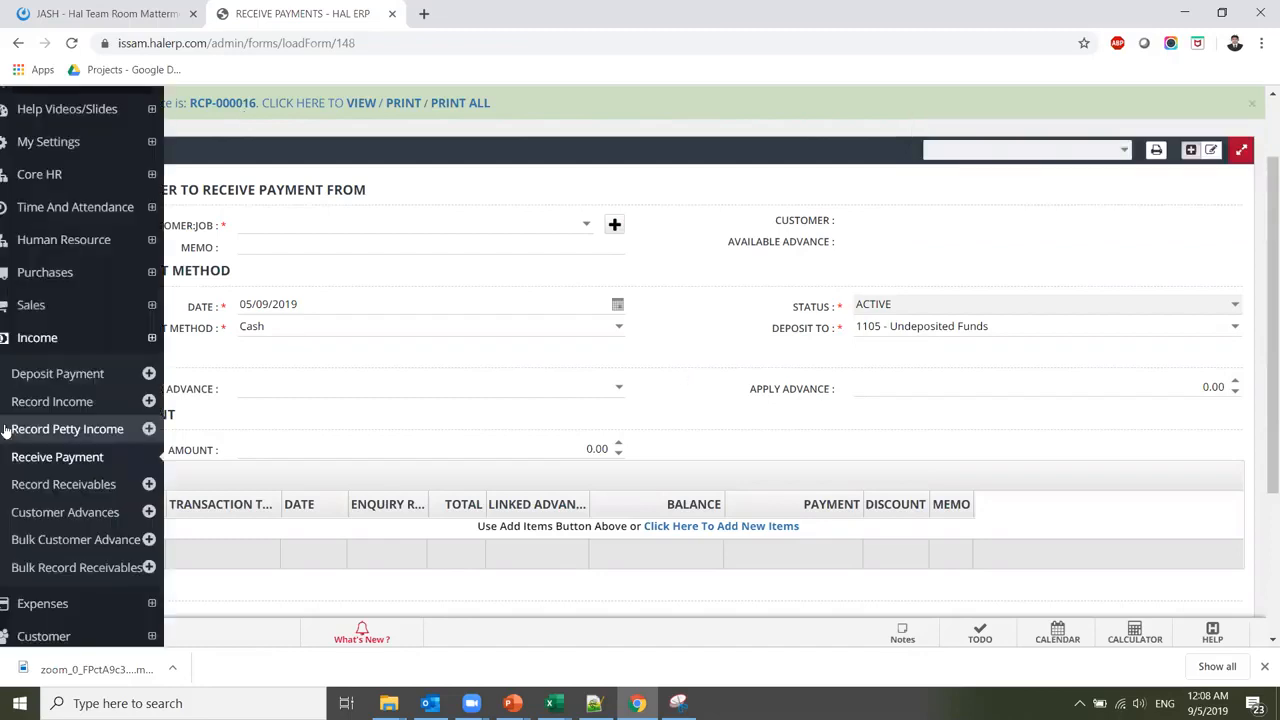
{"action": "left_click", "coordinate": [50, 339]}
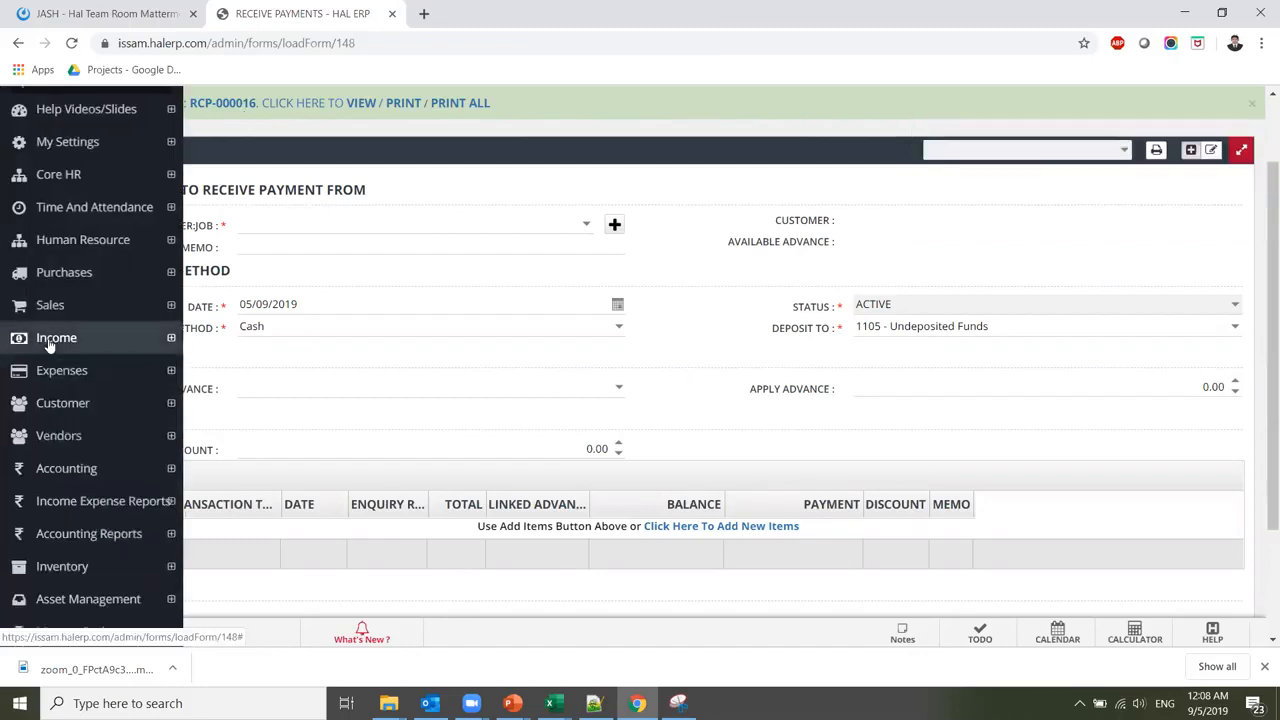
{"action": "left_click", "coordinate": [60, 404]}
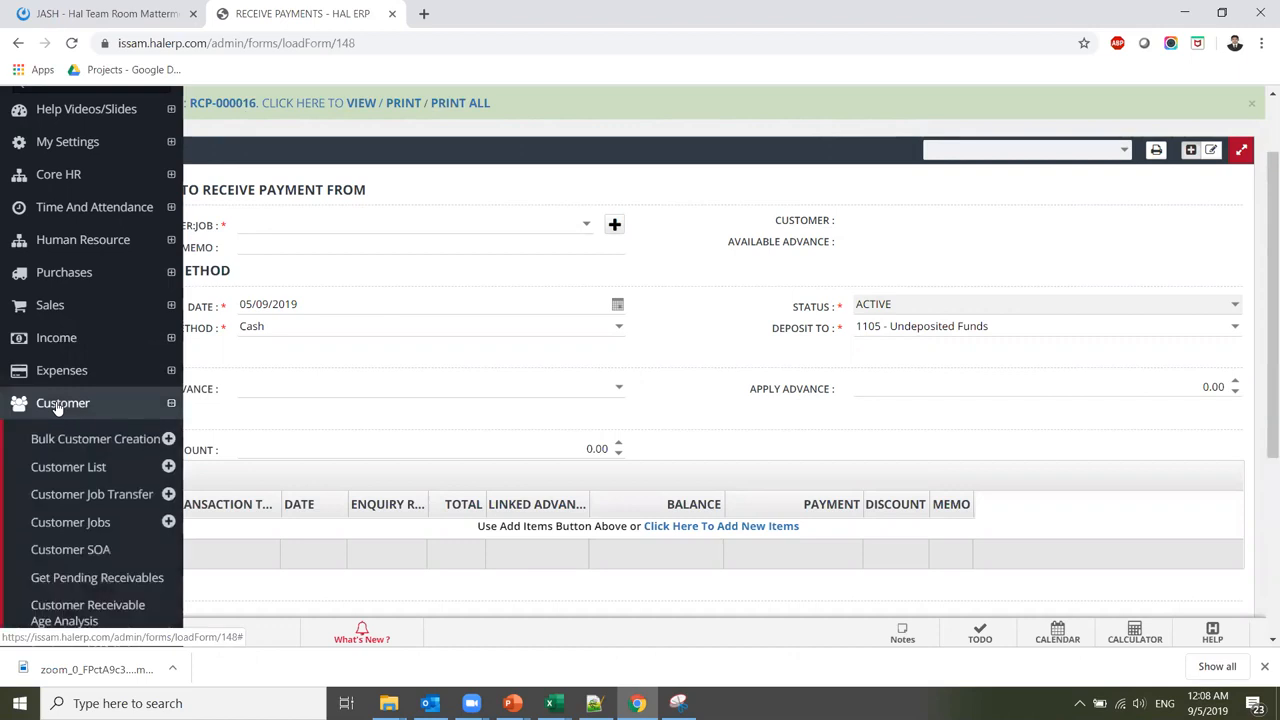
{"action": "left_click", "coordinate": [93, 549]}
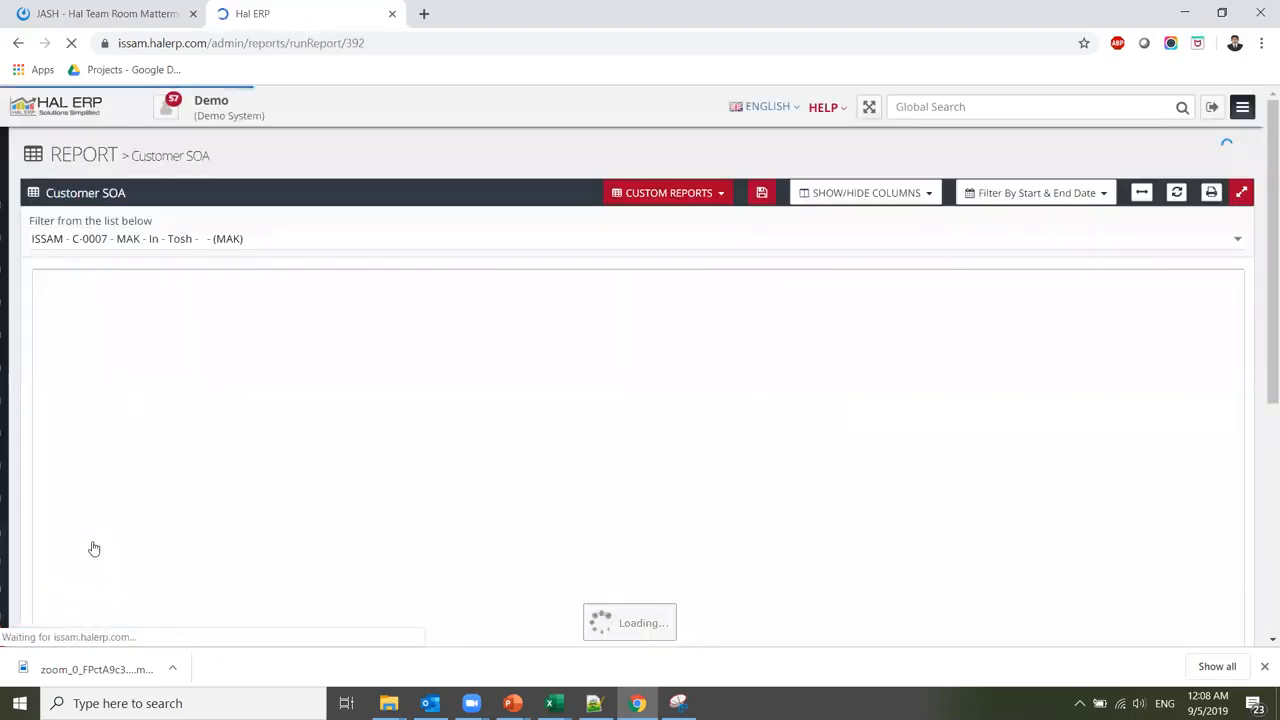
{"action": "left_click", "coordinate": [292, 231]}
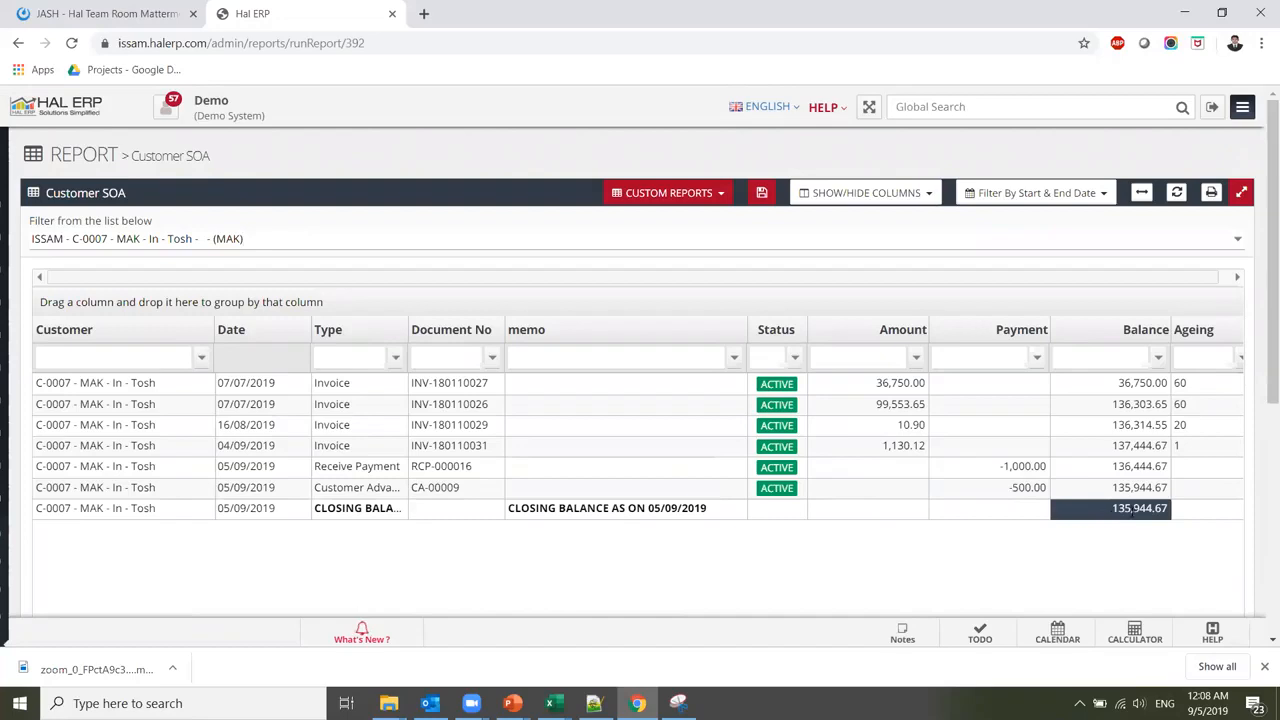
{"action": "scroll", "coordinate": [1262, 400], "scroll_direction": "down", "scroll_amount": 1}
{"action": "scroll", "coordinate": [1262, 400], "scroll_direction": "down", "scroll_amount": 1}
{"action": "scroll", "coordinate": [1262, 400], "scroll_direction": "up", "scroll_amount": 2}
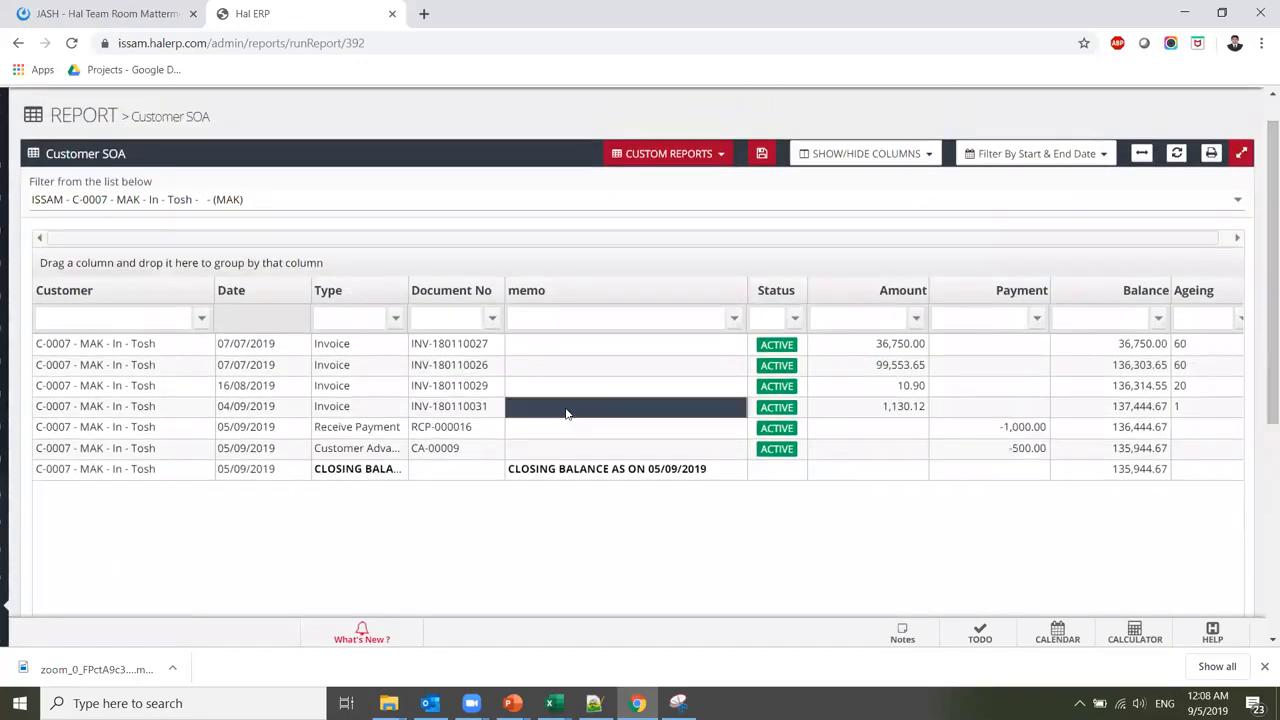